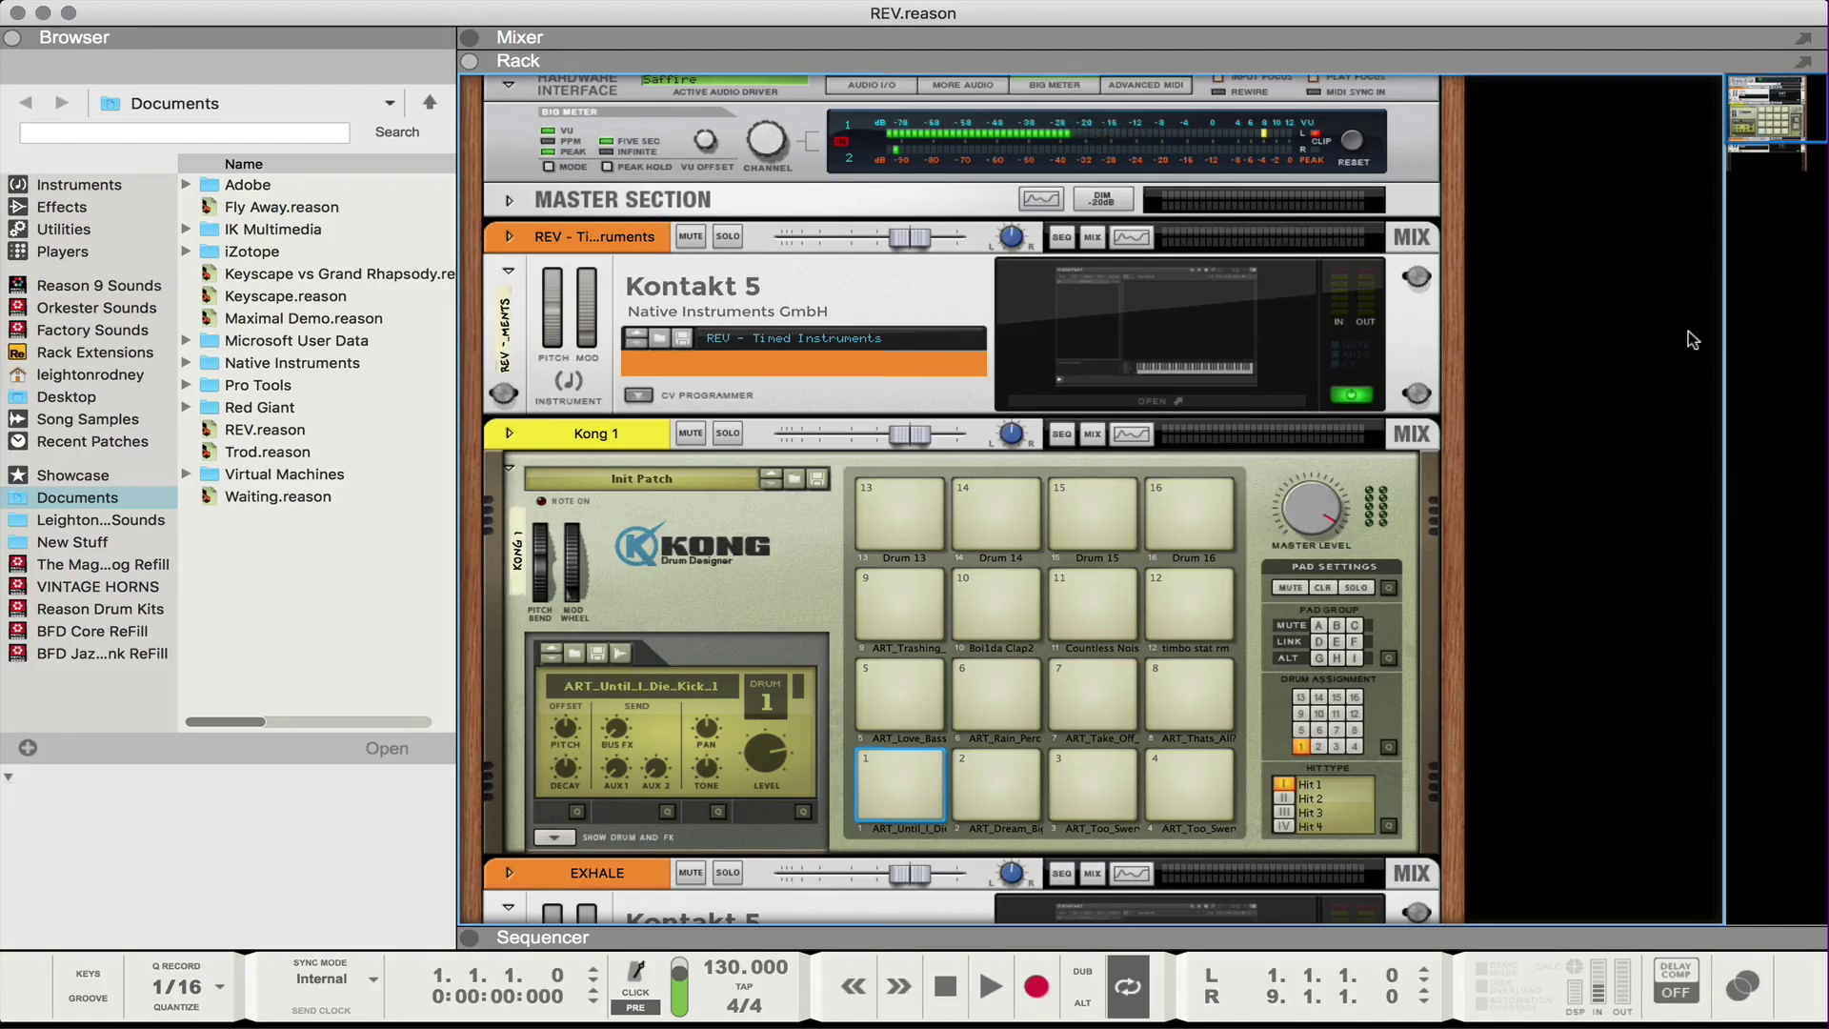
Look over the devices in the rack and play through the song loop, returning to the start
{"action": "scroll", "coordinate": [1255, 390], "scroll_direction": "down", "scroll_amount": 3}
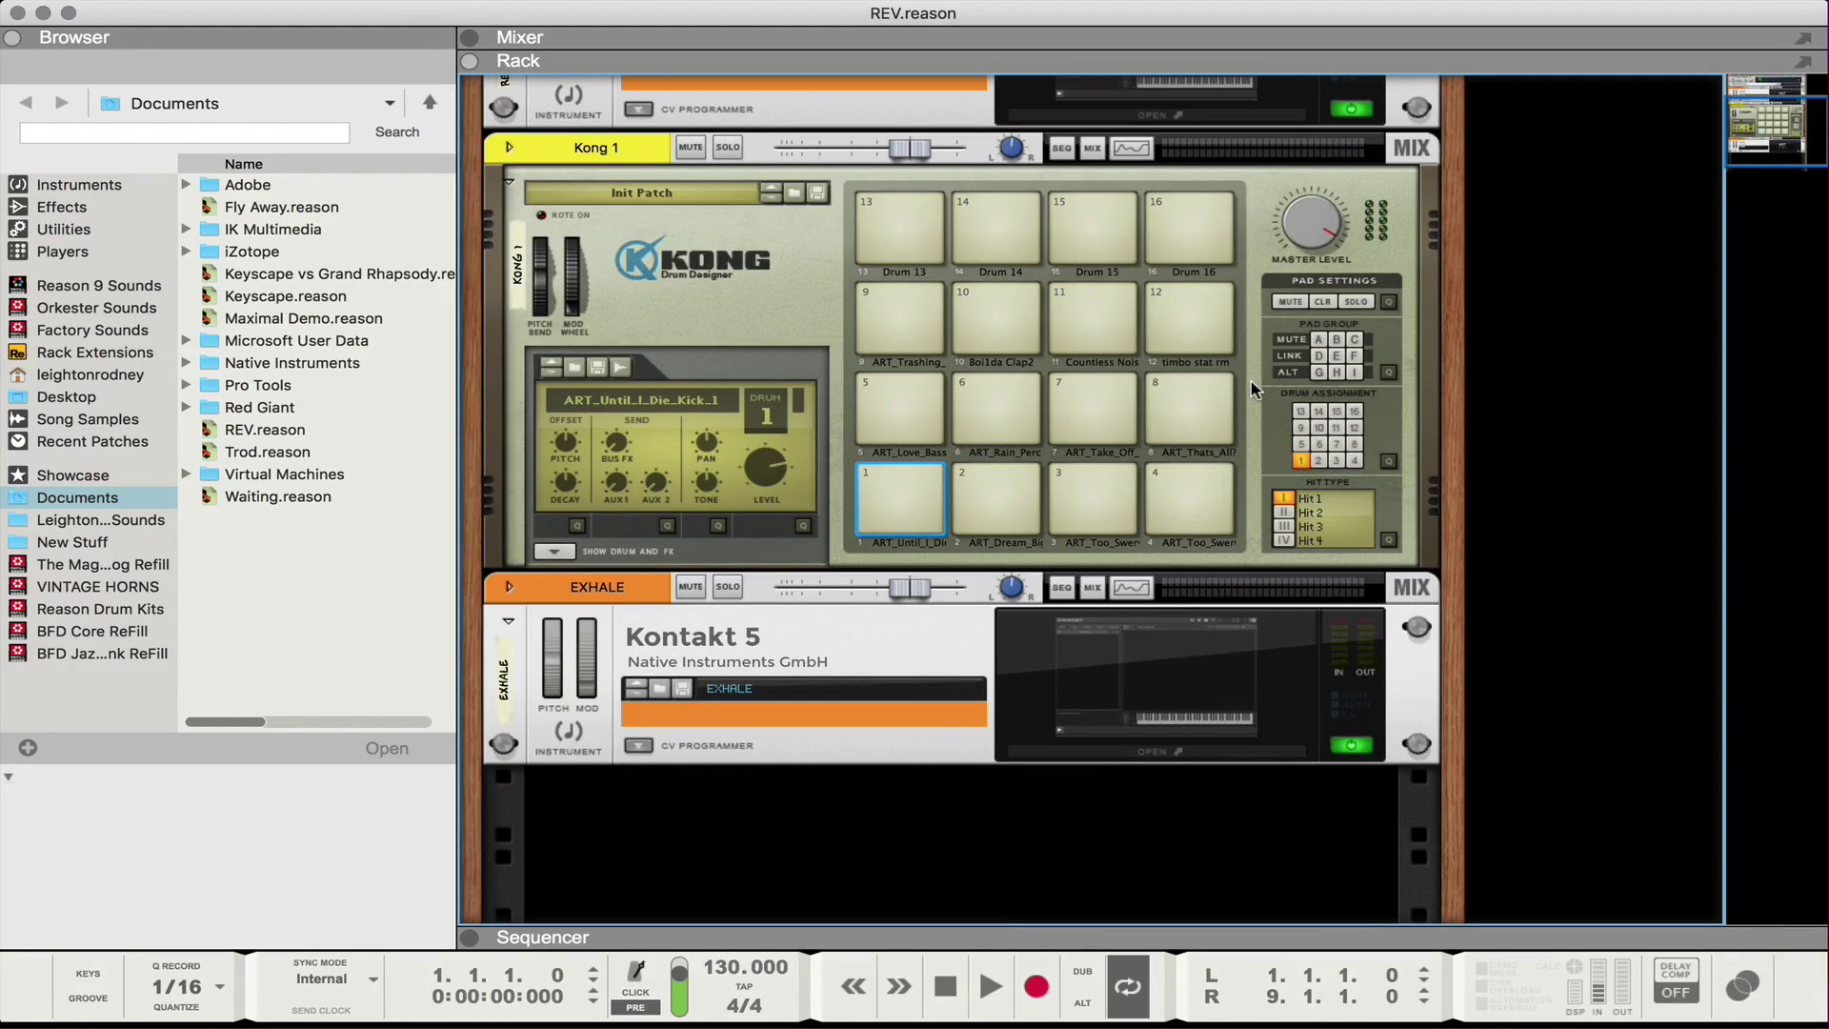
{"action": "scroll", "coordinate": [1254, 389], "scroll_direction": "up", "scroll_amount": 3}
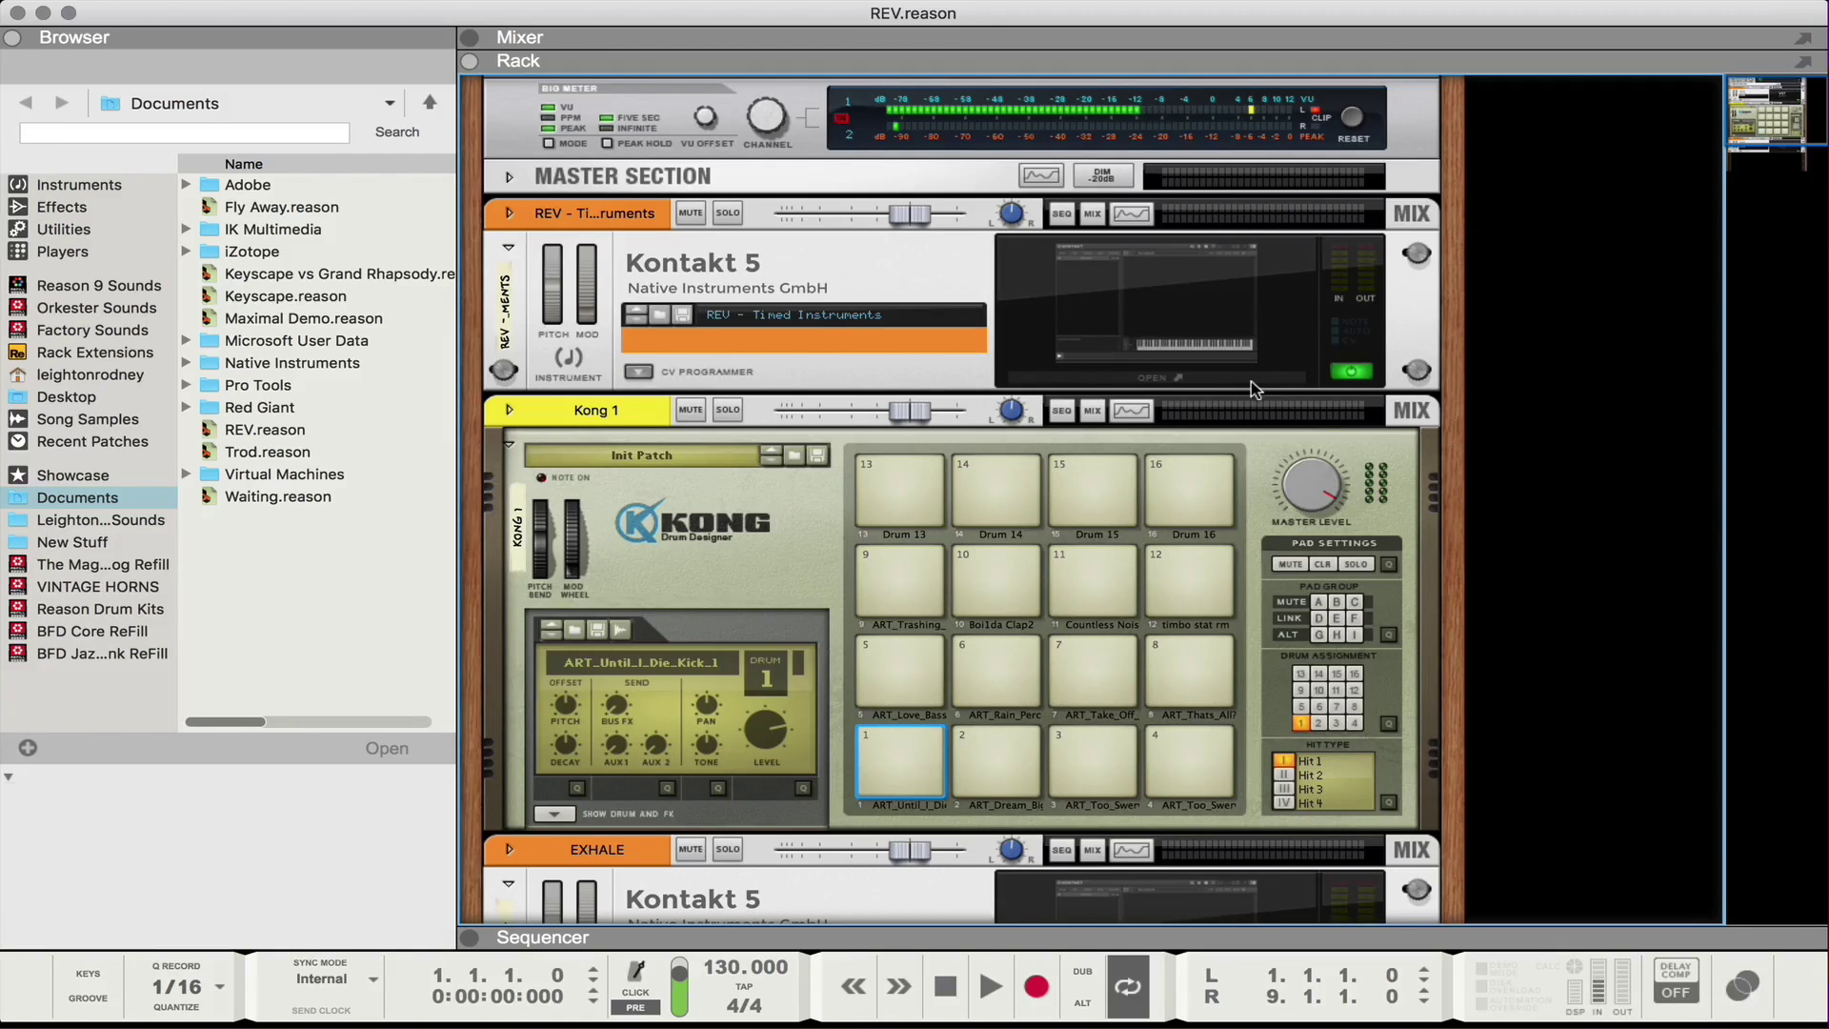
{"action": "scroll", "coordinate": [1251, 383], "scroll_direction": "down", "scroll_amount": 1}
{"action": "scroll", "coordinate": [1251, 386], "scroll_direction": "down", "scroll_amount": 3}
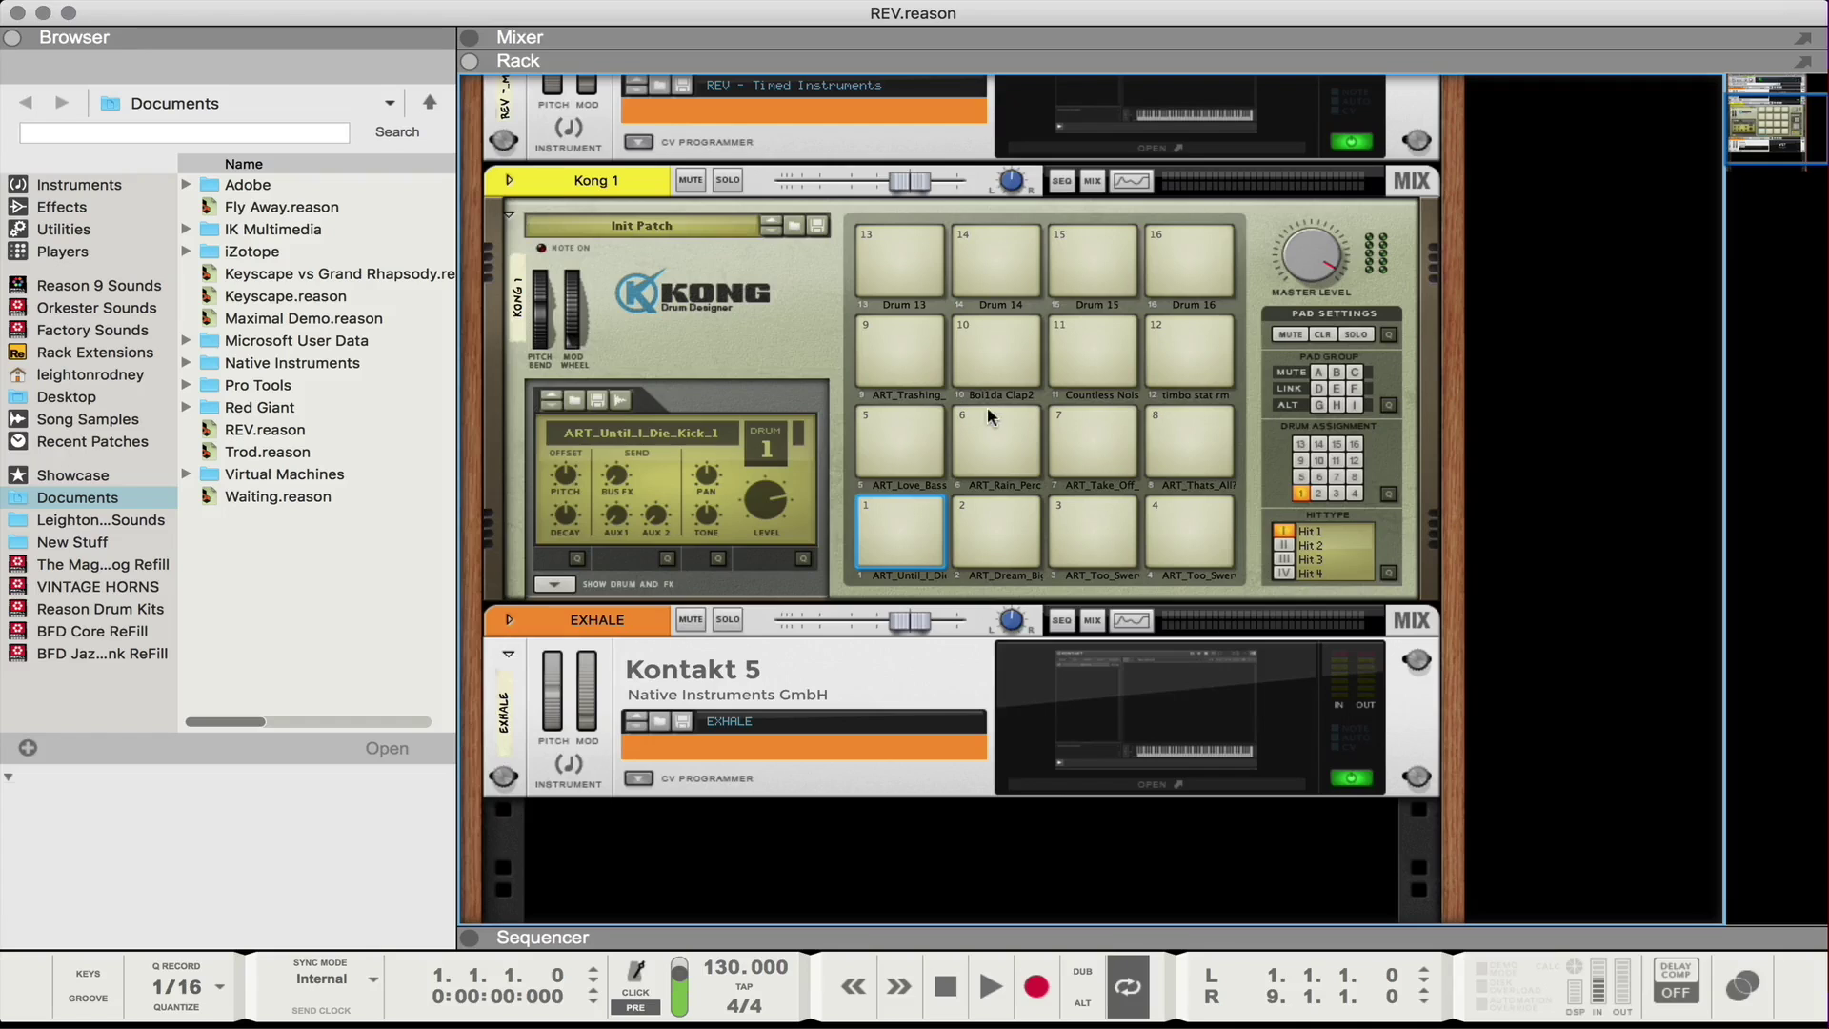
{"action": "scroll", "coordinate": [989, 415], "scroll_direction": "up", "scroll_amount": 5}
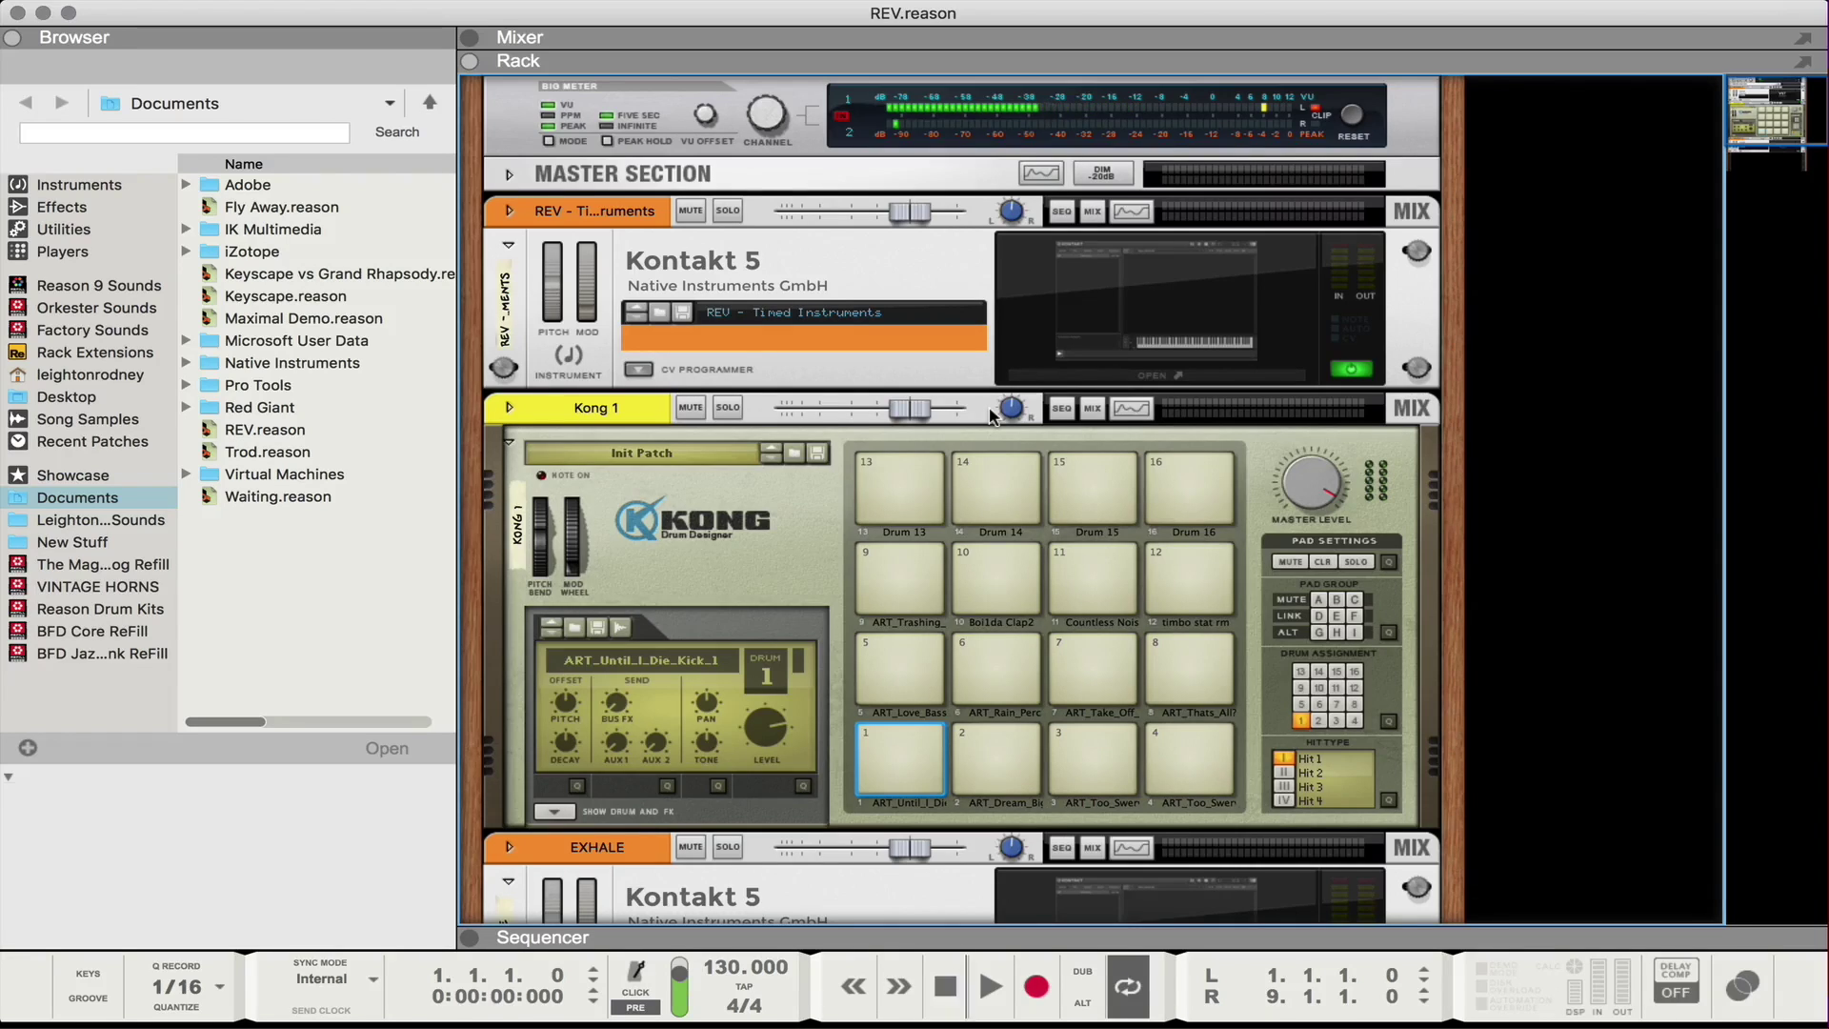
{"action": "key", "text": "space"}
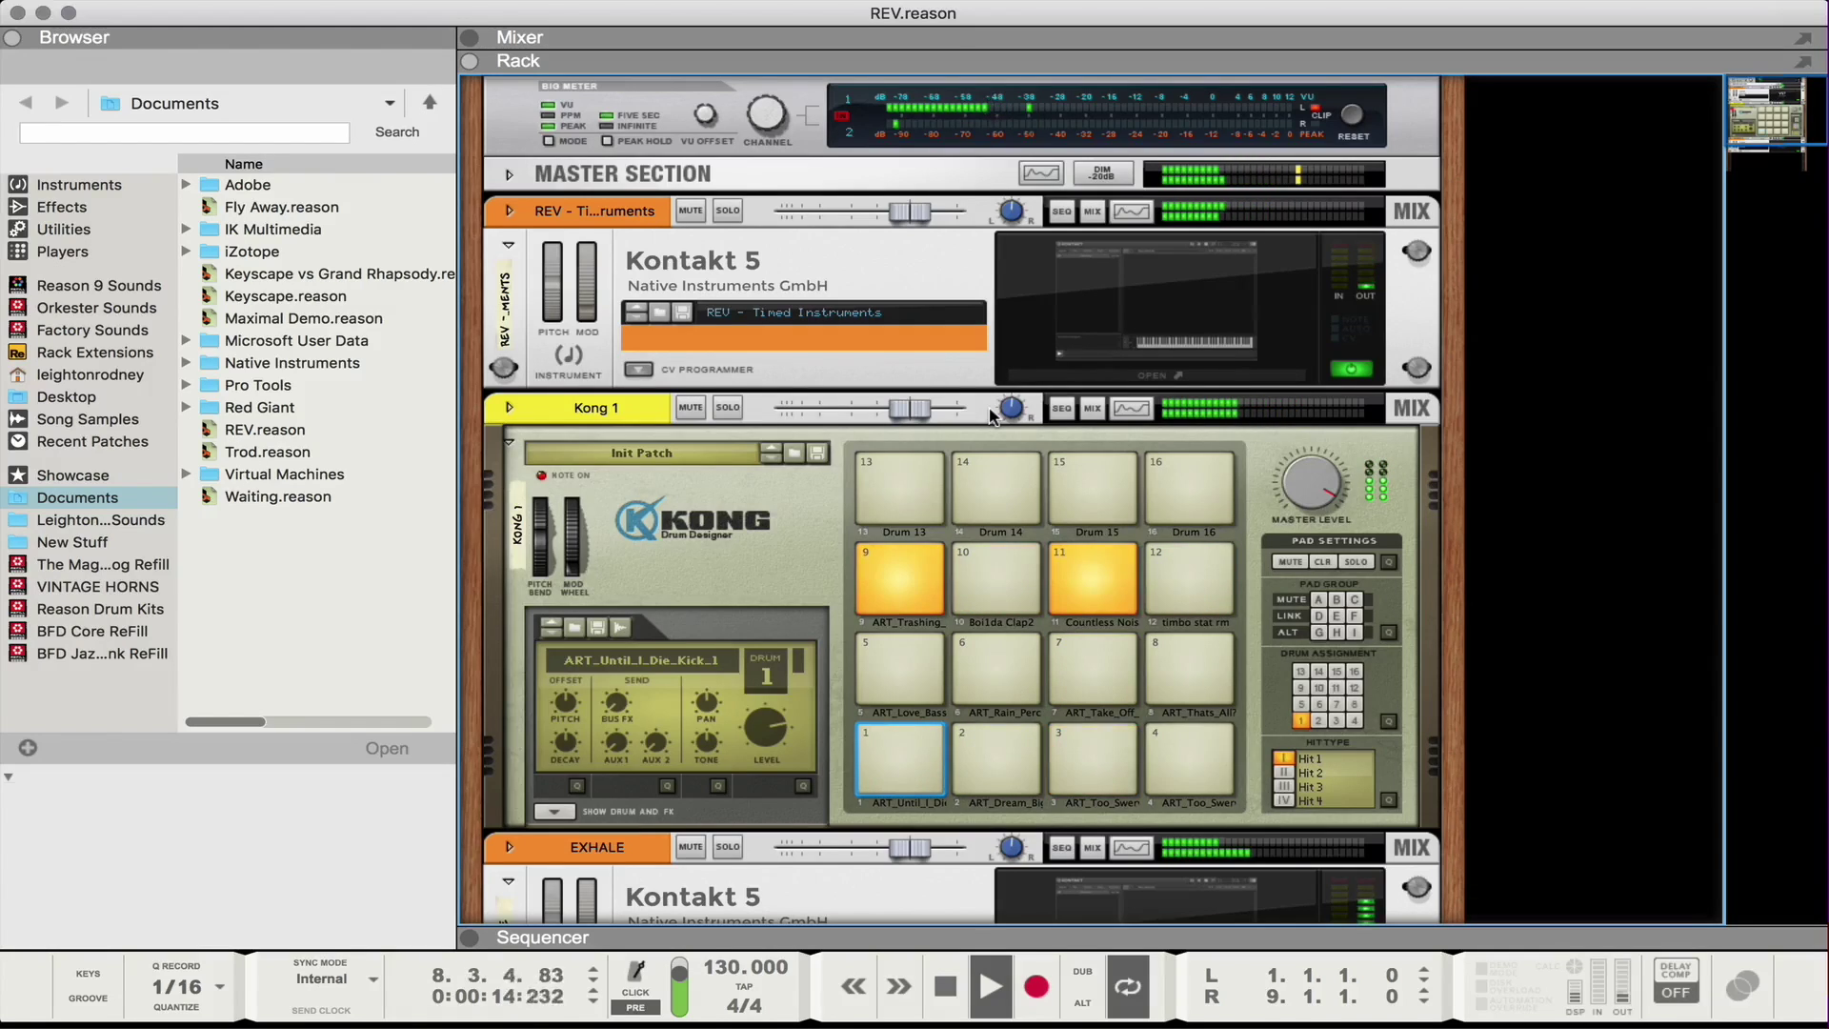
{"action": "key", "text": "space"}
{"action": "key", "text": "KP_0"}
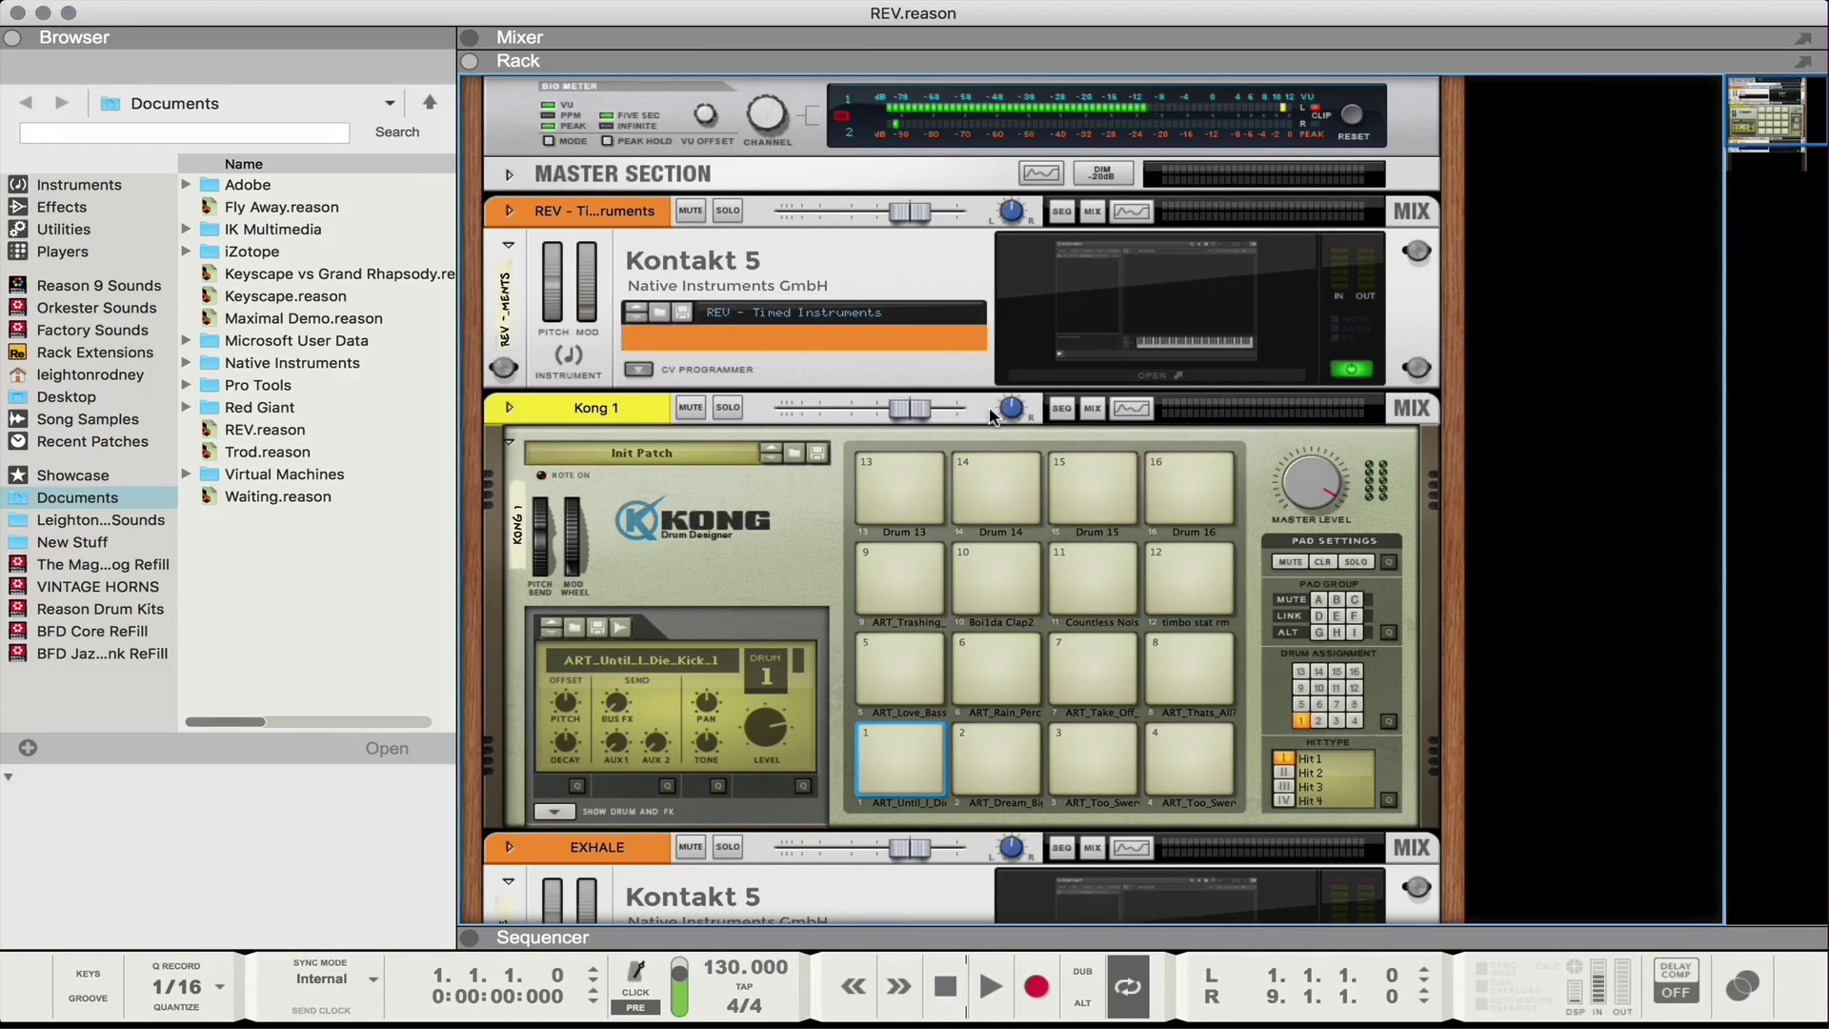
From the sequencer, bounce the REV - Timed Instruments channel over the loop range to a new track, muting the original and applying no mixer settings
{"action": "key", "text": "F7"}
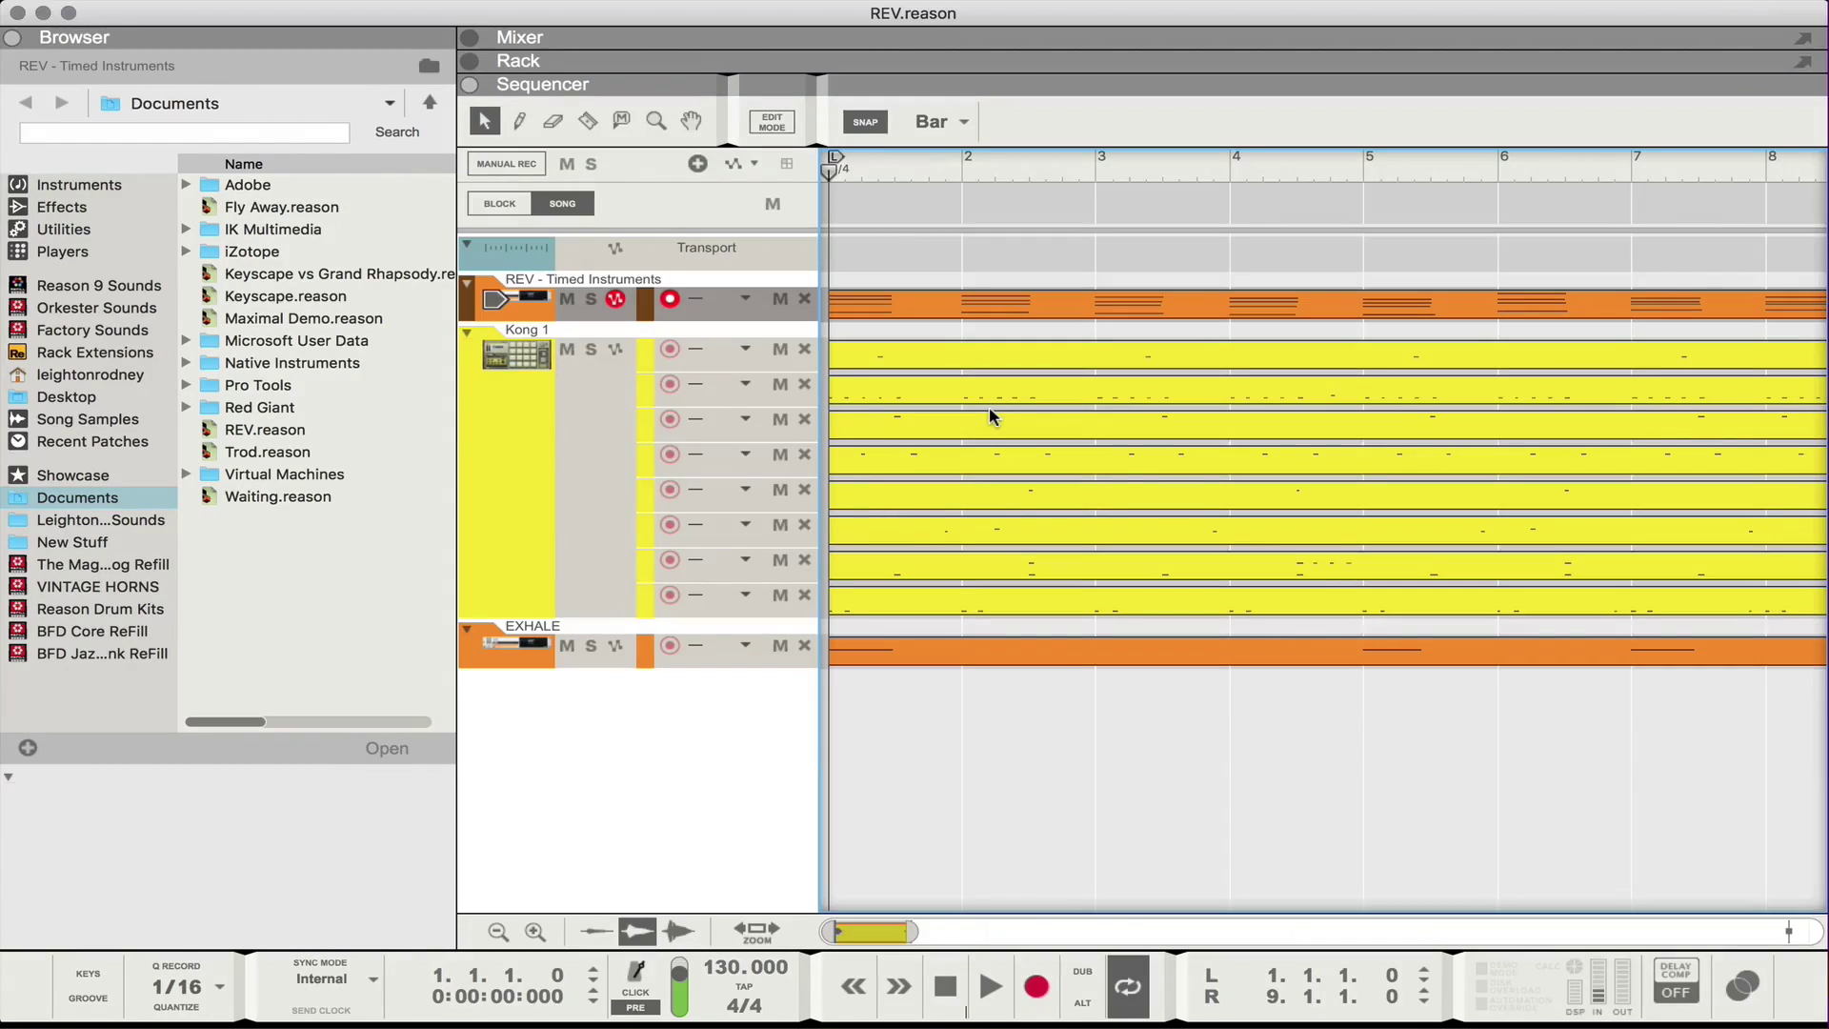
{"action": "key", "text": "h"}
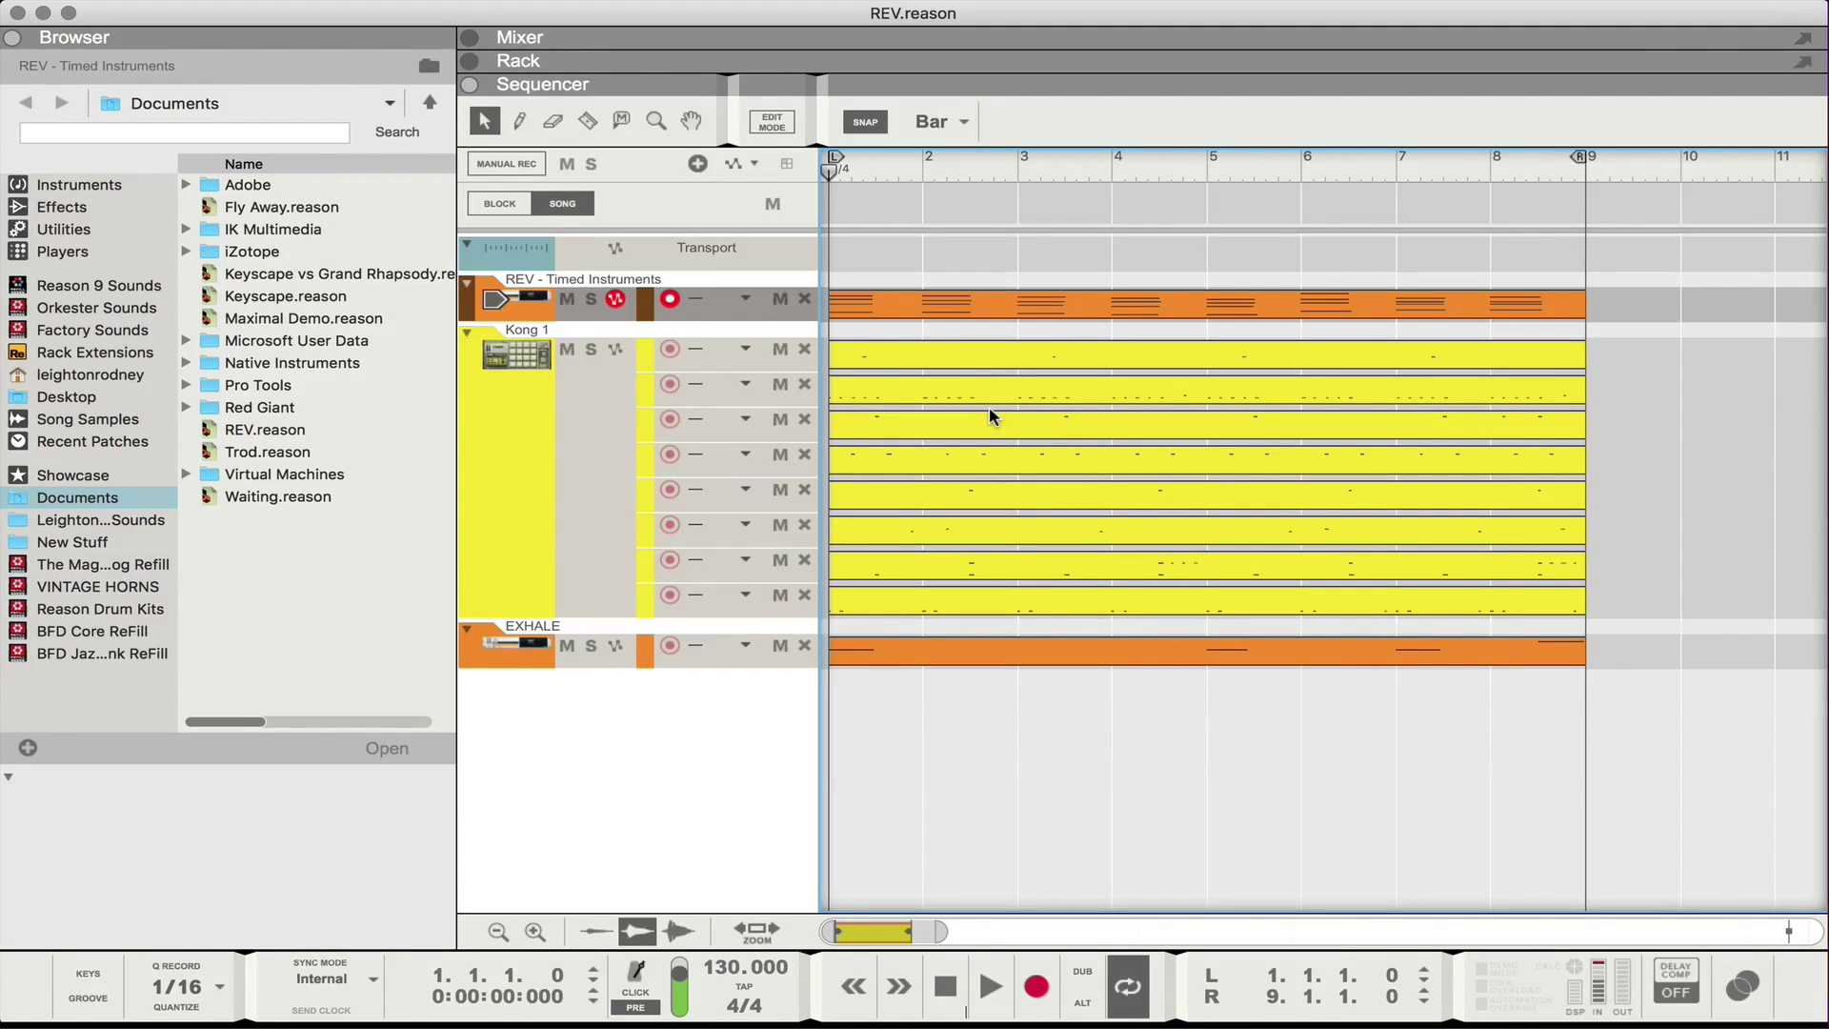
{"action": "scroll", "coordinate": [989, 415], "scroll_direction": "right", "scroll_amount": 1}
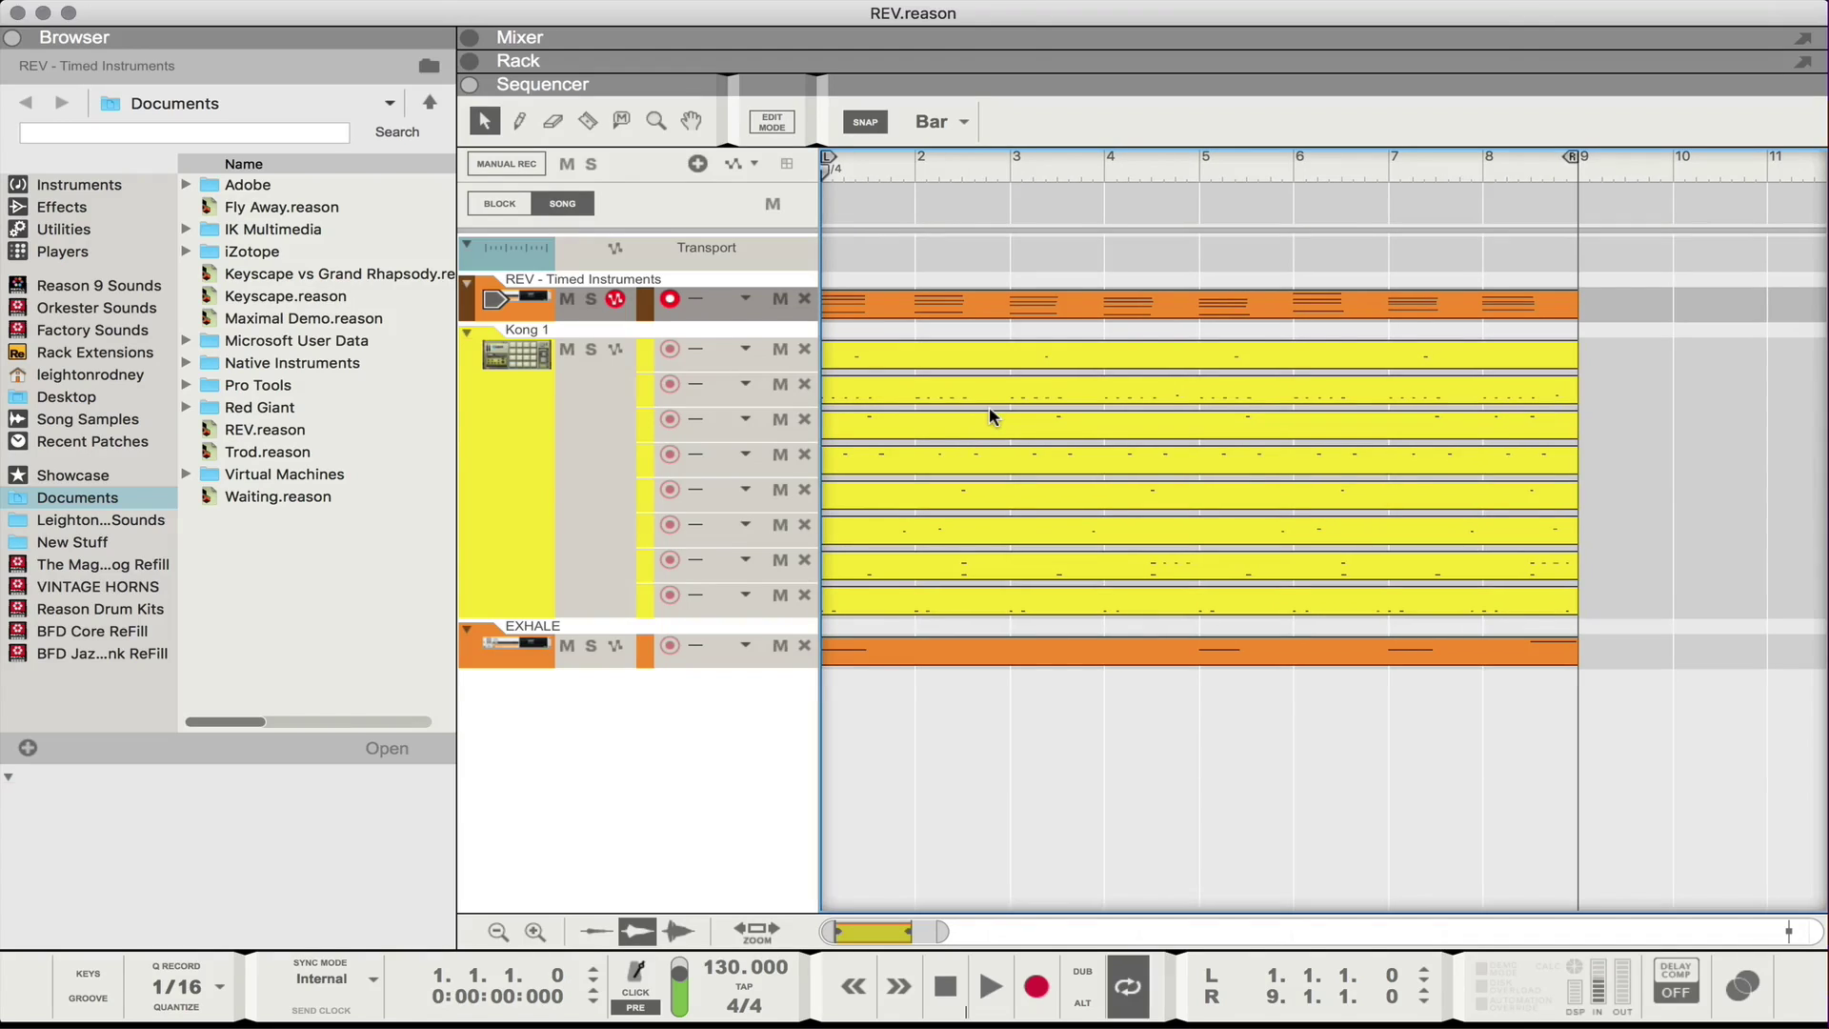
{"action": "scroll", "coordinate": [989, 410], "scroll_direction": "left", "scroll_amount": 1}
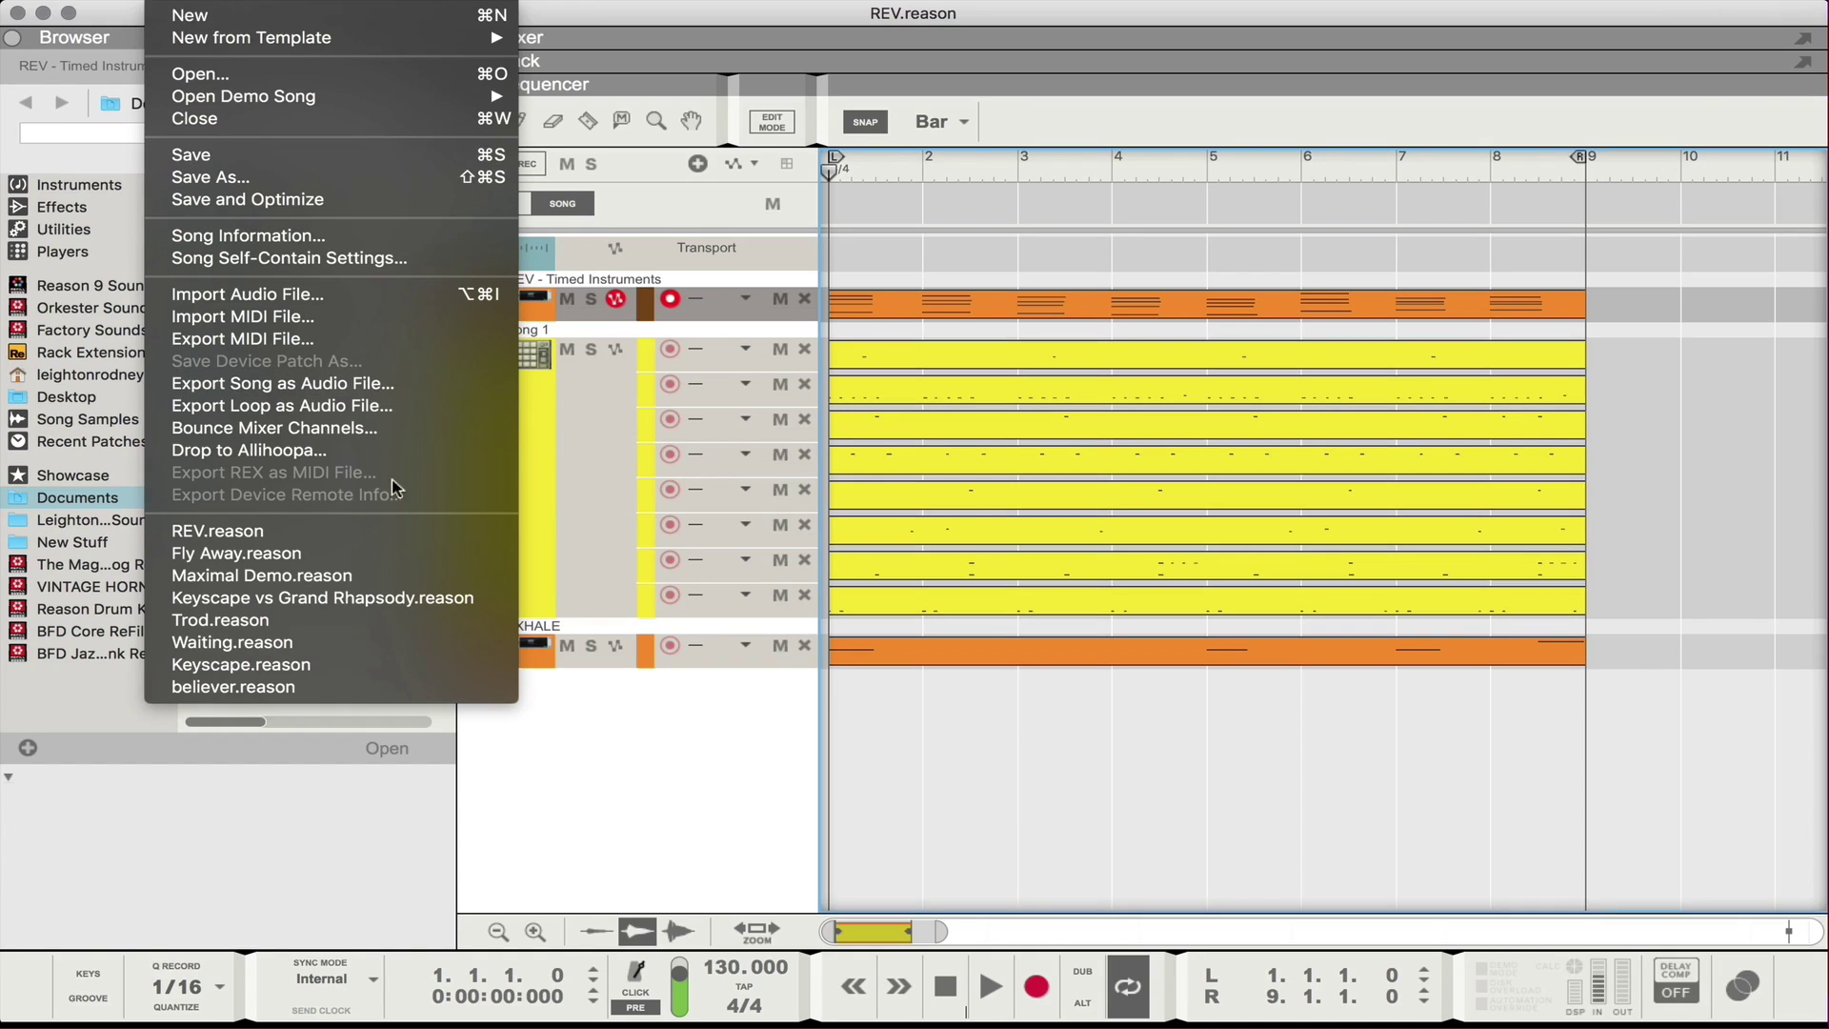
{"action": "left_click", "coordinate": [365, 437]}
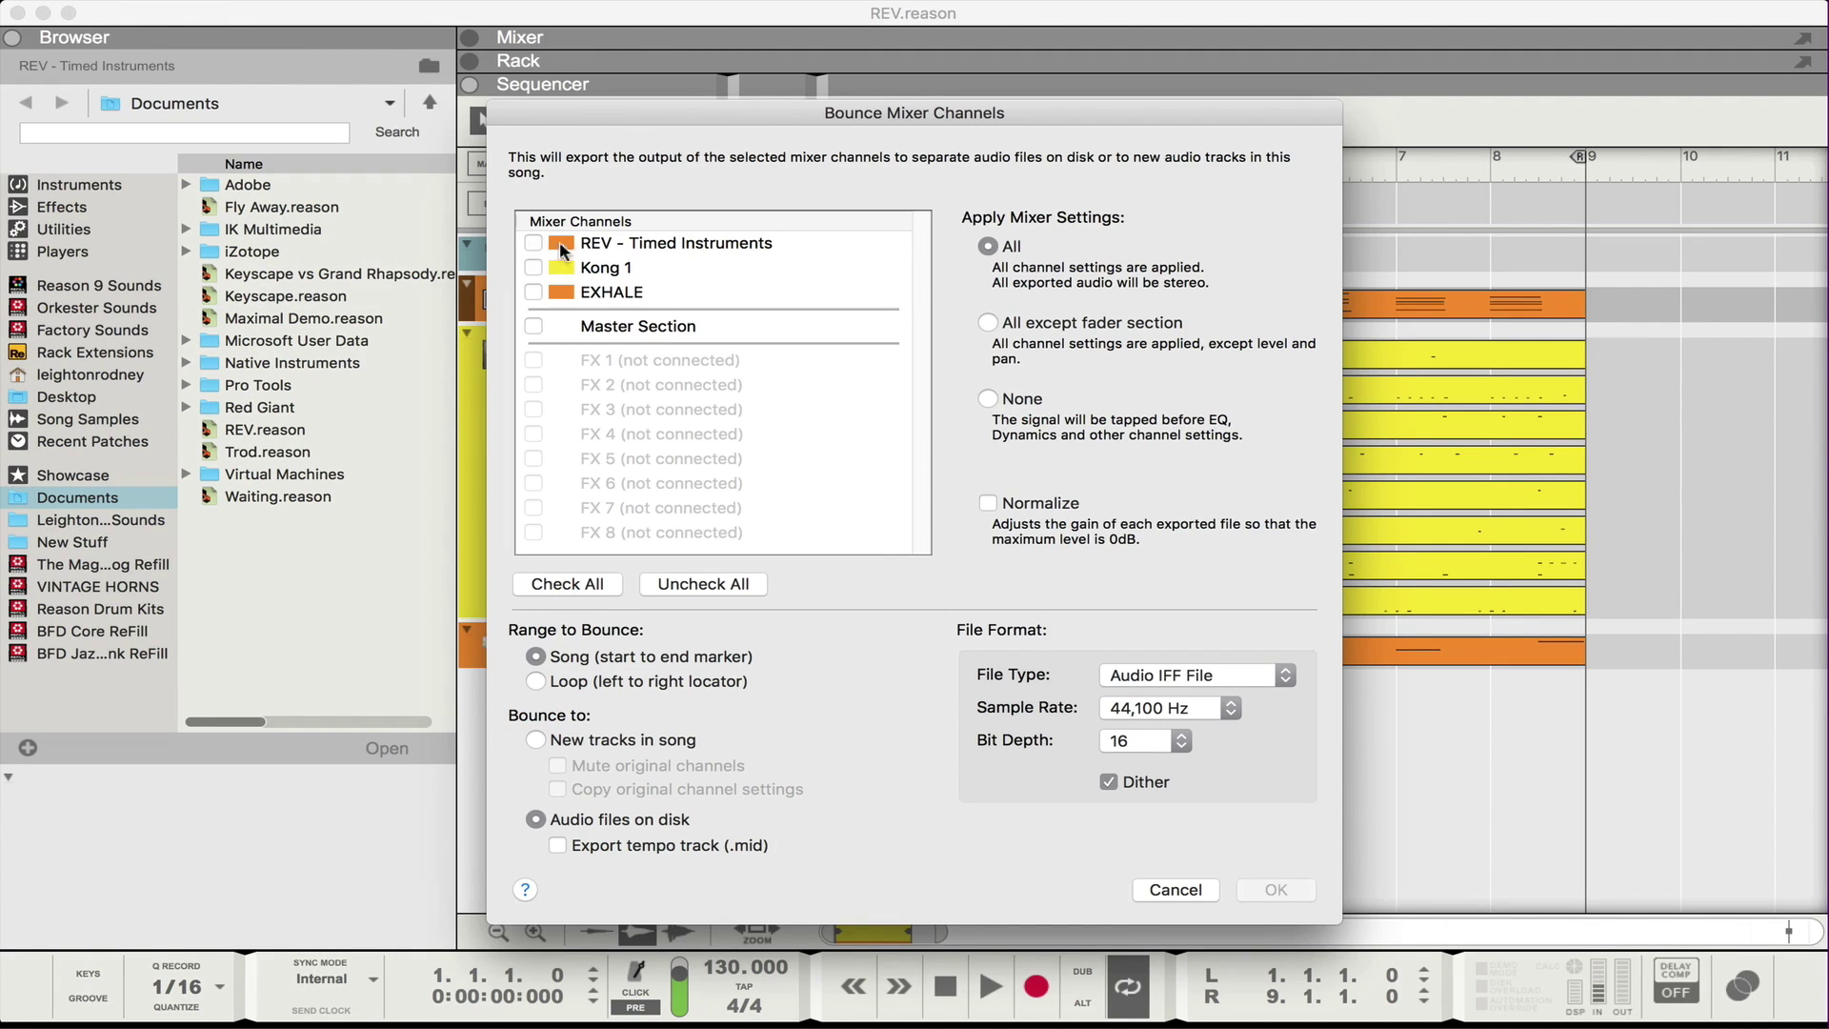
{"action": "left_click", "coordinate": [532, 244]}
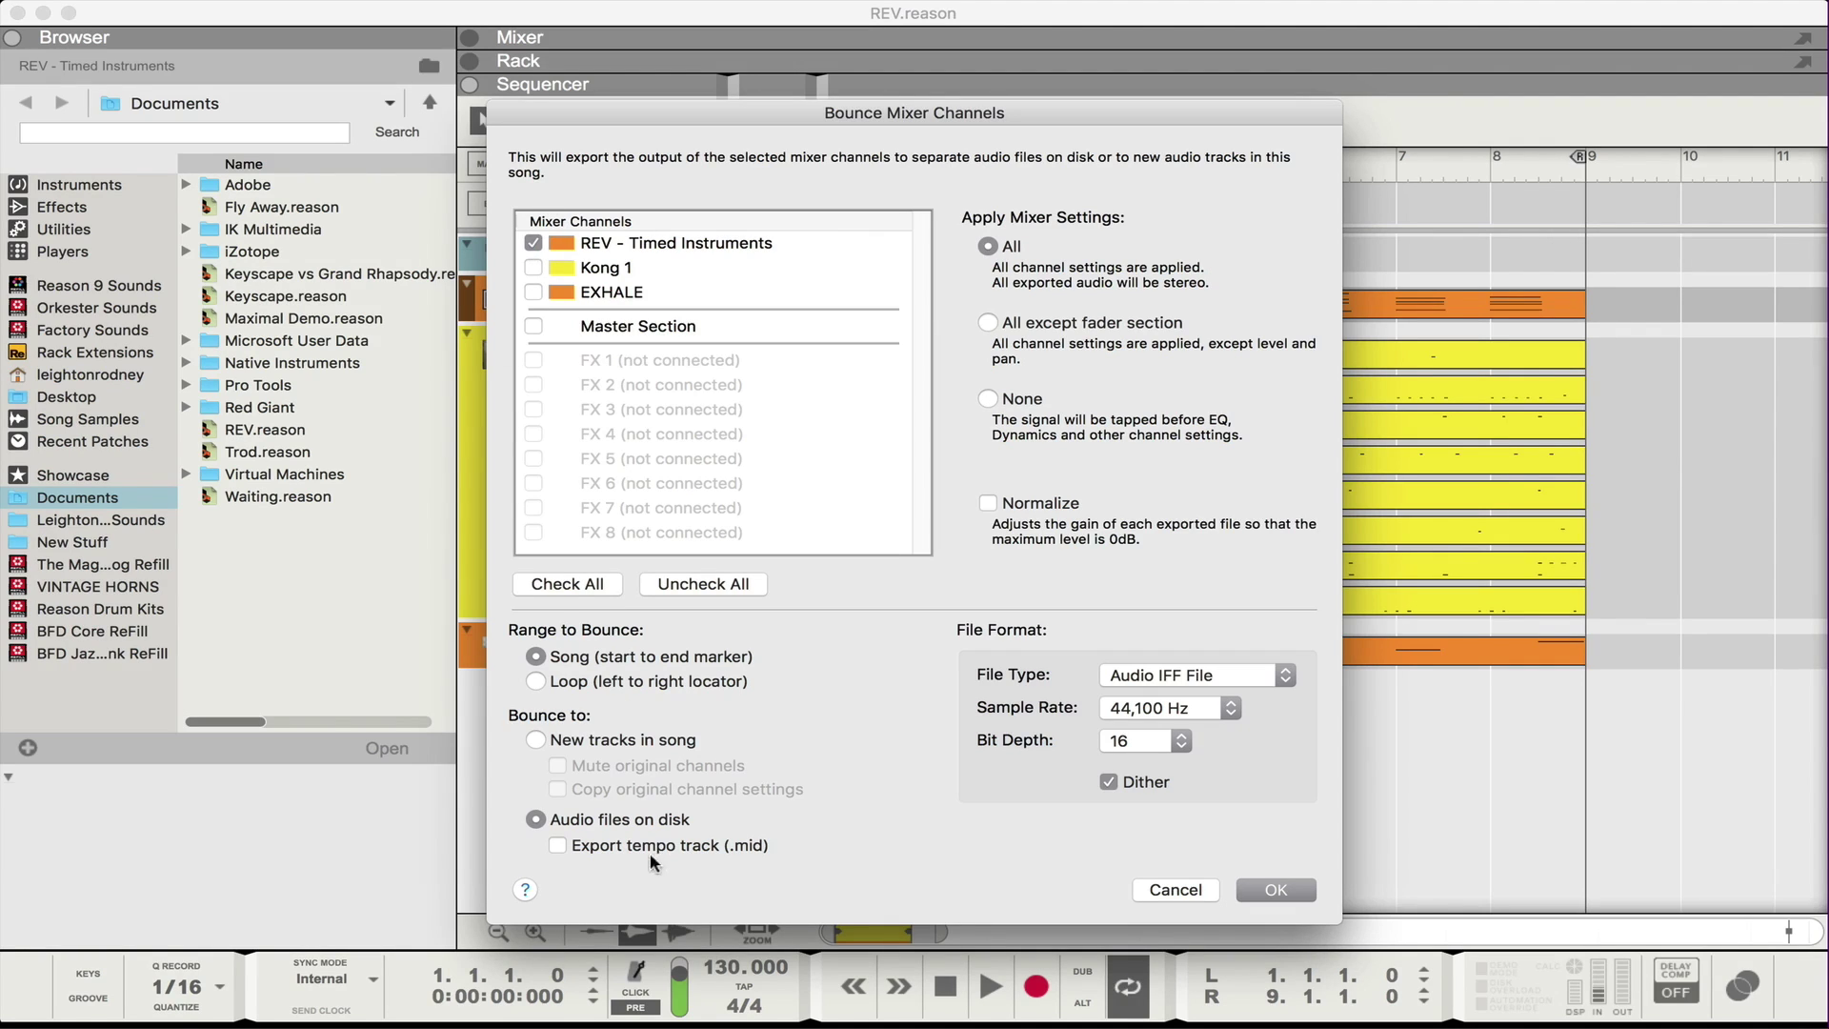
{"action": "left_click", "coordinate": [536, 682]}
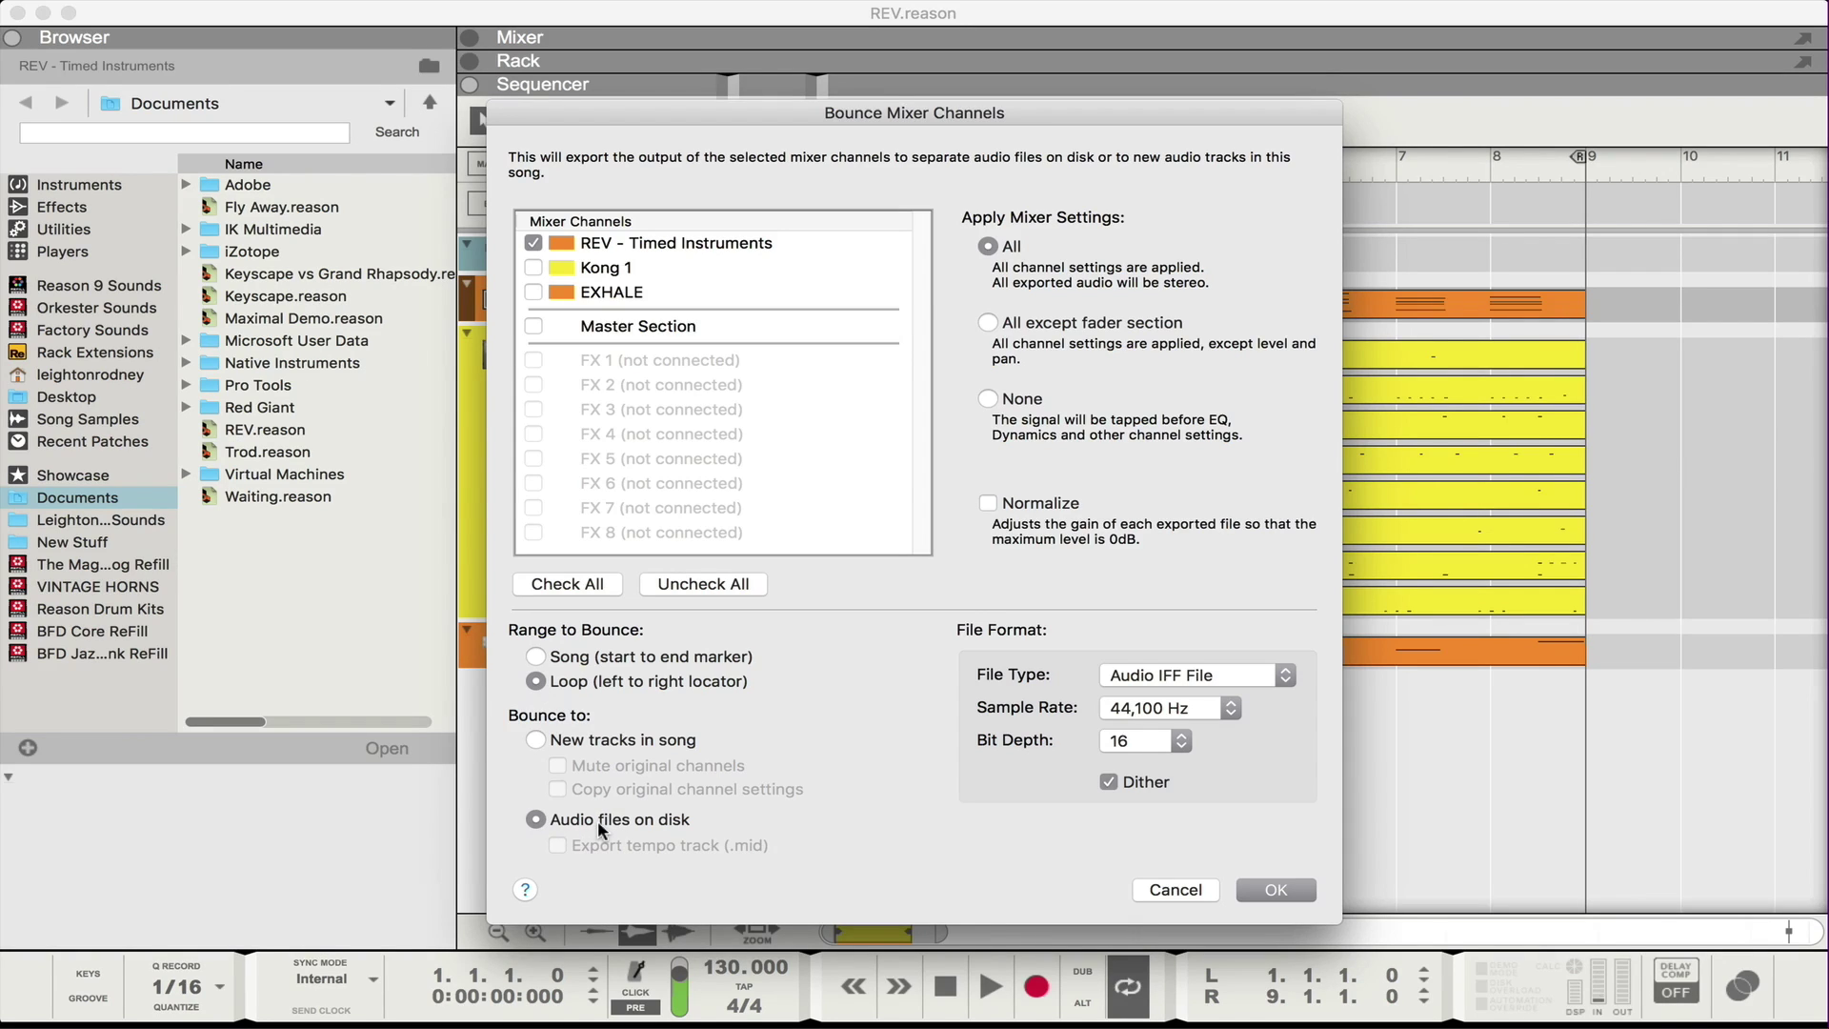
{"action": "left_click", "coordinate": [536, 741]}
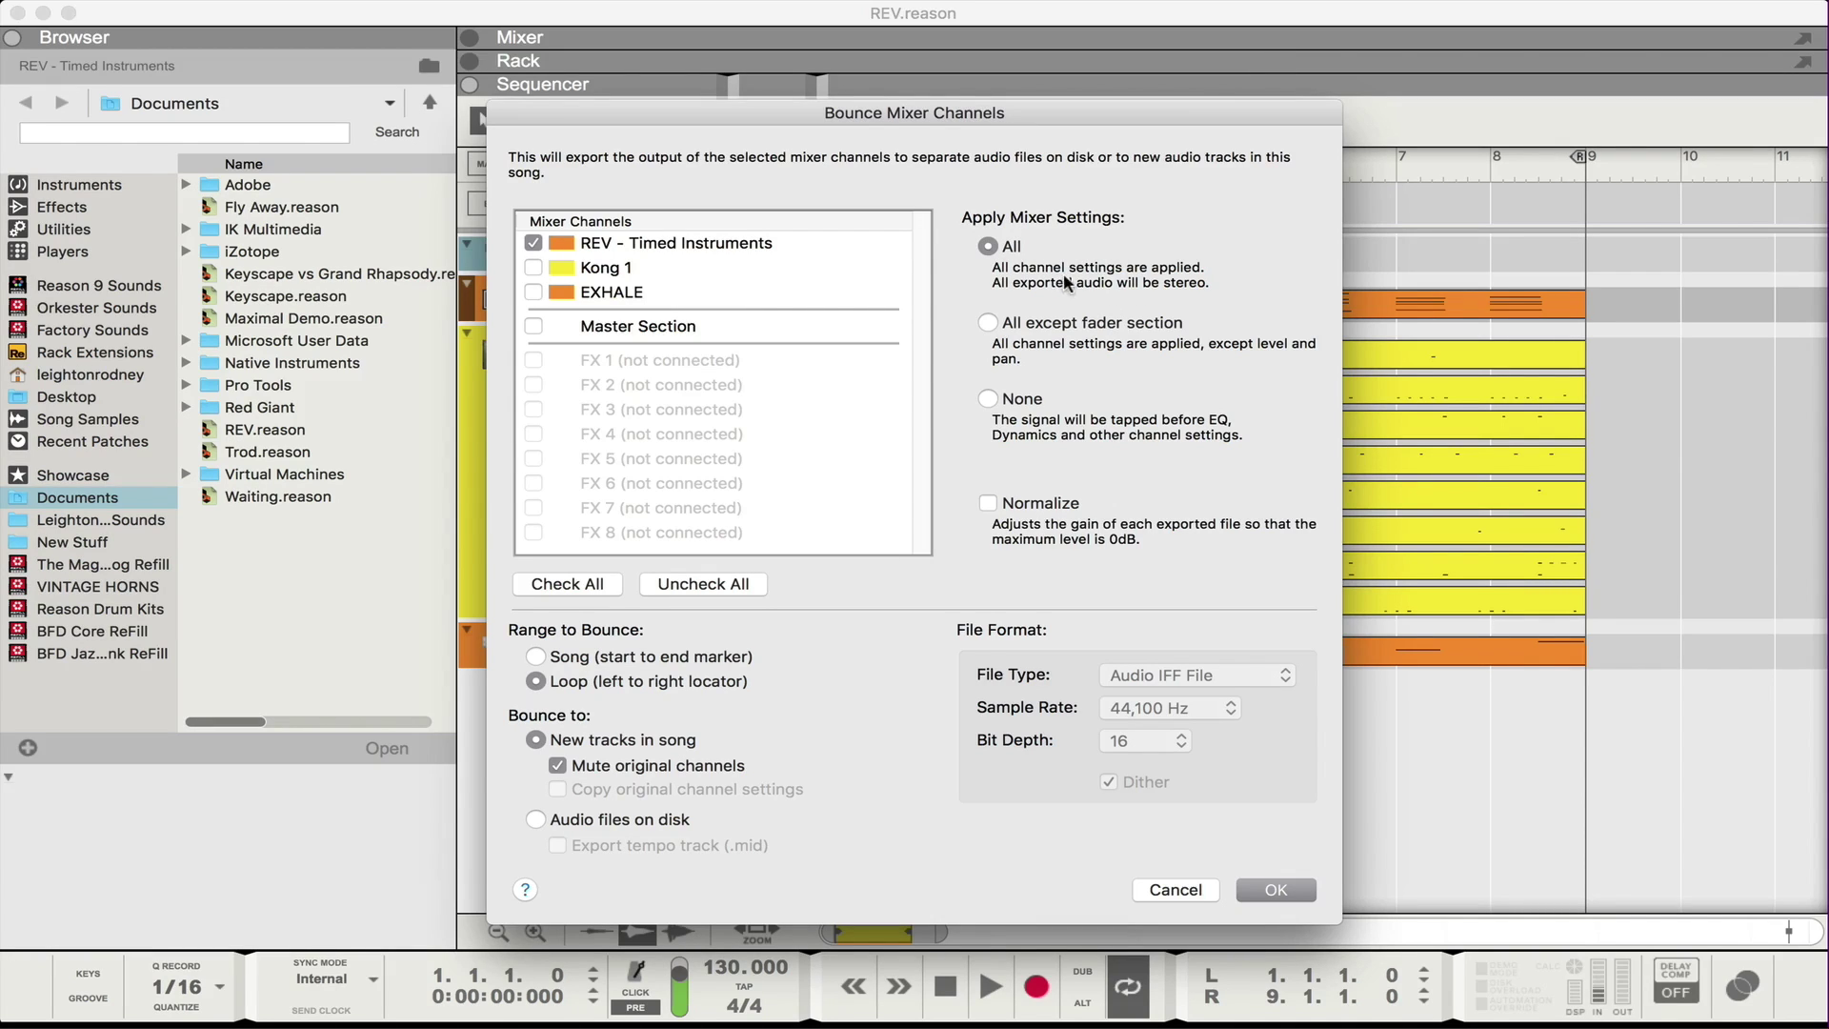
{"action": "left_click", "coordinate": [988, 399]}
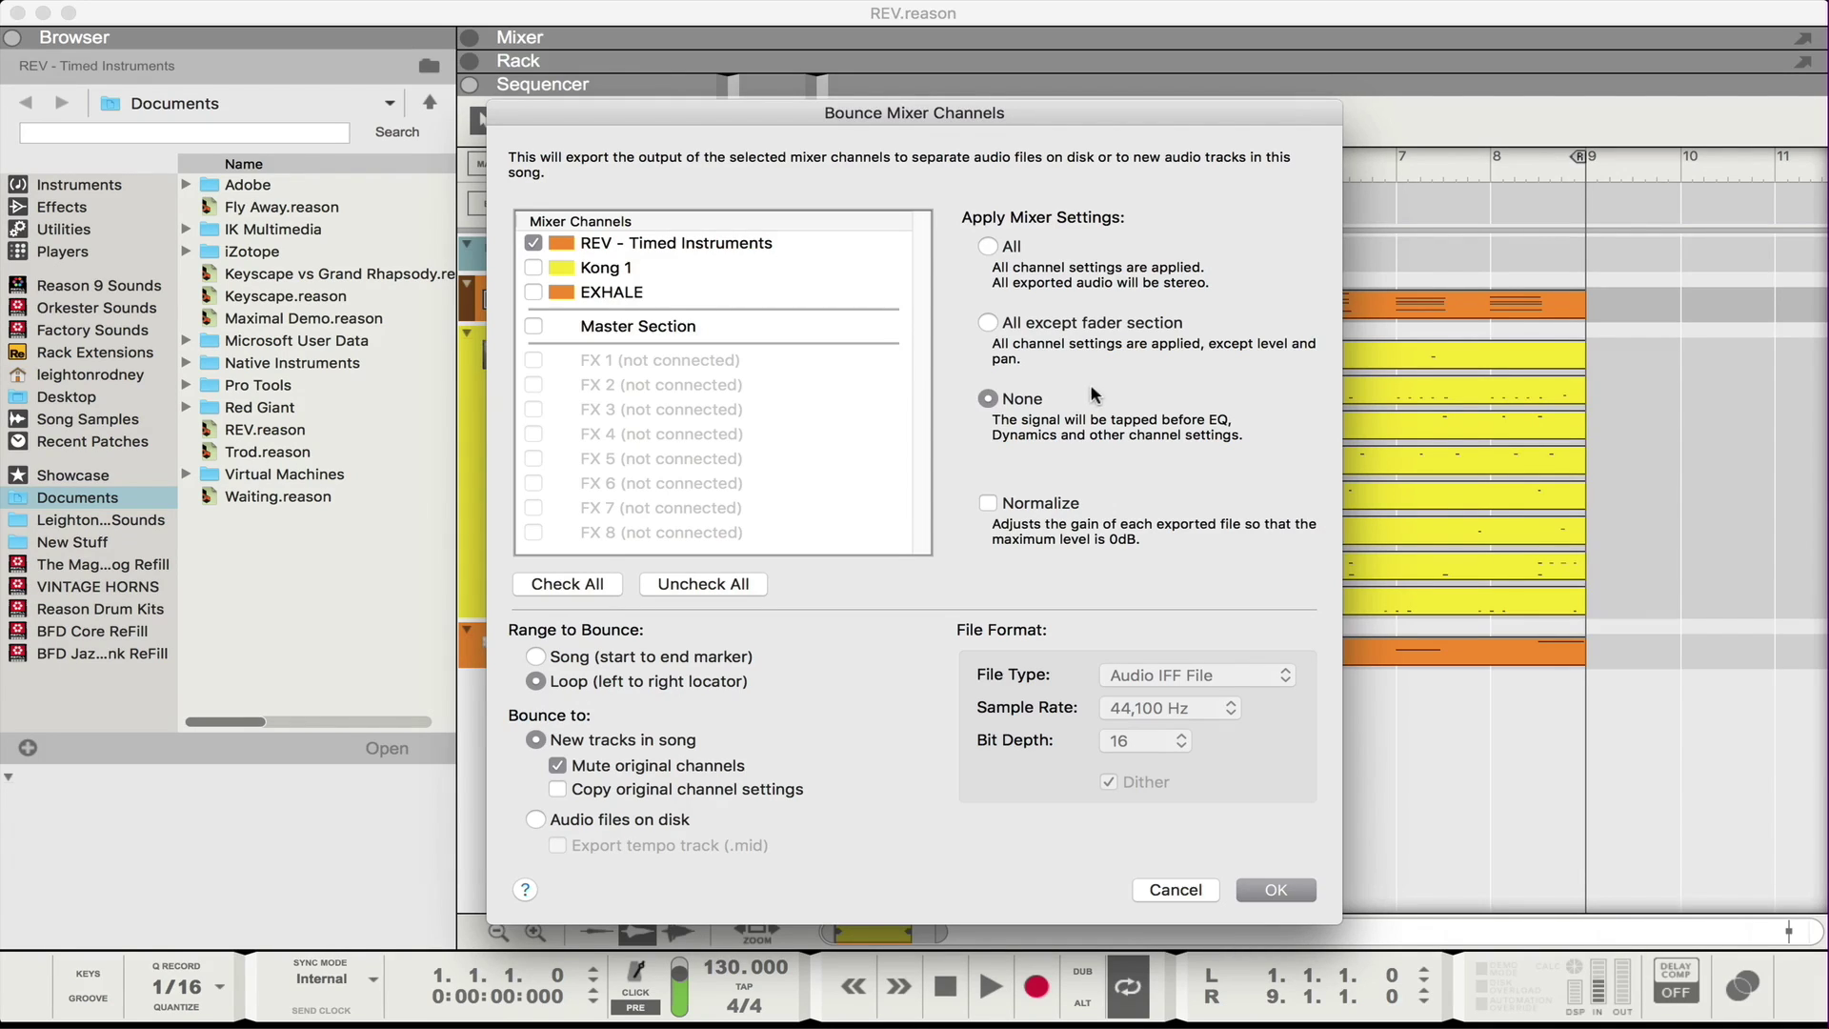
{"action": "left_click", "coordinate": [1267, 890]}
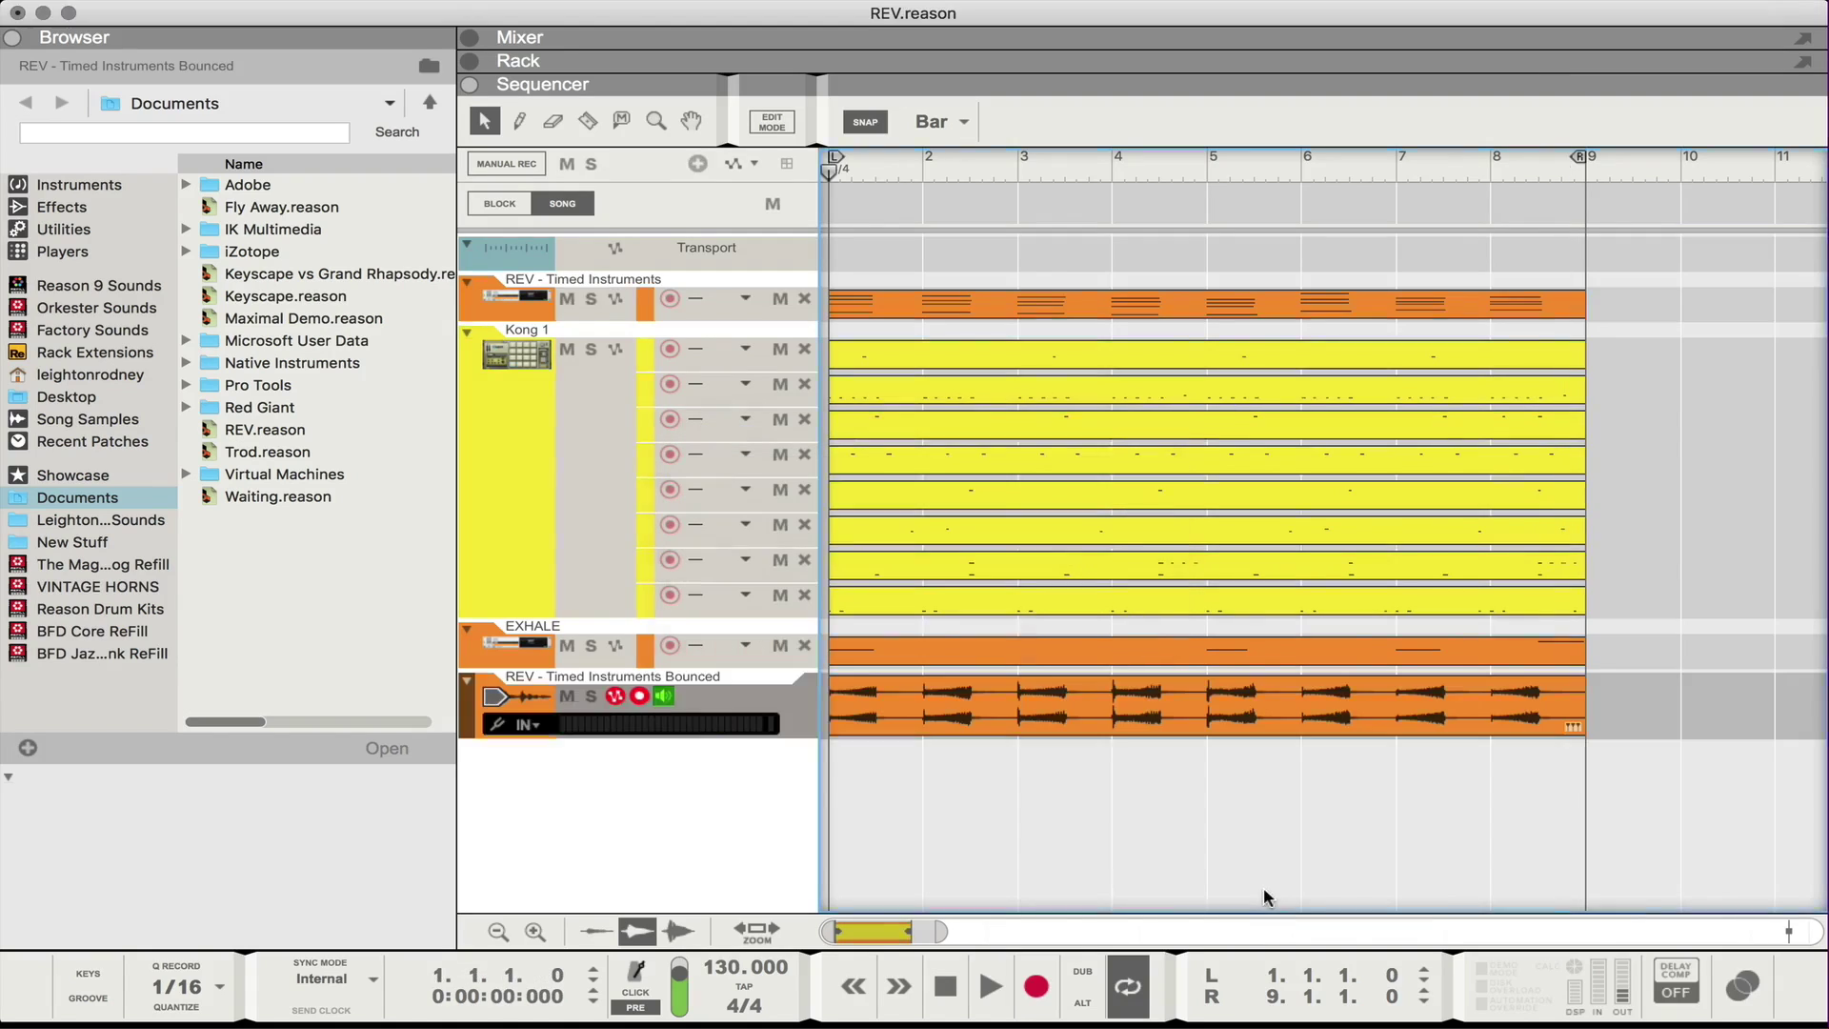
Turn off input monitoring on the bounced audio track, check the mixer channels, and play back the loop
{"action": "left_click", "coordinate": [664, 696]}
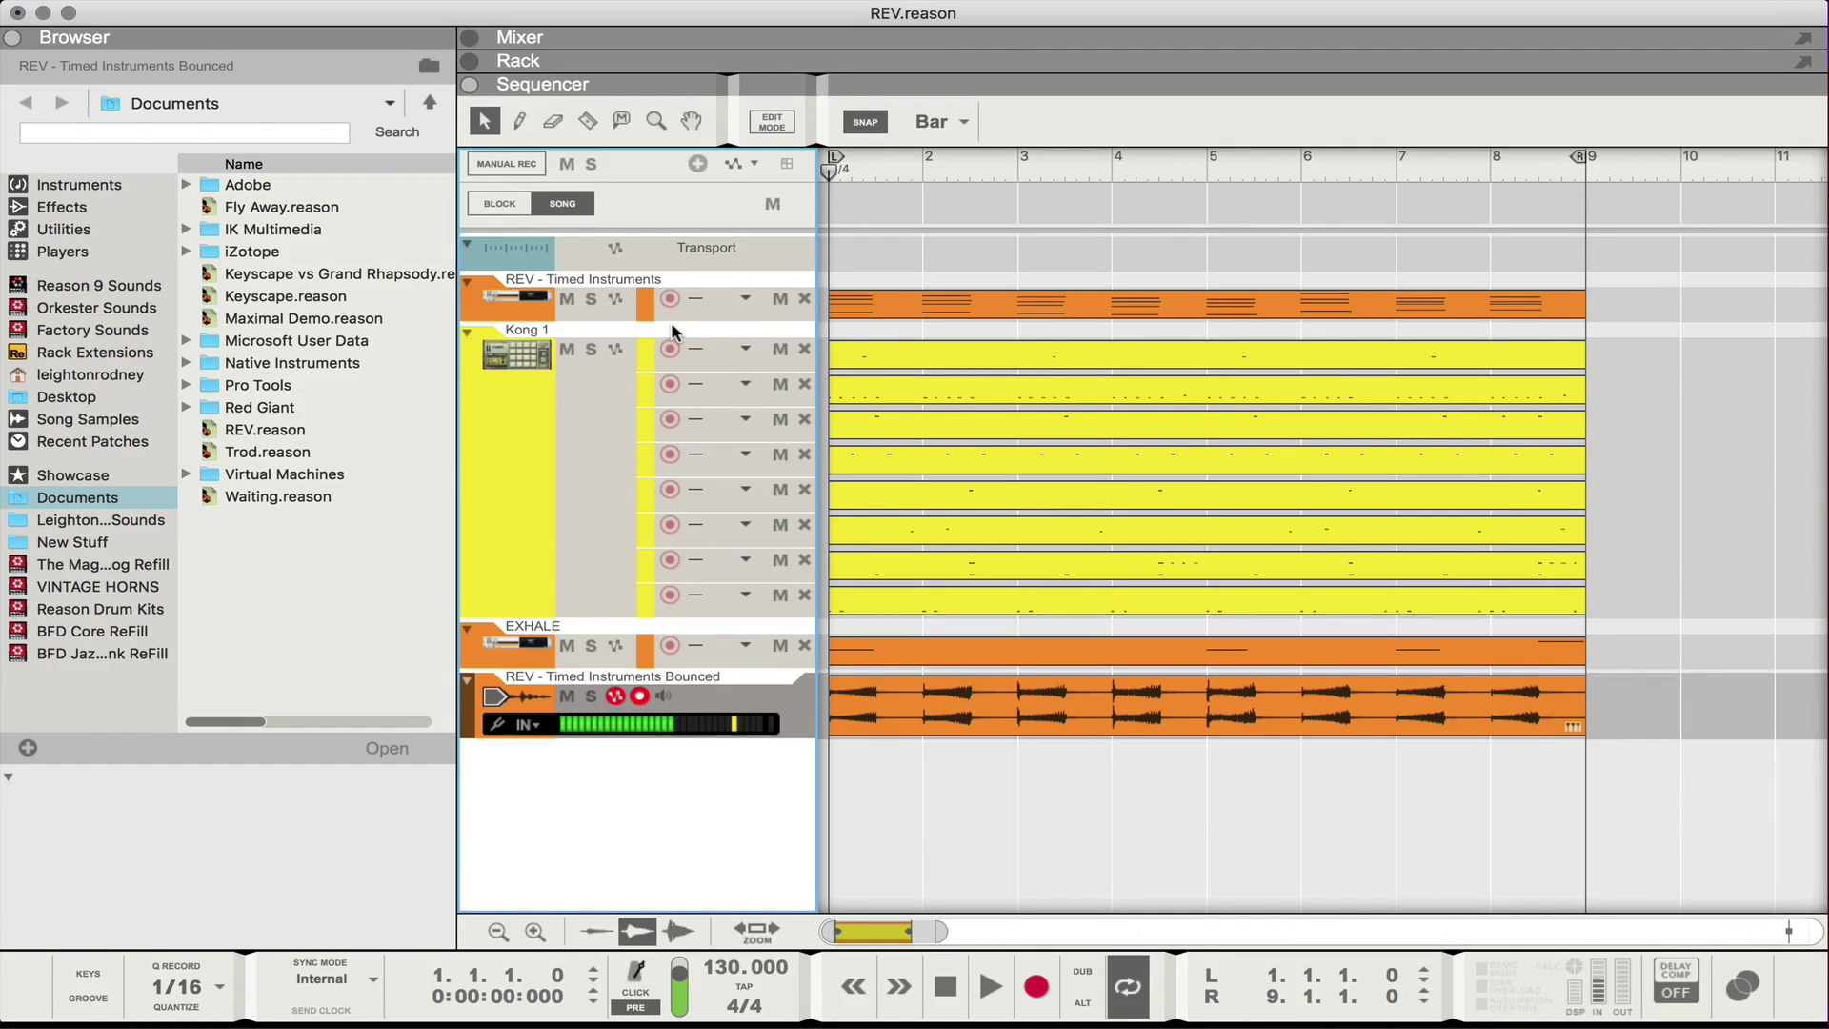
{"action": "key", "text": "F5"}
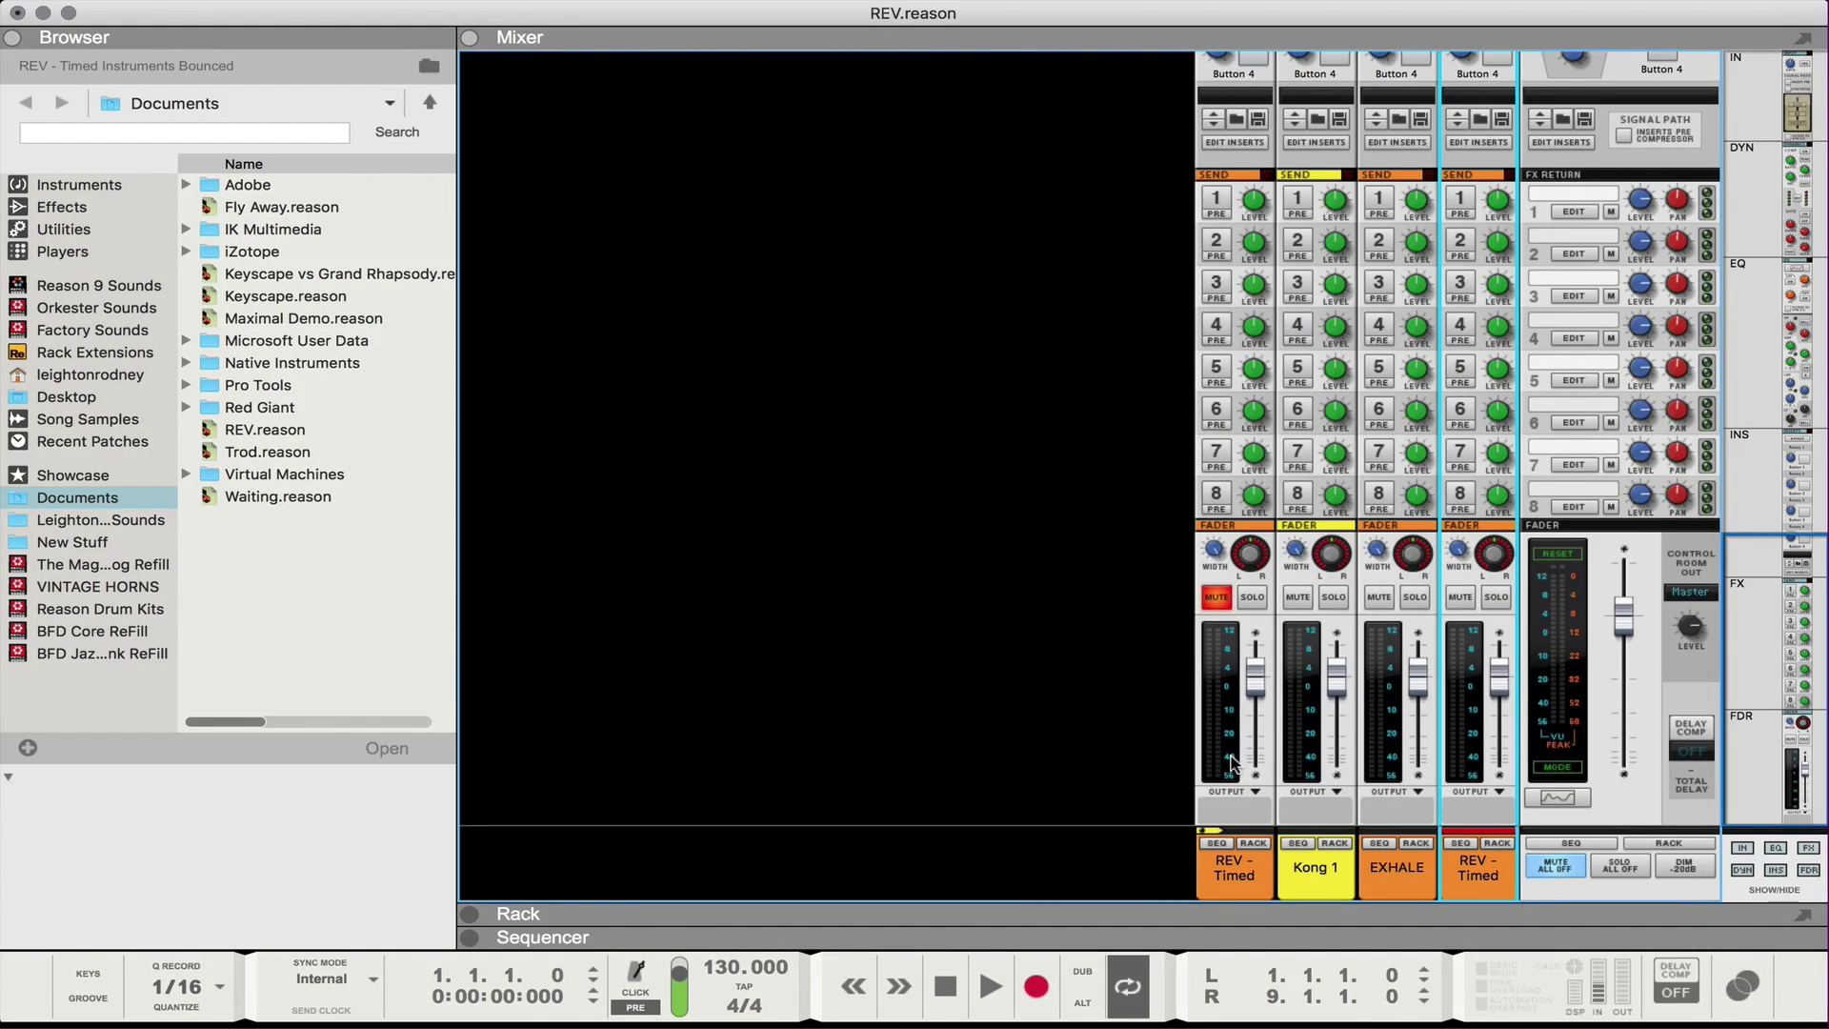
{"action": "key", "text": "F7"}
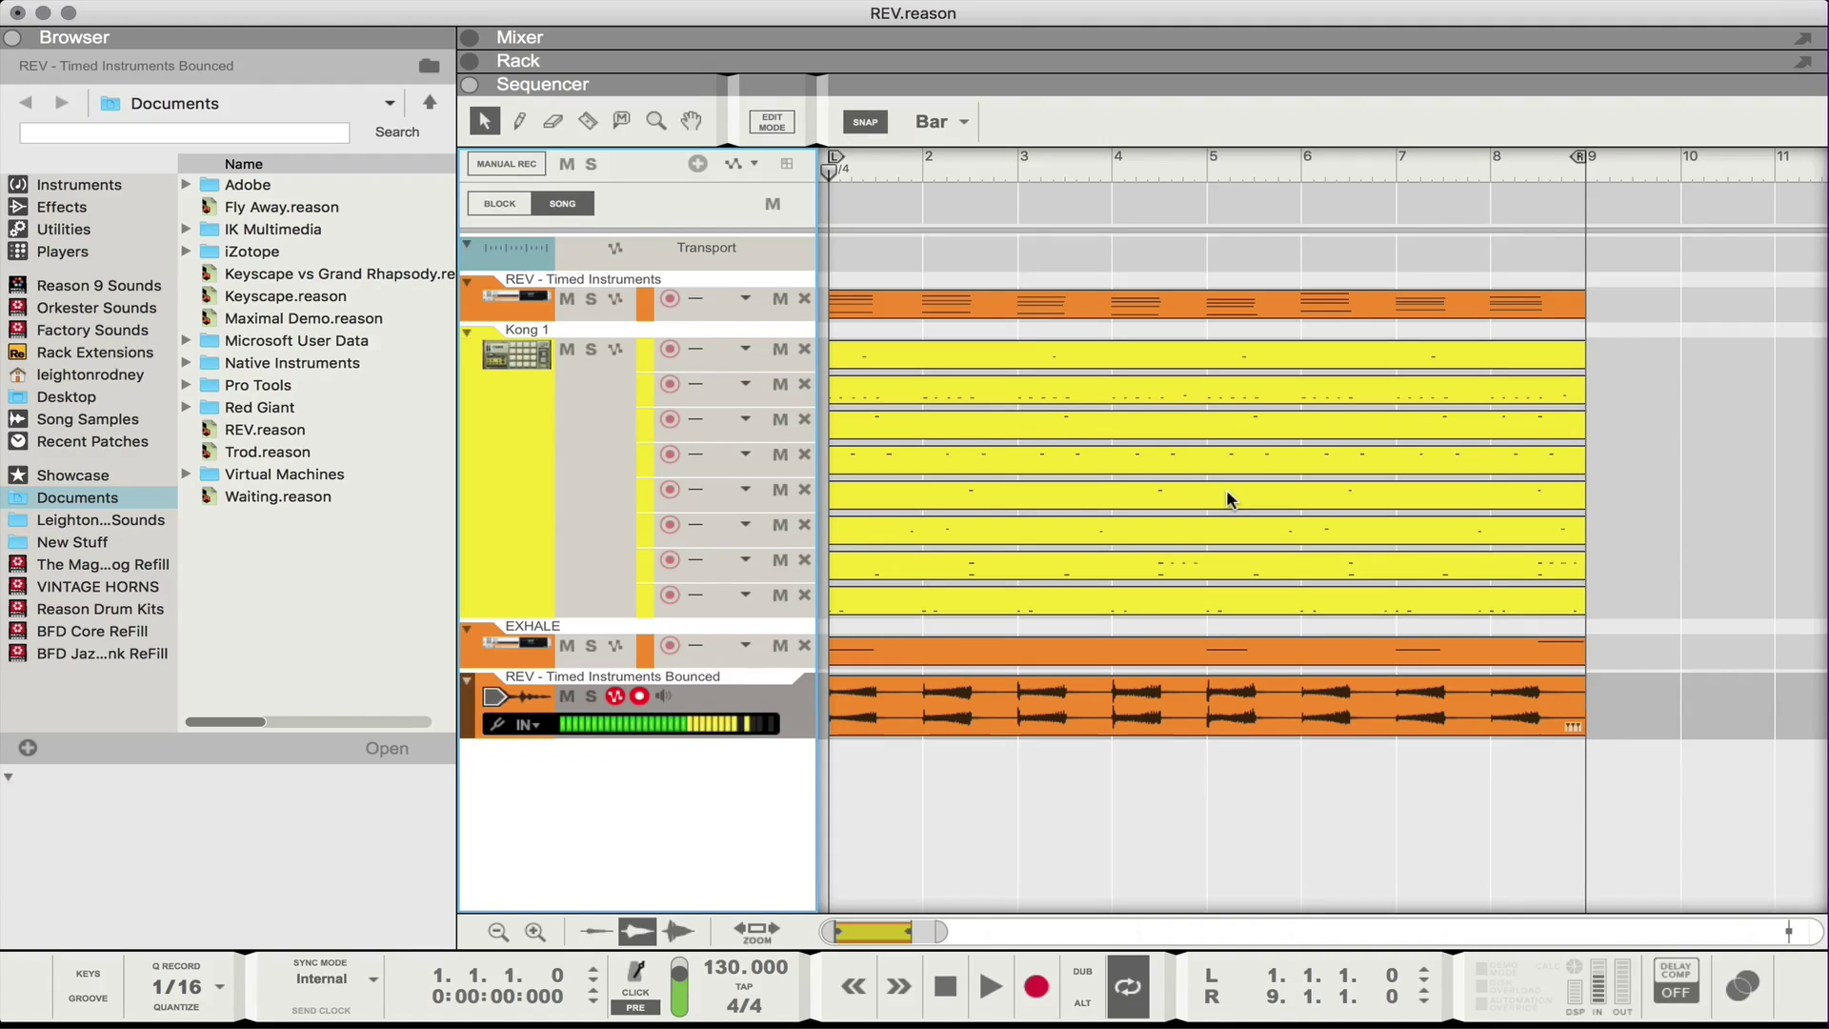
{"action": "key", "text": "space"}
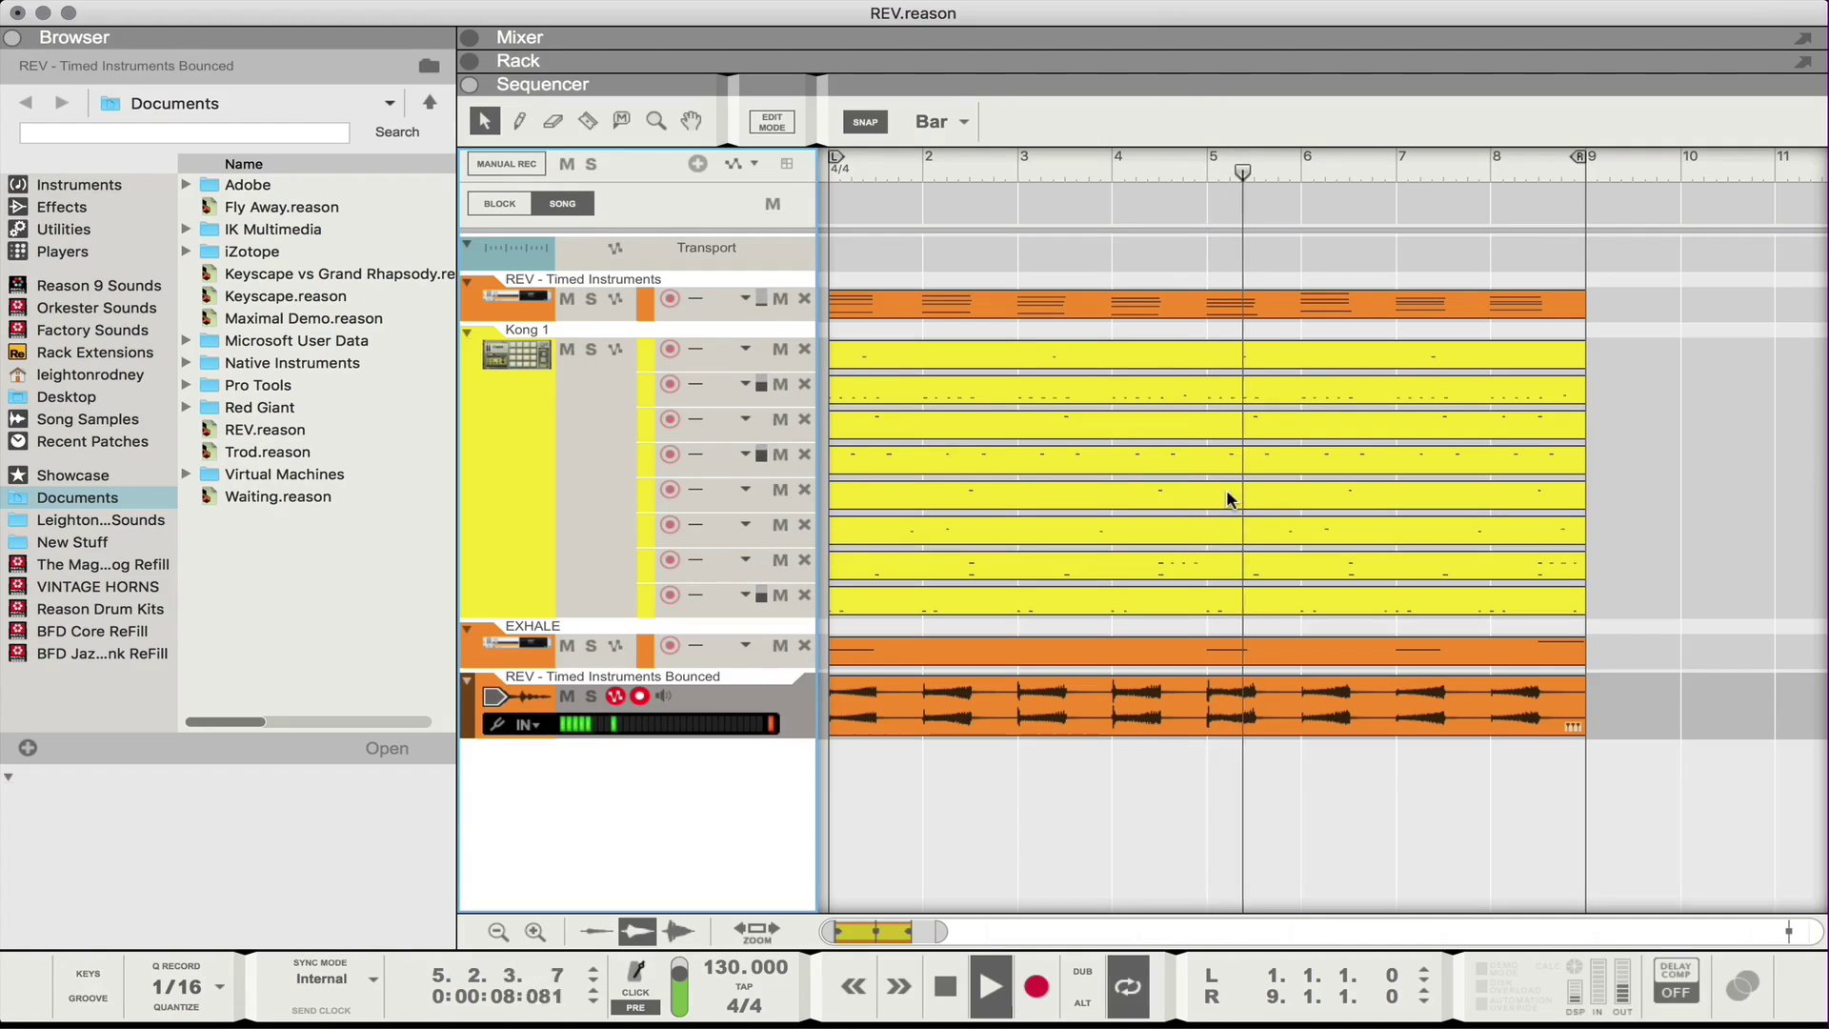
{"action": "key", "text": "space"}
{"action": "key", "text": "KP_0"}
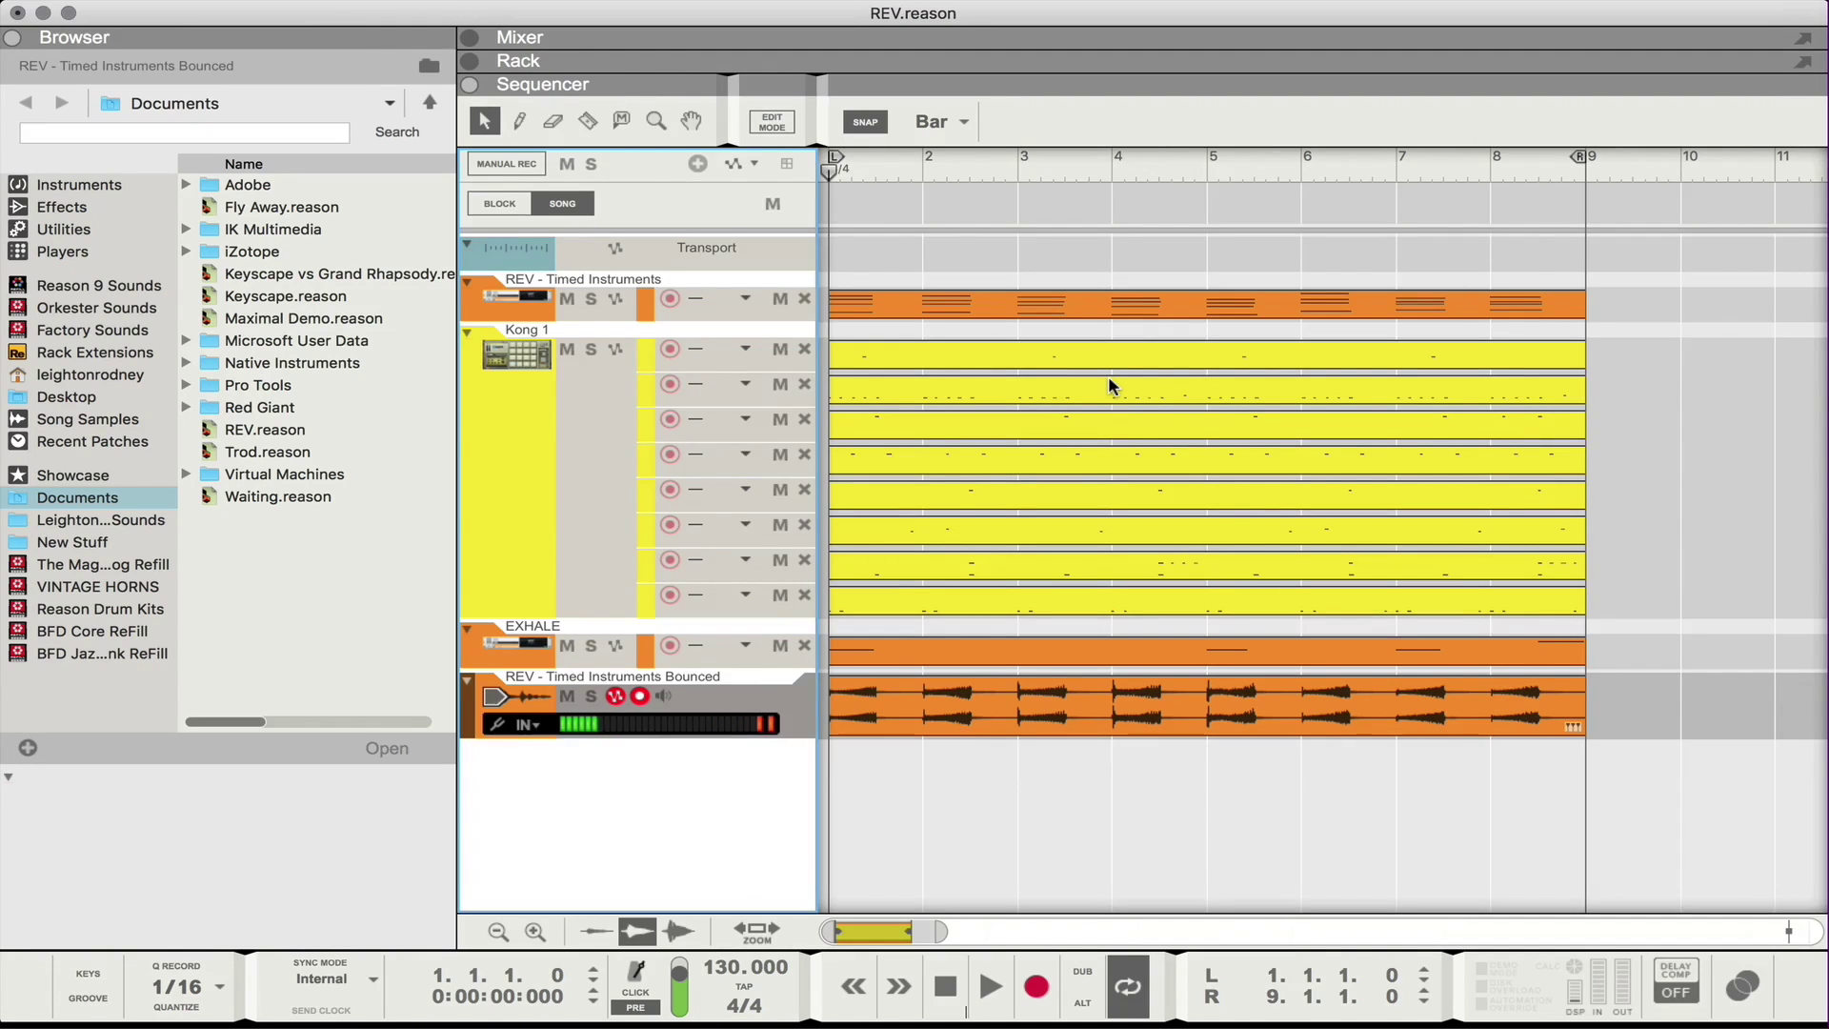
Unfold the bounced audio track in the rack and show its insert FX section
{"action": "key", "text": "F6"}
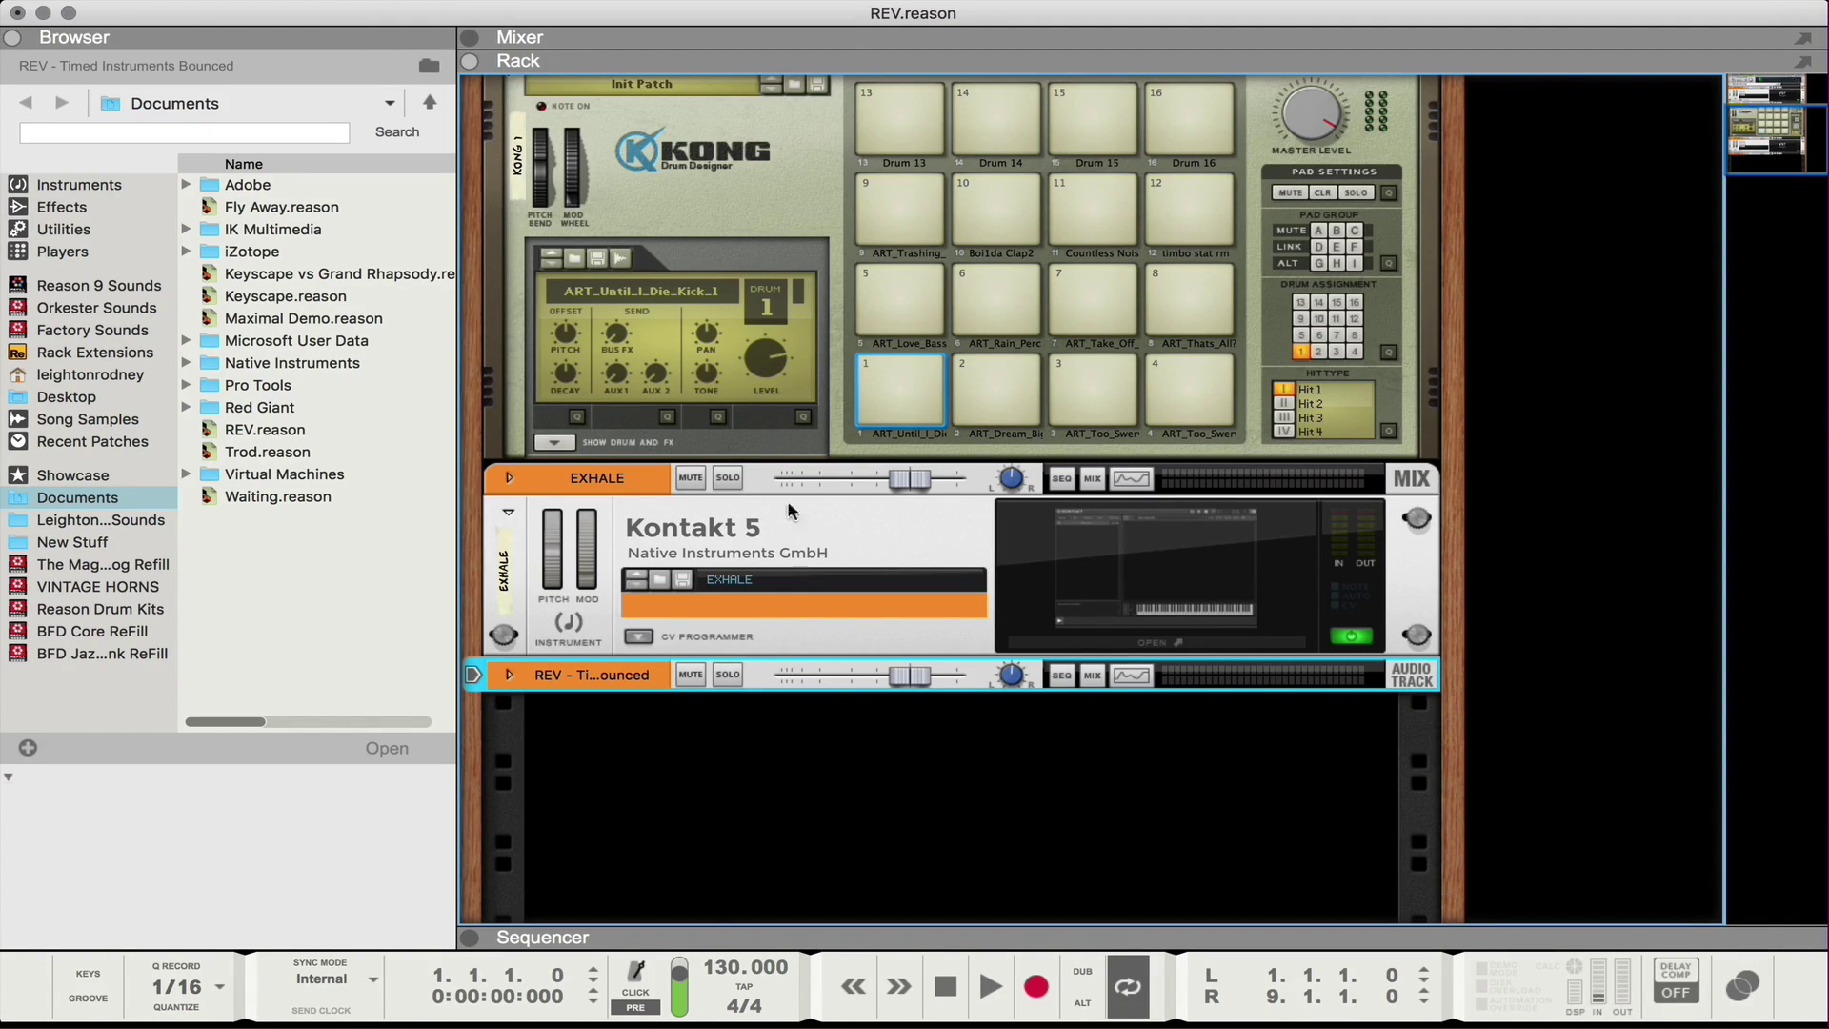
{"action": "left_click", "coordinate": [509, 675]}
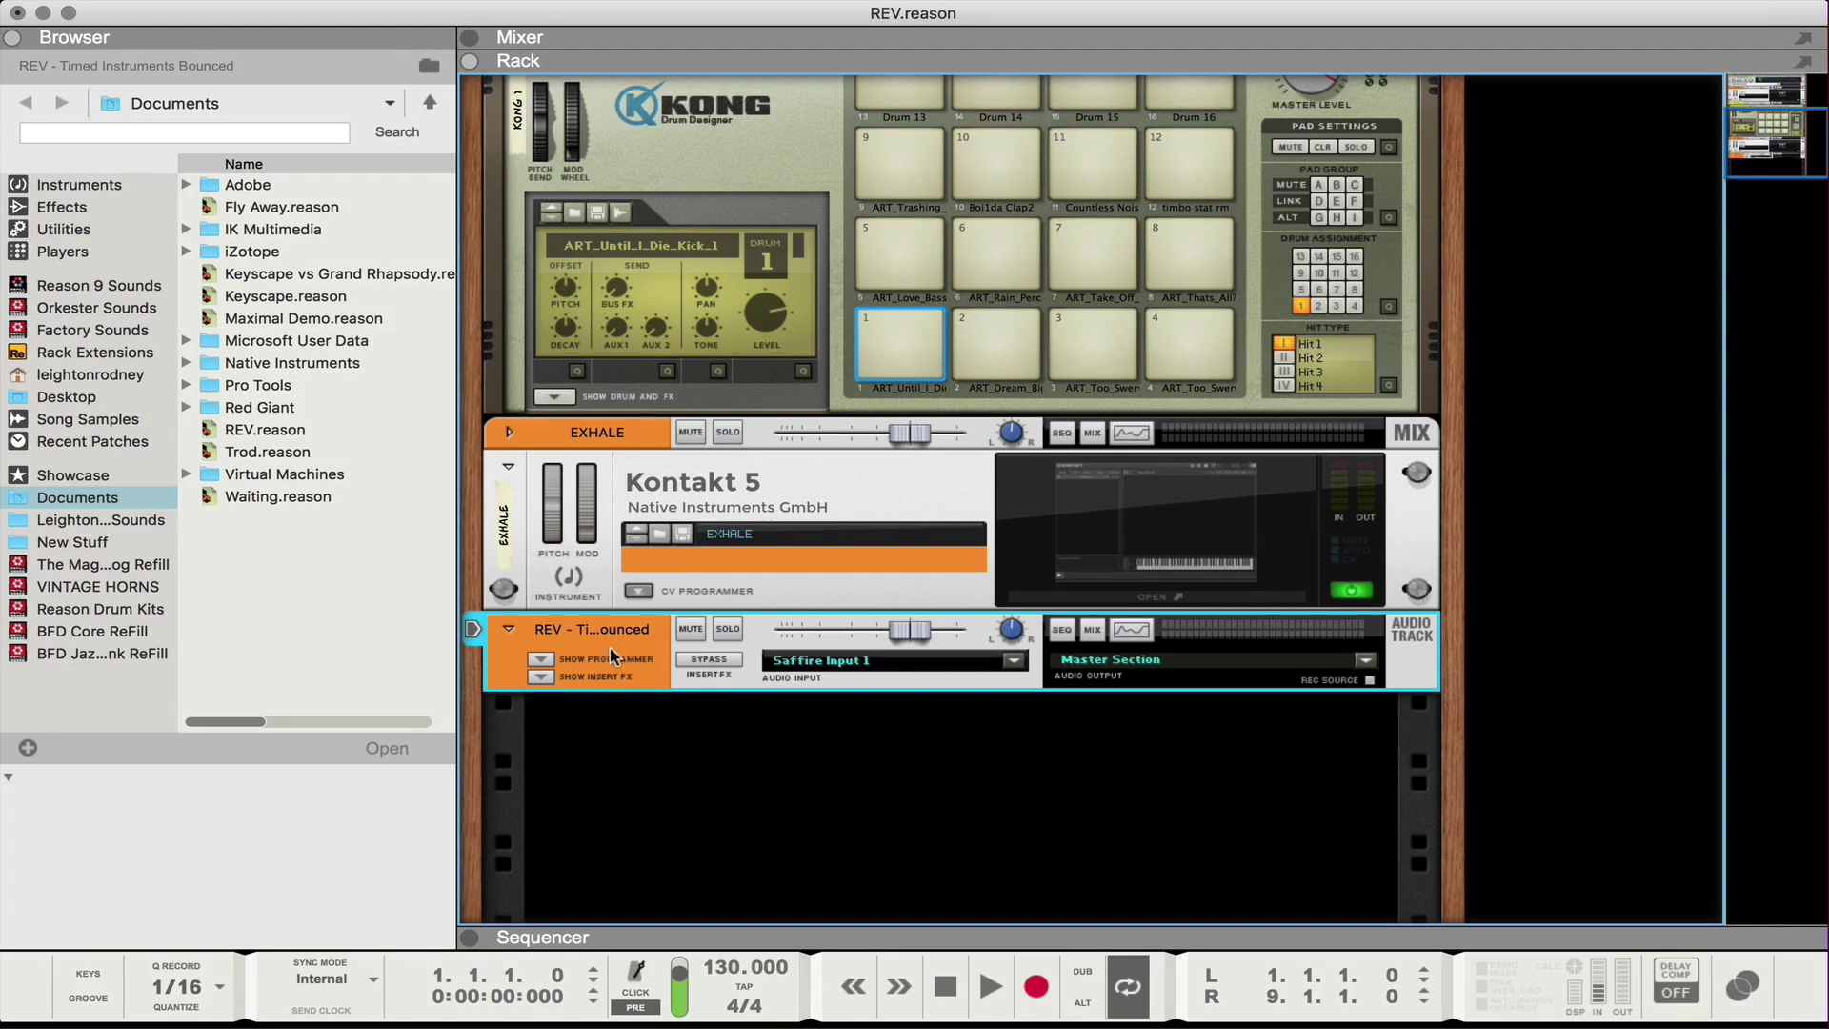
{"action": "left_click", "coordinate": [541, 678]}
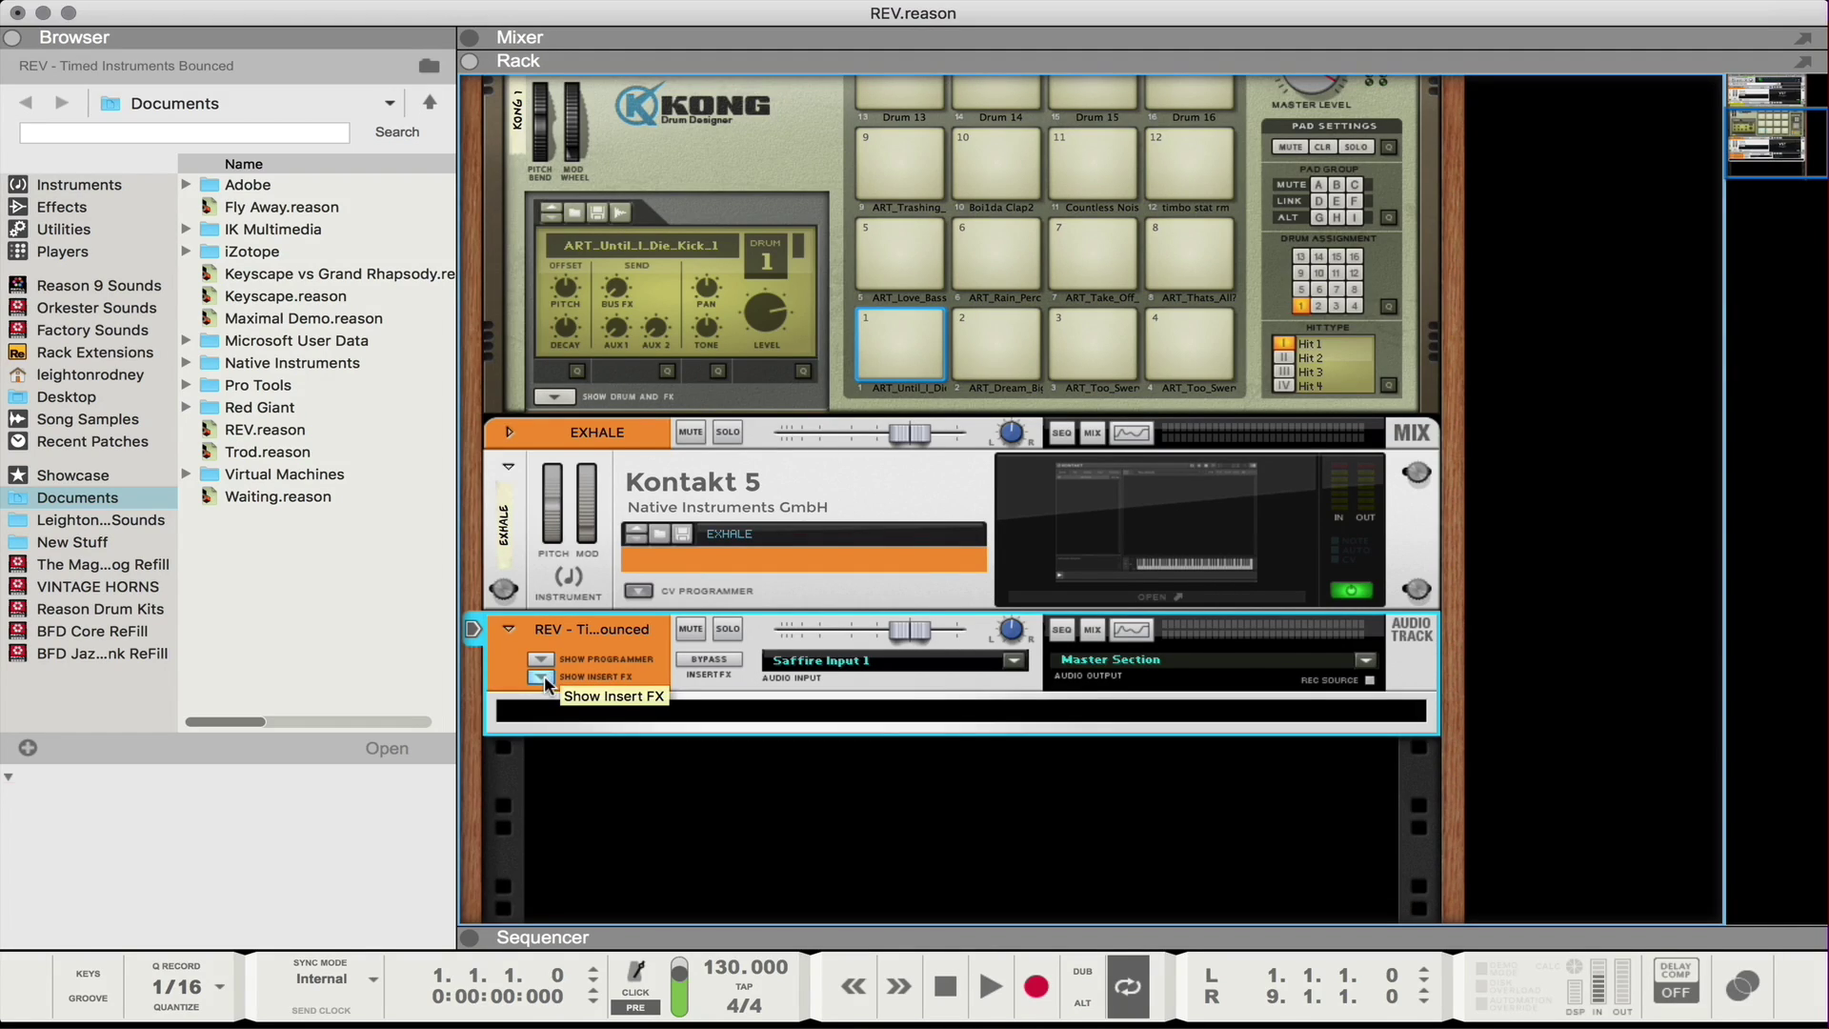
Search the effects for "glitch" and add the Glitch Effect to the bounced track's insert FX section
{"action": "left_click", "coordinate": [69, 217]}
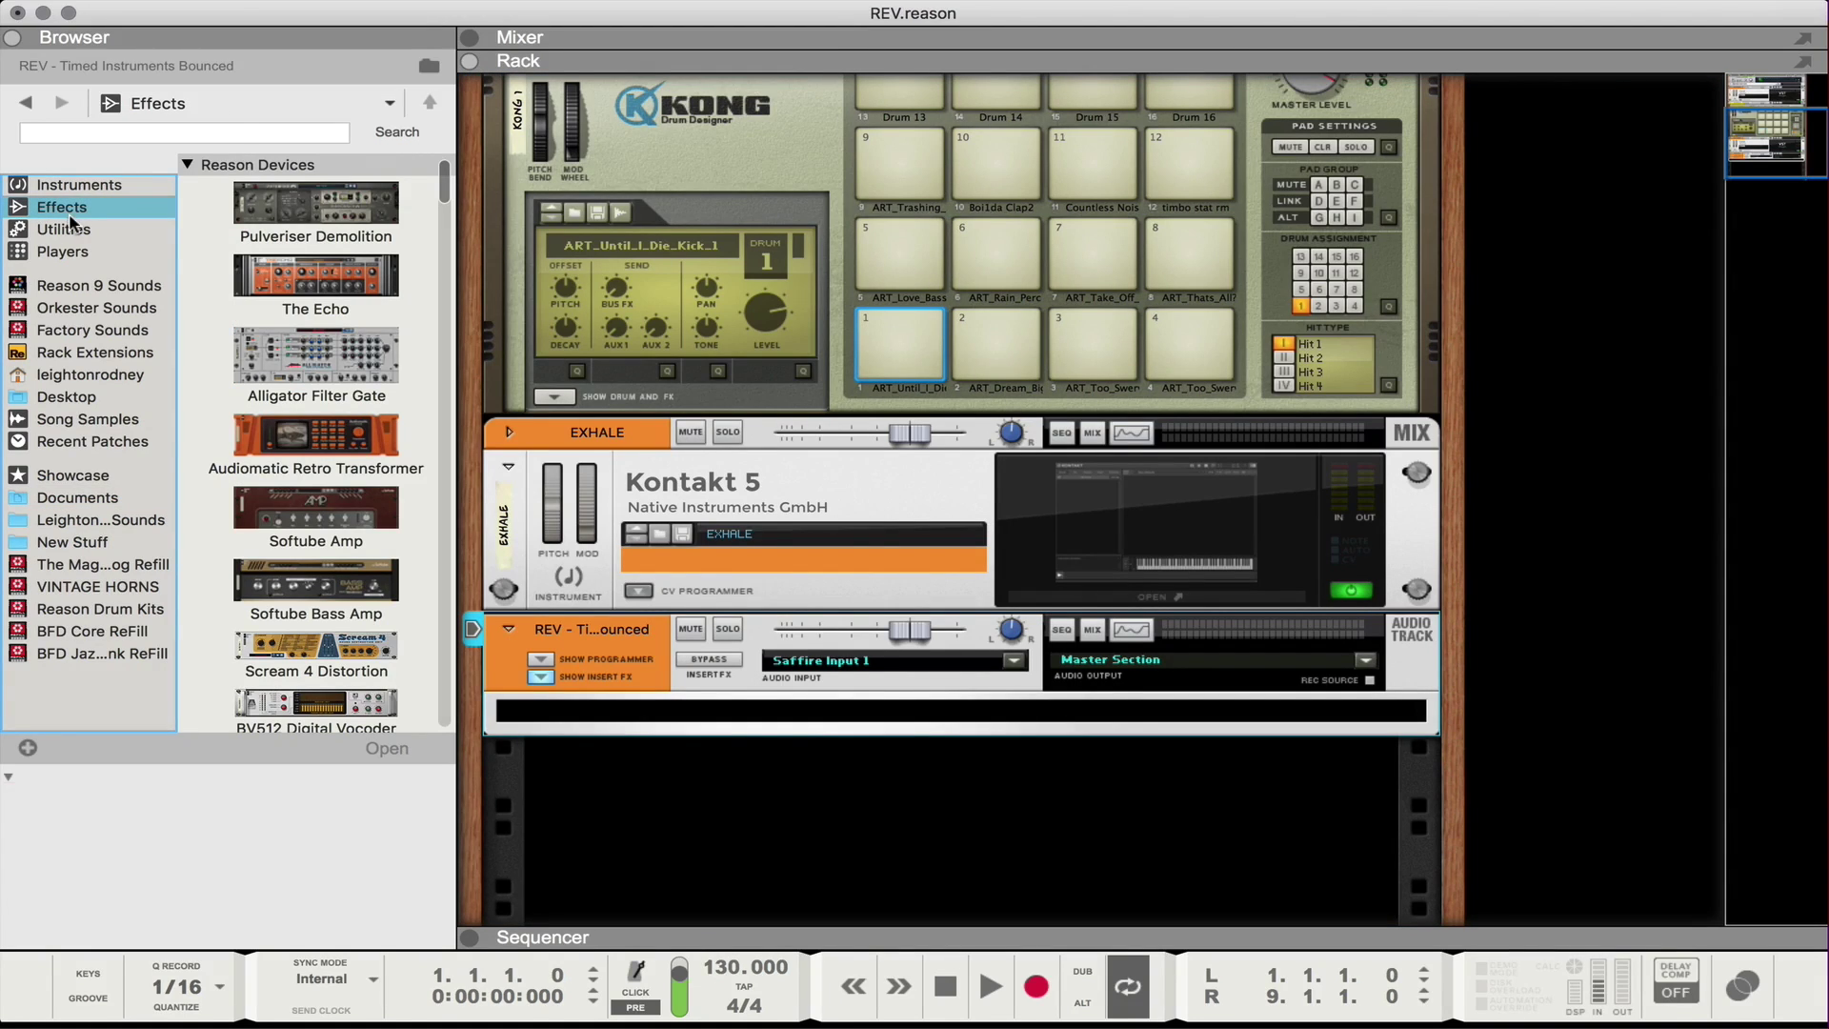
{"action": "left_click", "coordinate": [229, 134]}
{"action": "type", "text": "g"}
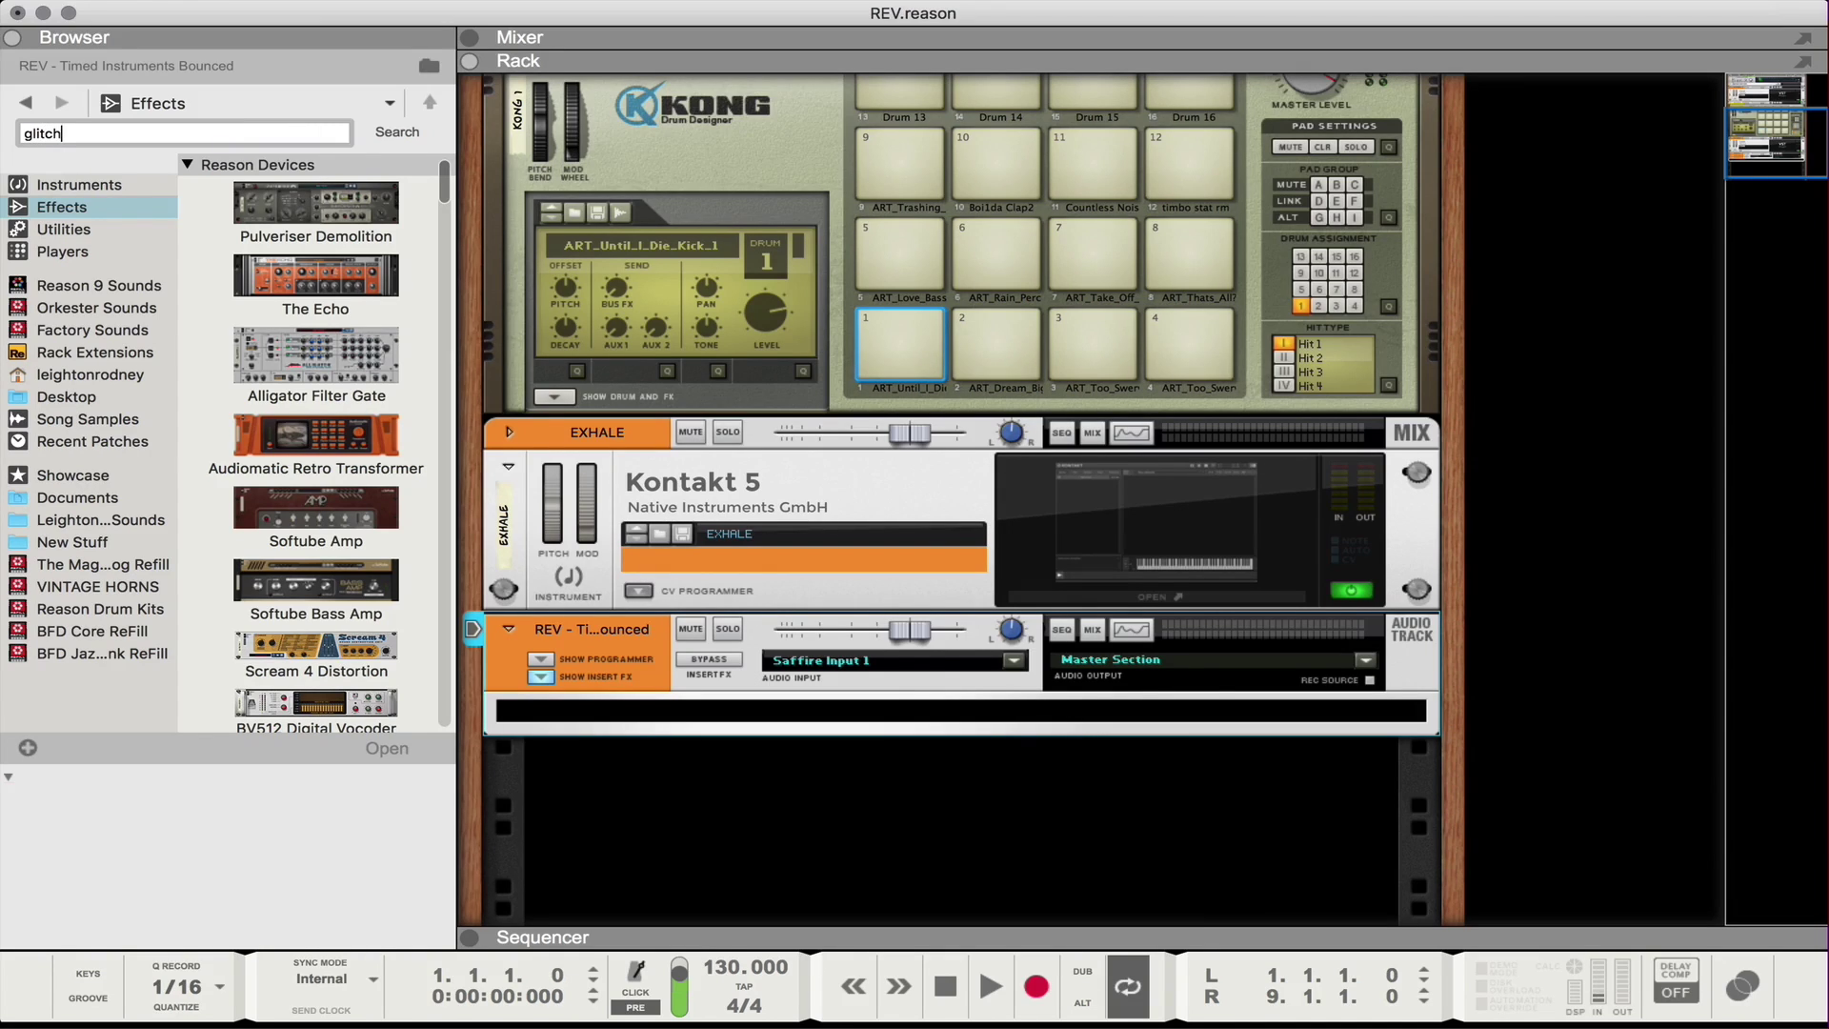
{"action": "type", "text": "litch"}
{"action": "left_click", "coordinate": [397, 132]}
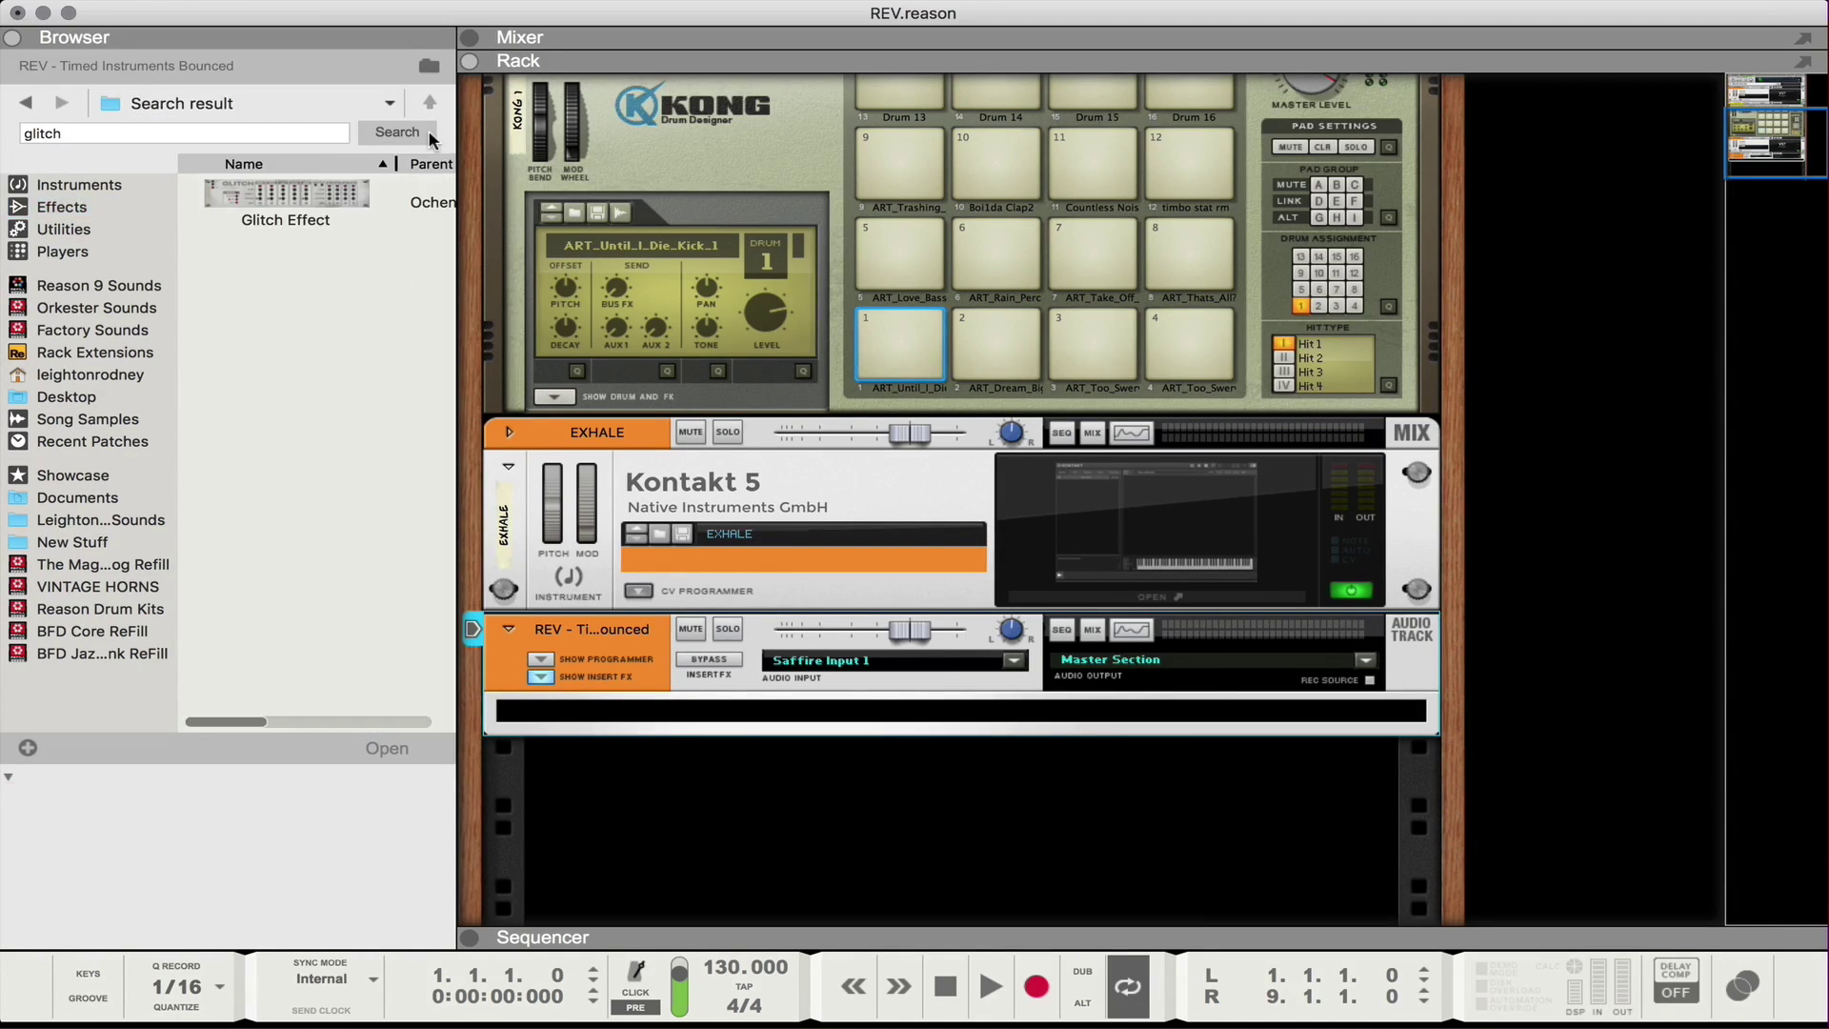
{"action": "left_click", "coordinate": [202, 194]}
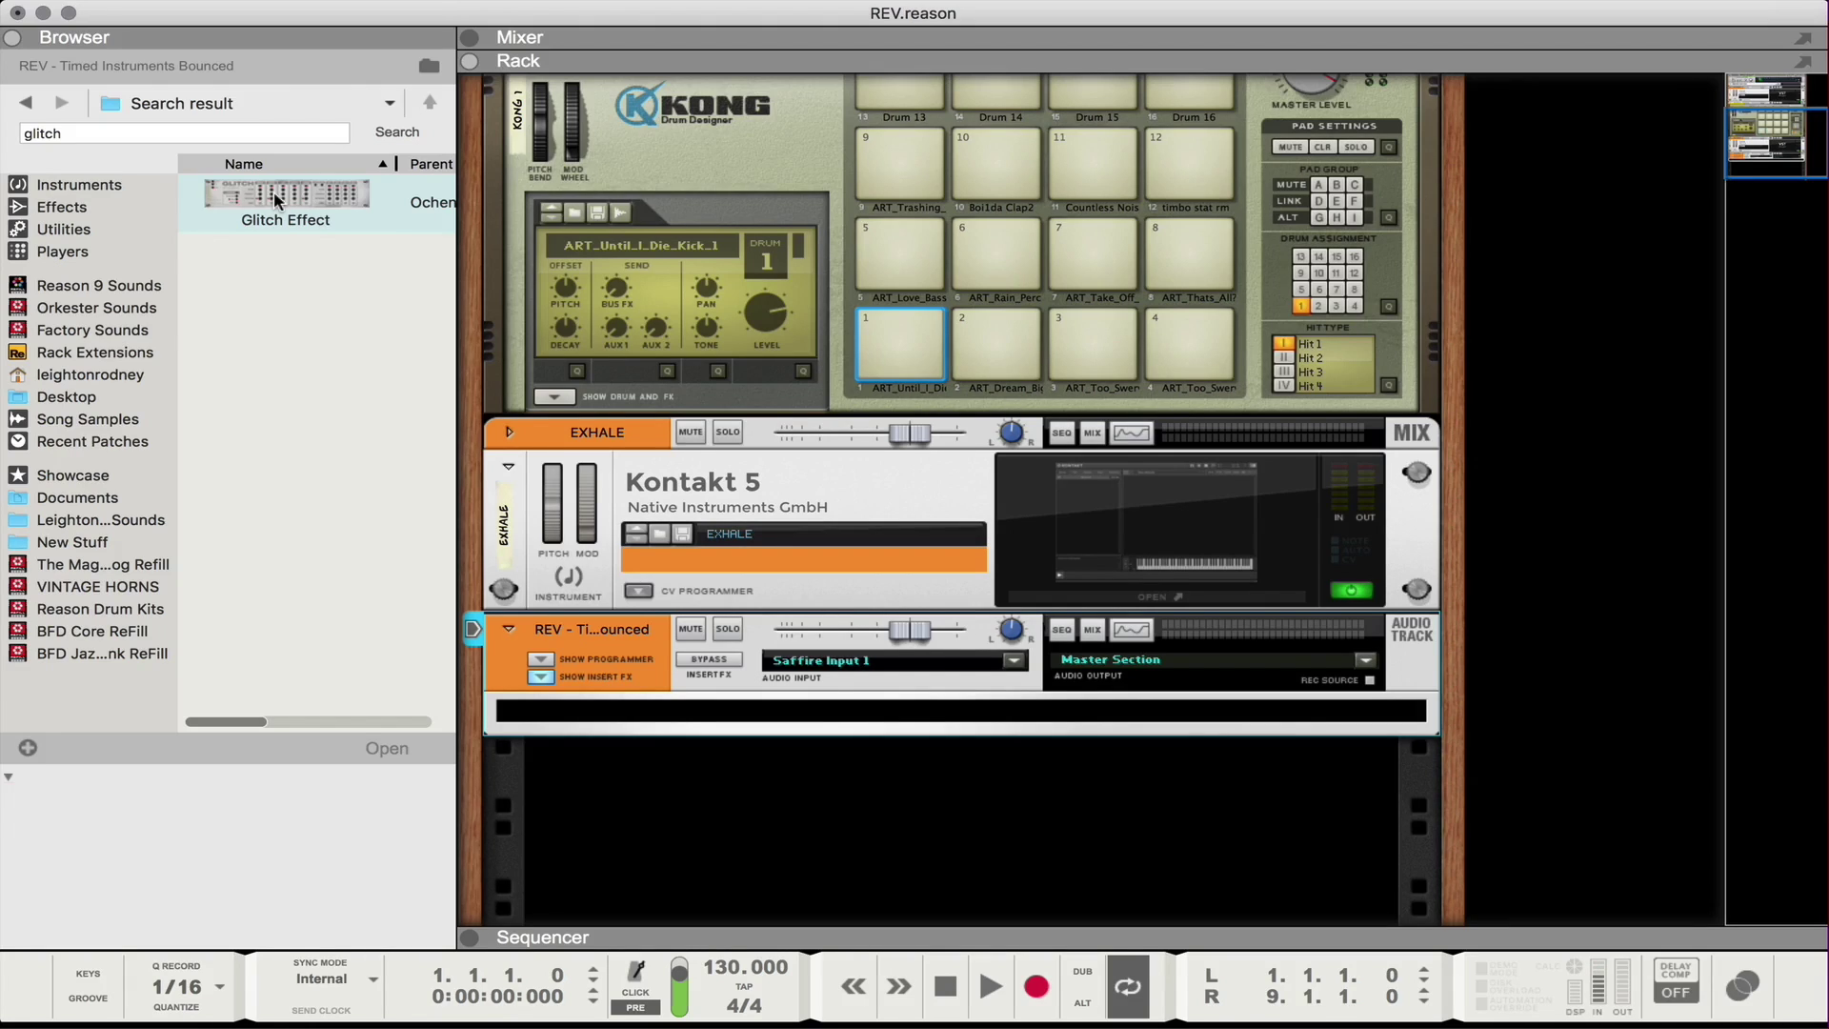
{"action": "mouse_move", "coordinate": [272, 190]}
{"action": "left_mouse_down"}
{"action": "mouse_move", "coordinate": [886, 752]}
{"action": "mouse_move", "coordinate": [872, 721]}
{"action": "left_mouse_up"}
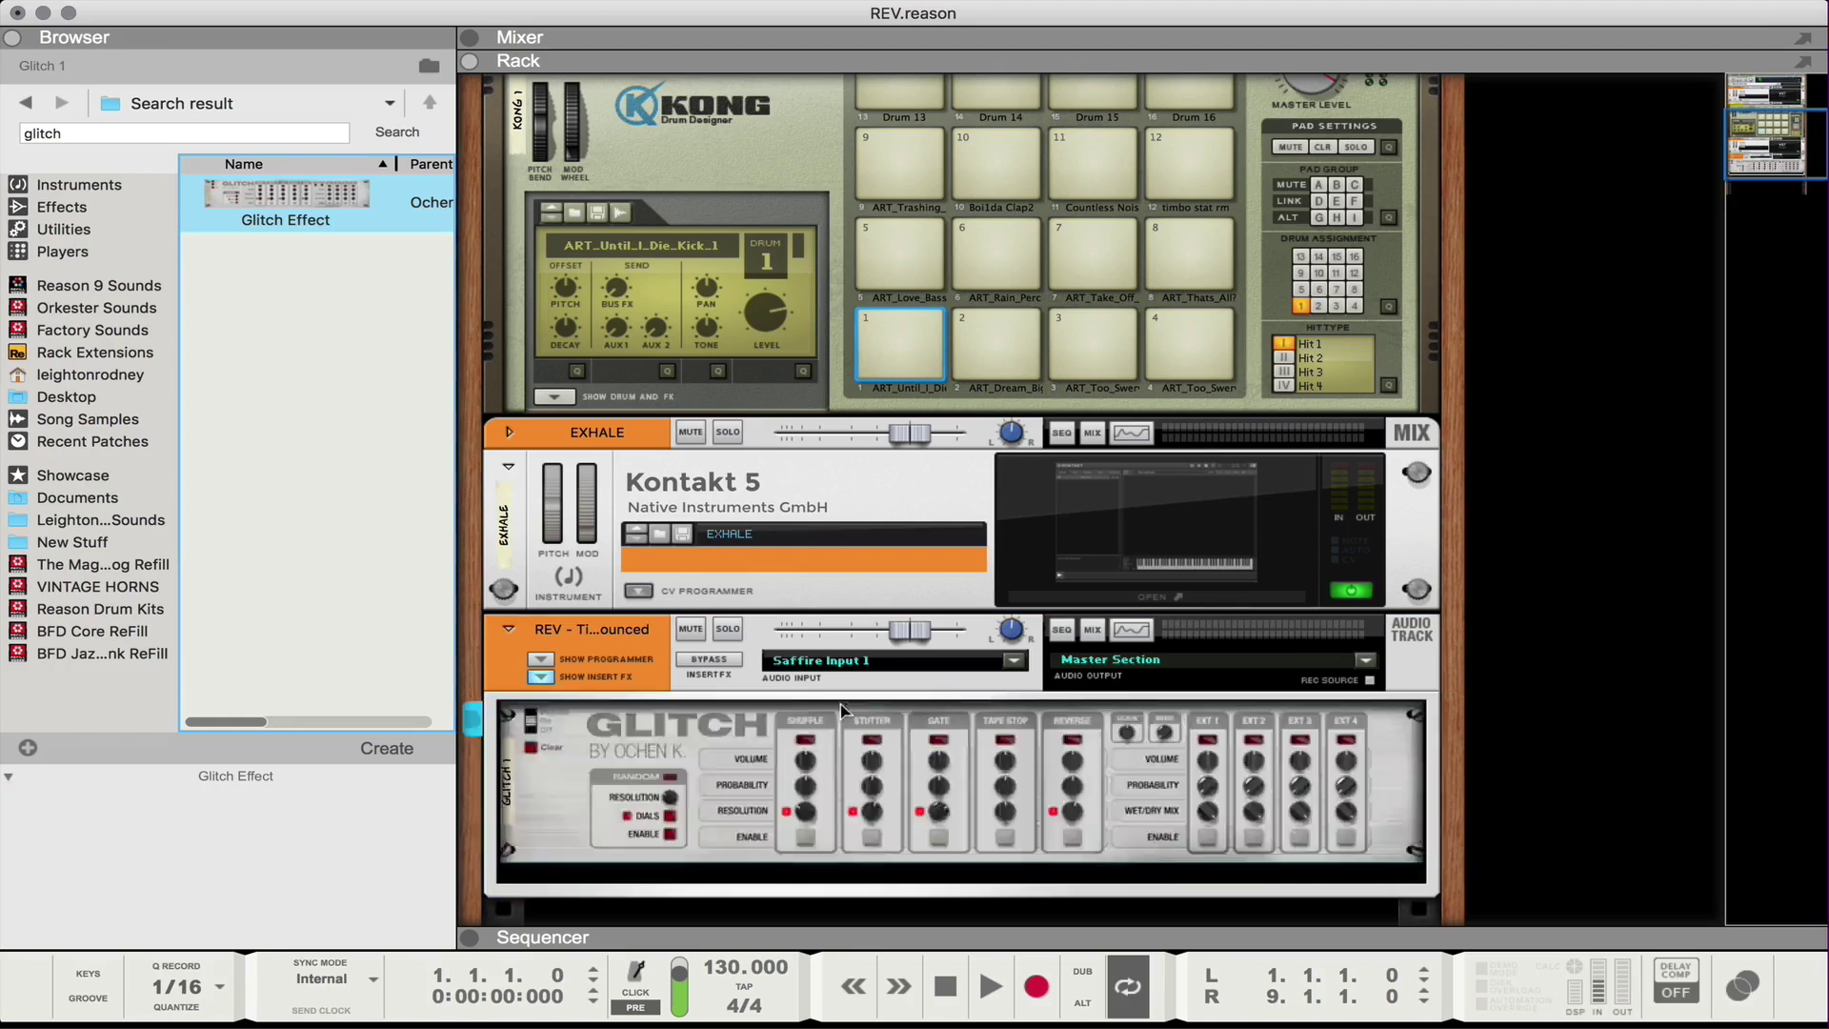
Enable Glitch's Shuffle effect while the loop plays and try out its resolution control
{"action": "scroll", "coordinate": [664, 603], "scroll_direction": "down", "scroll_amount": 3}
{"action": "scroll", "coordinate": [664, 603], "scroll_direction": "down", "scroll_amount": 1}
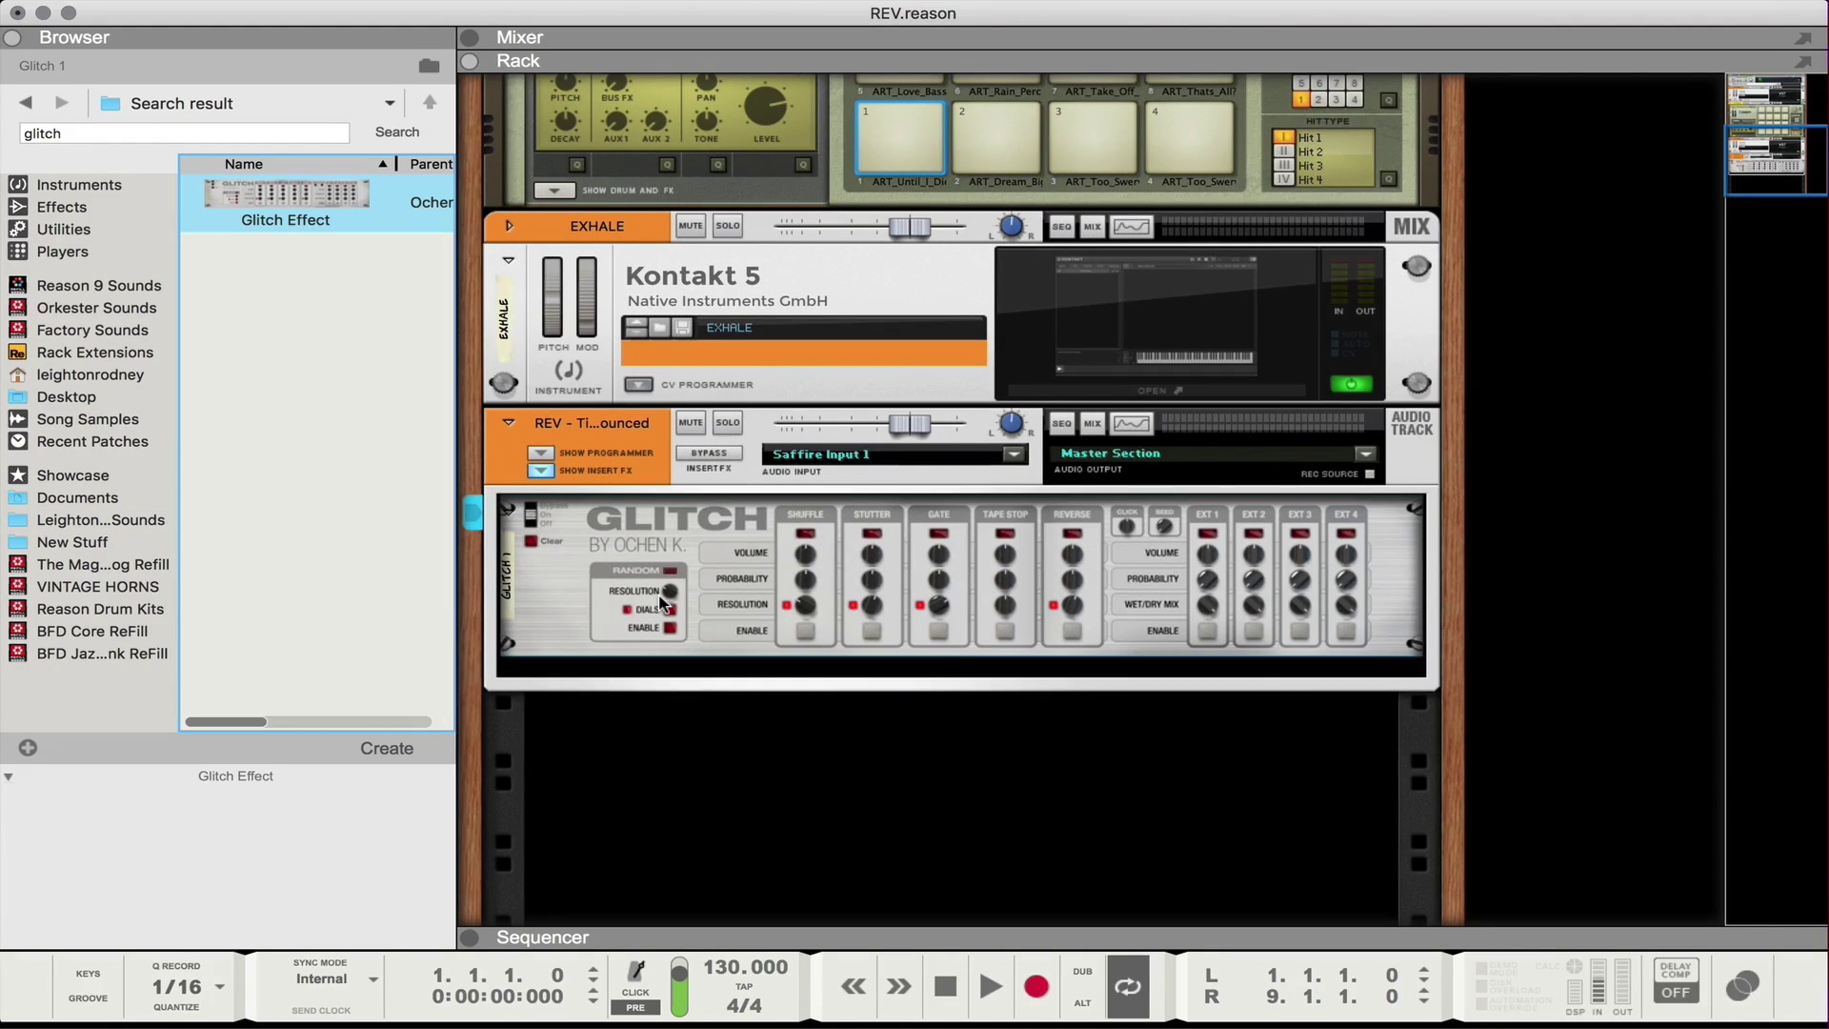
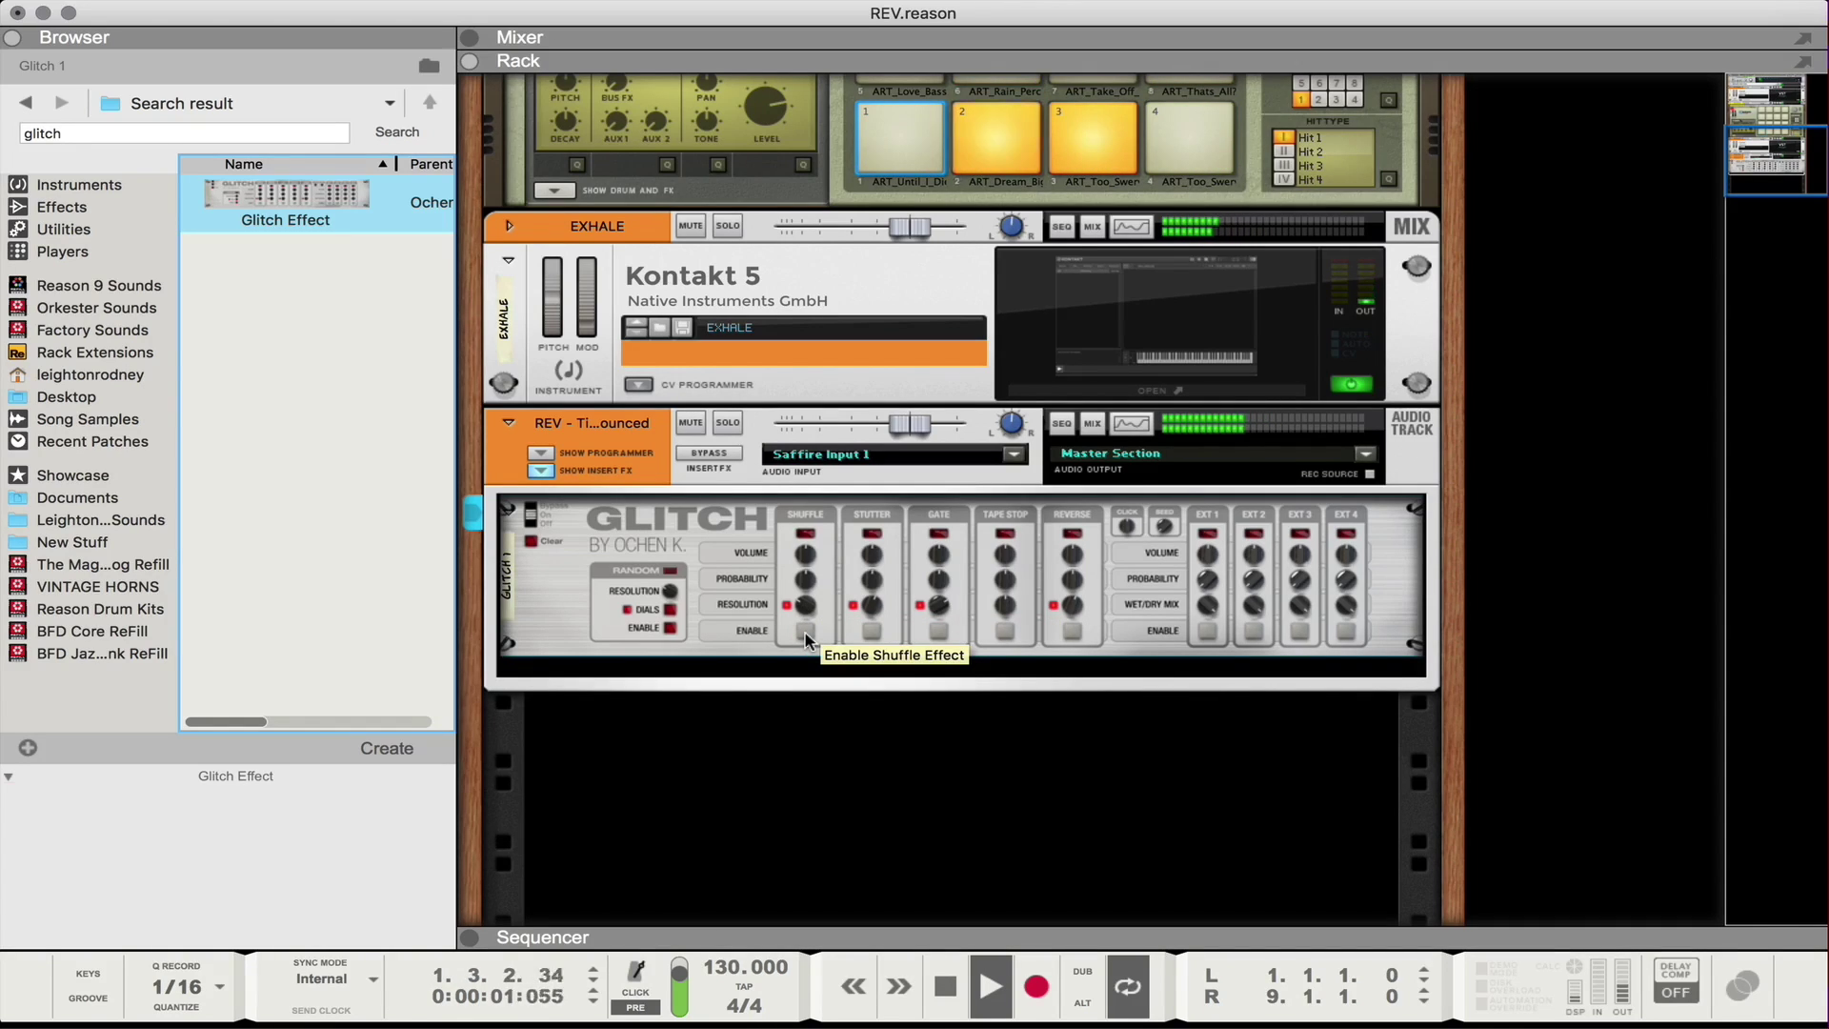
{"action": "left_click", "coordinate": [805, 633]}
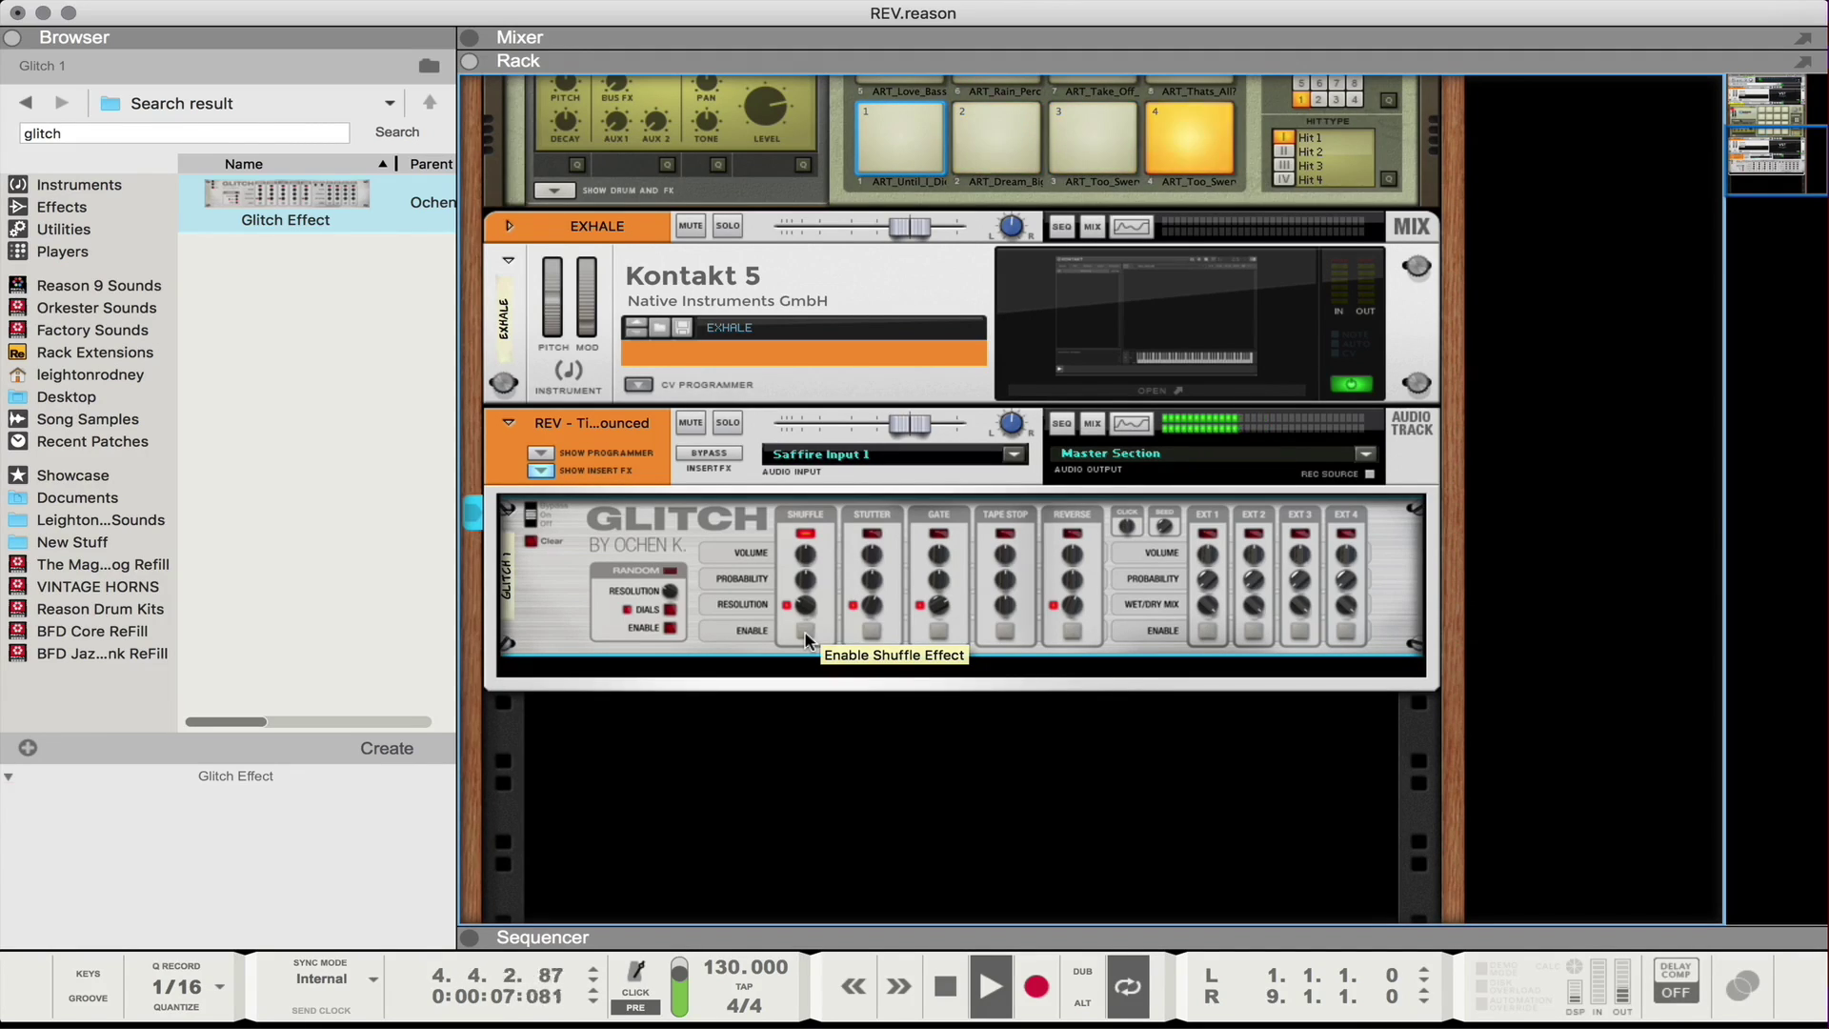
{"action": "left_click_drag", "start_coordinate": [806, 607], "coordinate": [811, 591]}
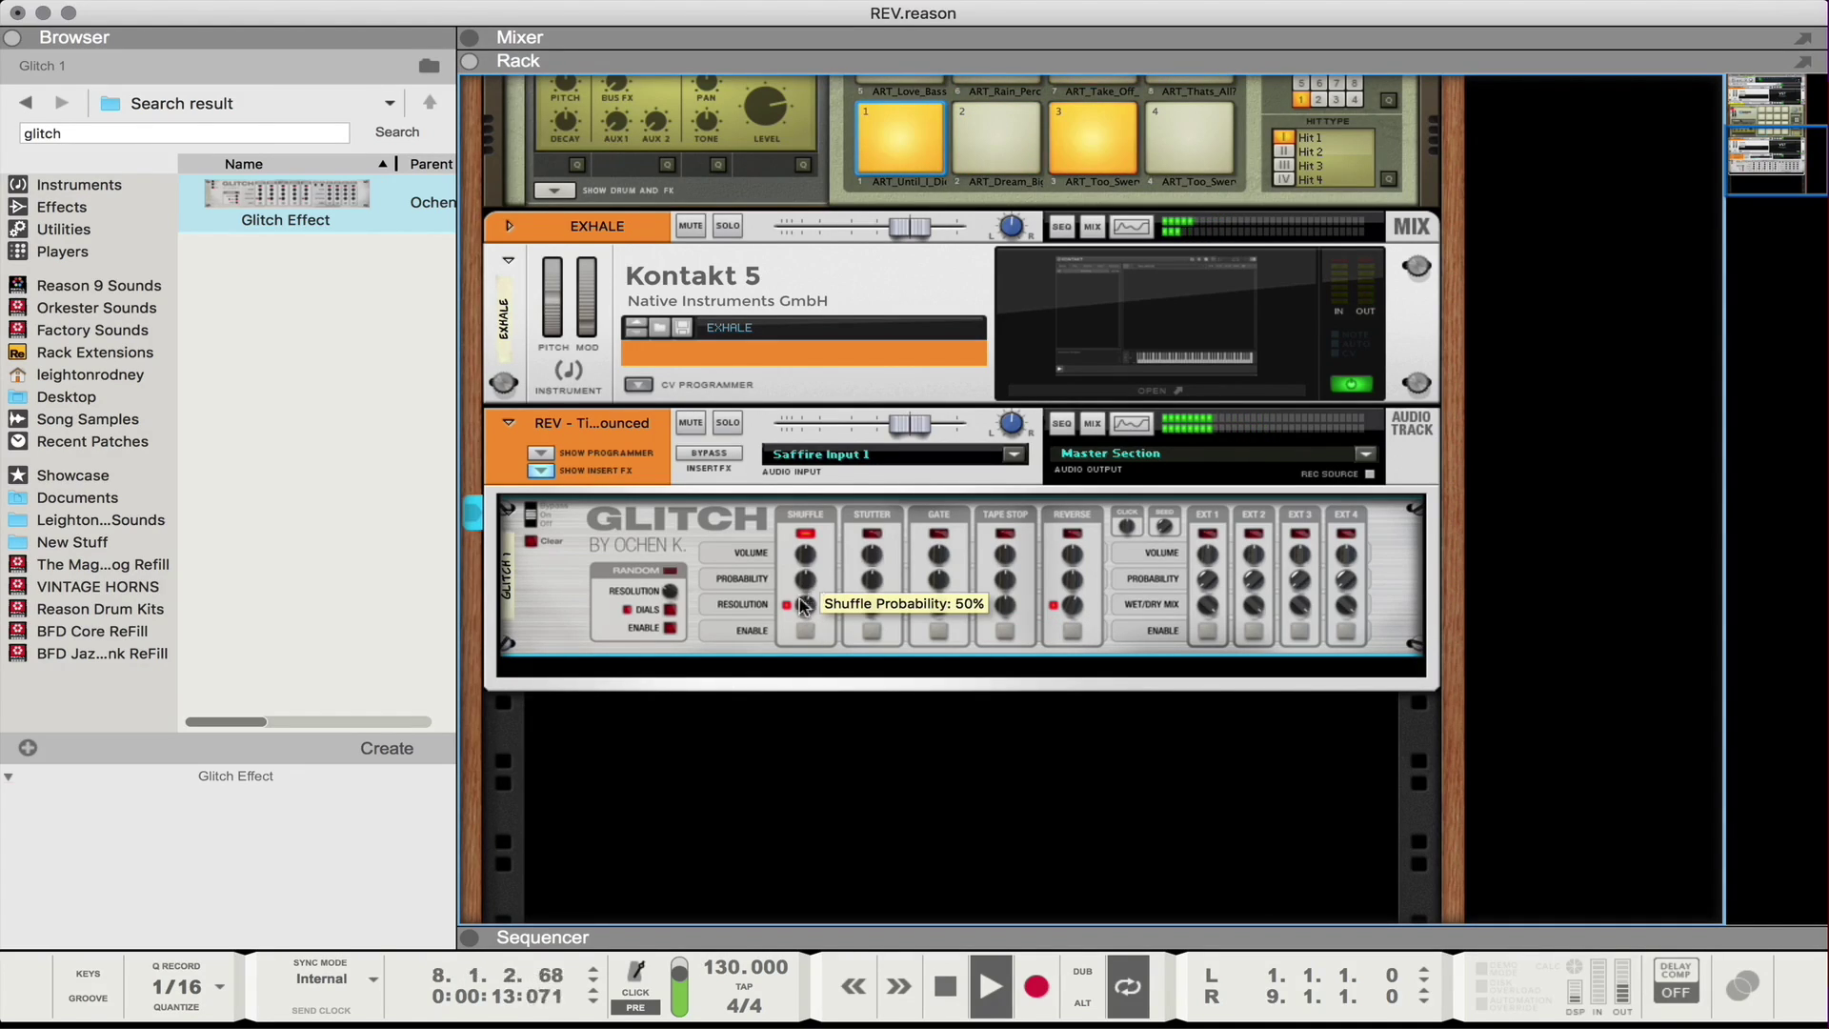
{"action": "left_click_drag", "start_coordinate": [806, 603], "coordinate": [808, 591]}
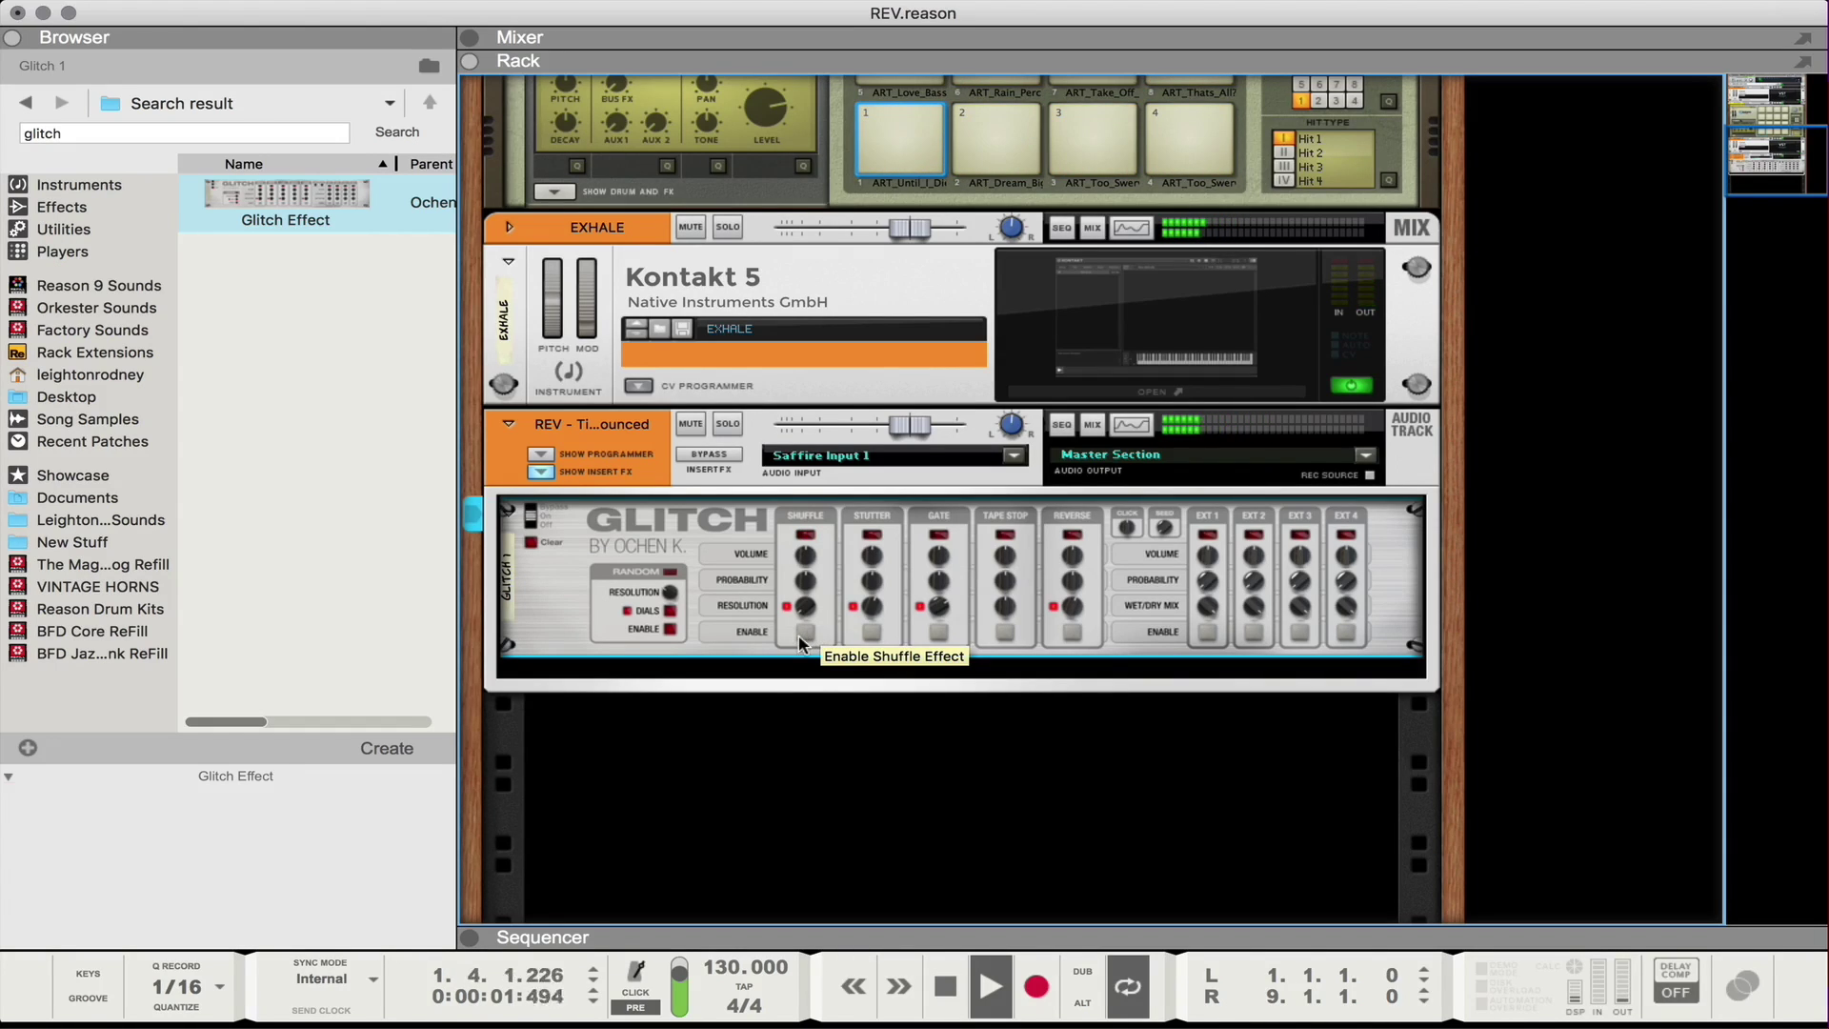
{"action": "scroll", "coordinate": [805, 640], "scroll_direction": "up", "scroll_amount": 1}
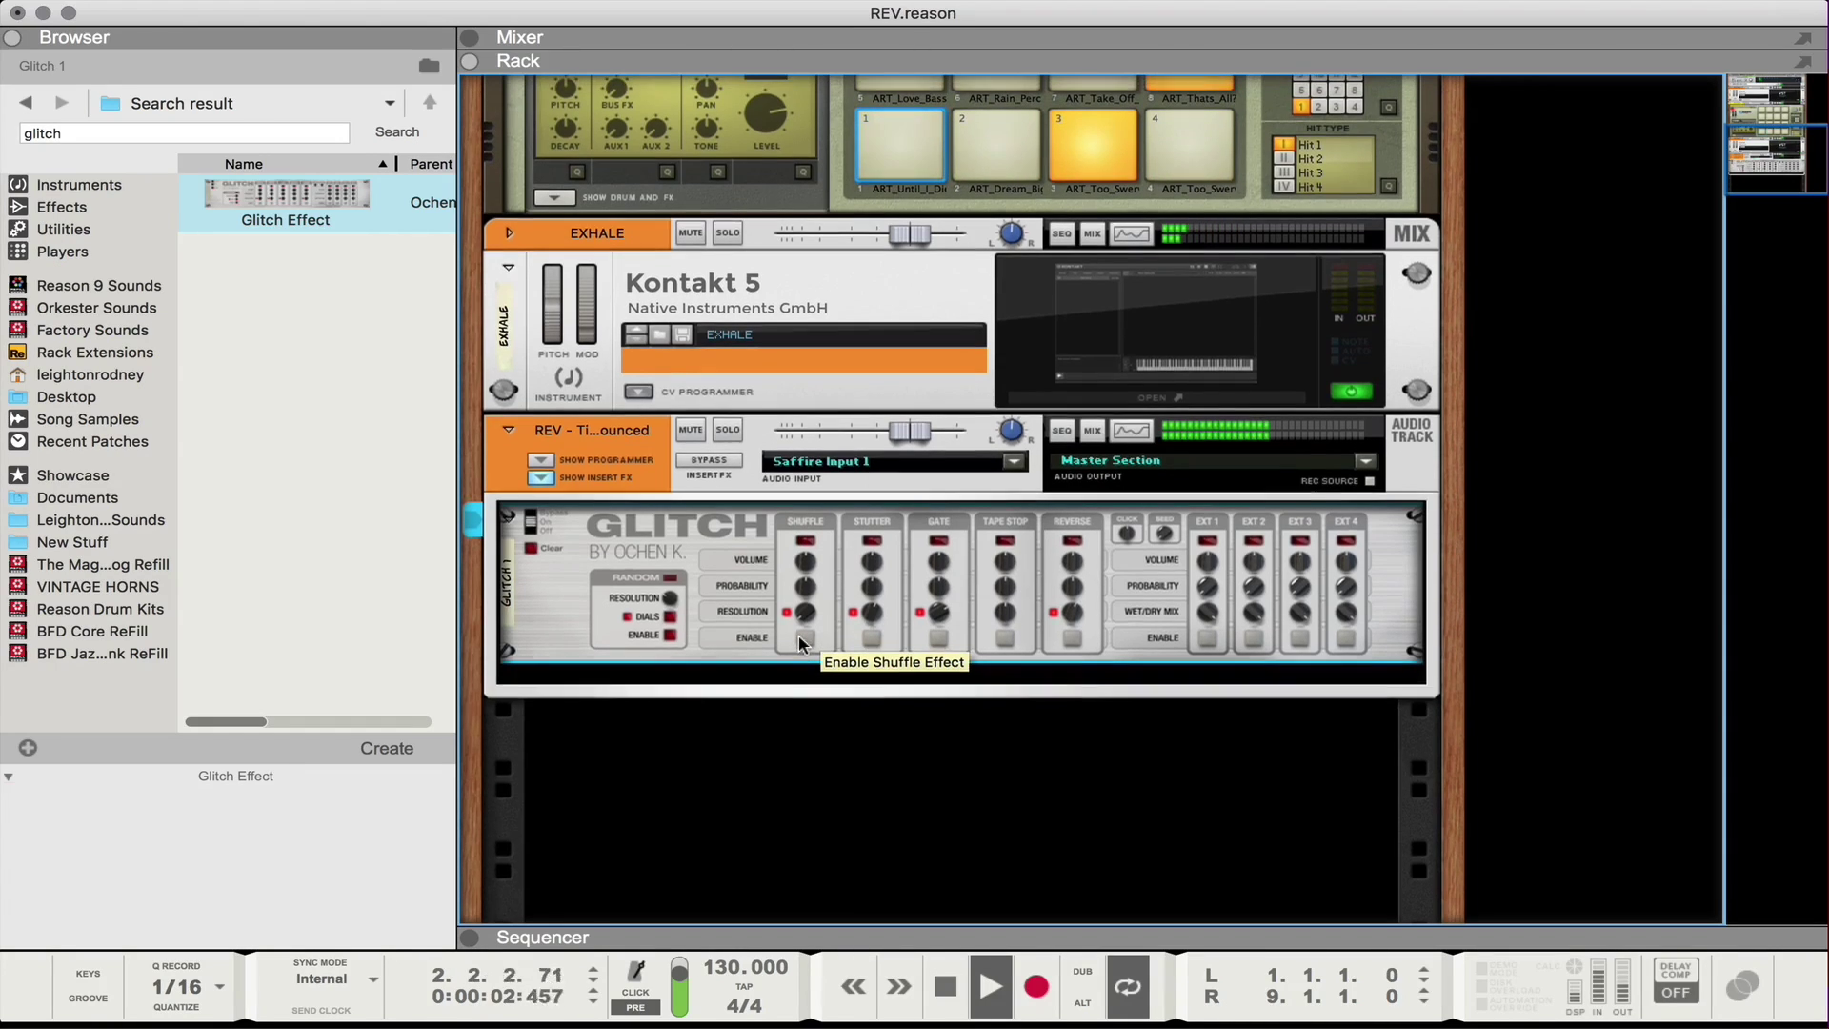
Try out Glitch's Stutter effect while the loop plays and adjust its resolution
{"action": "left_click", "coordinate": [874, 640]}
{"action": "left_click", "coordinate": [874, 636]}
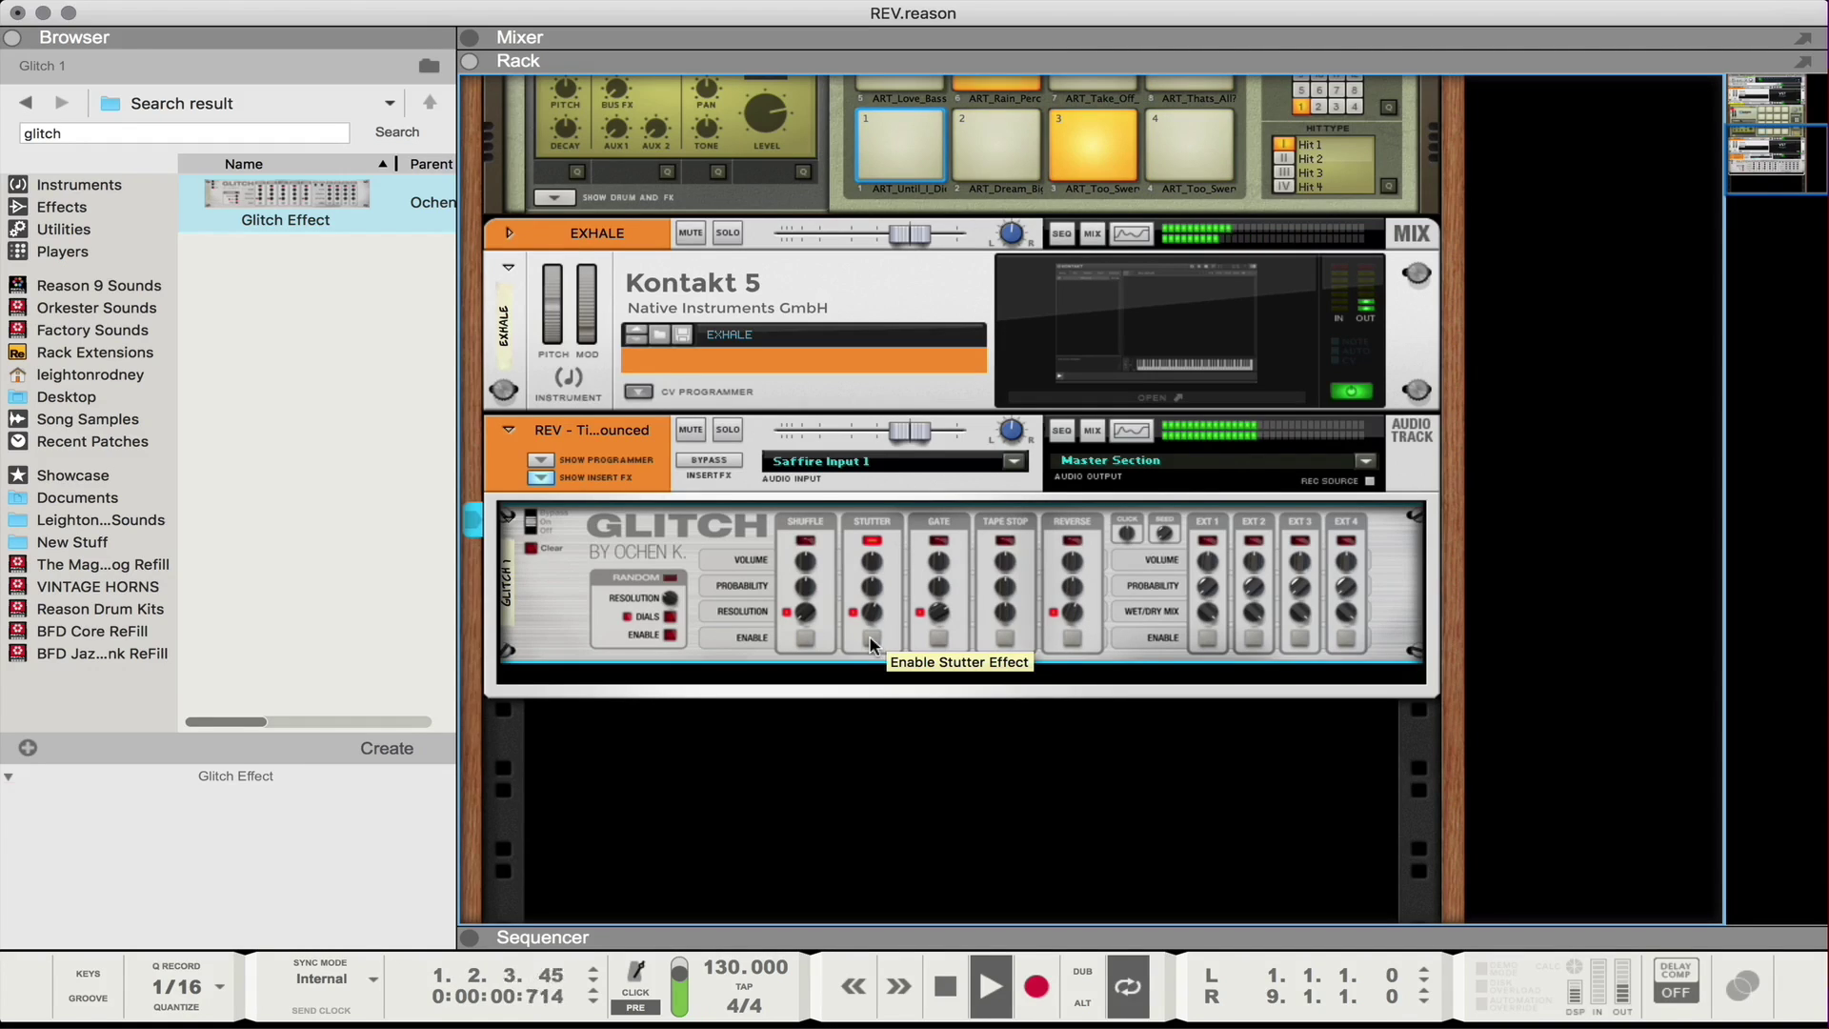
{"action": "left_click_drag", "start_coordinate": [872, 614], "coordinate": [871, 637]}
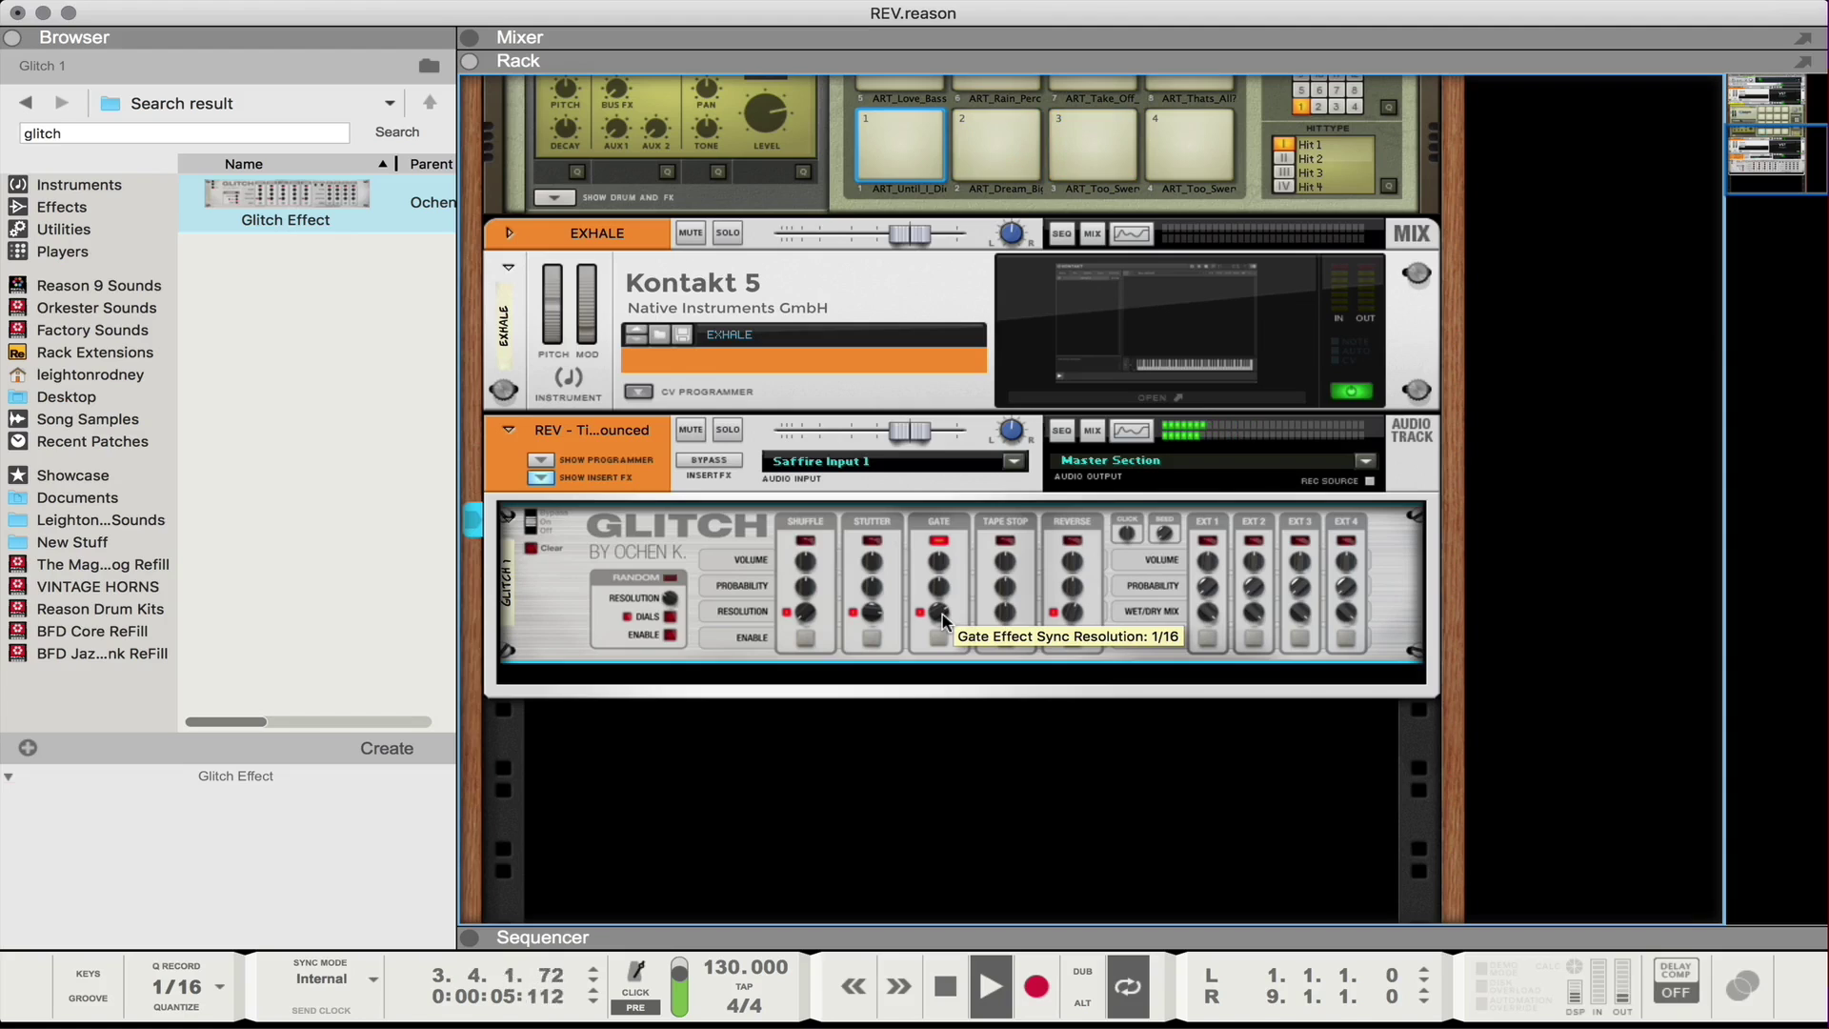
Audition Glitch's Gate, Tape Stop and Reverse effects in turn while the loop plays
{"action": "scroll", "coordinate": [981, 534], "scroll_direction": "up", "scroll_amount": 1}
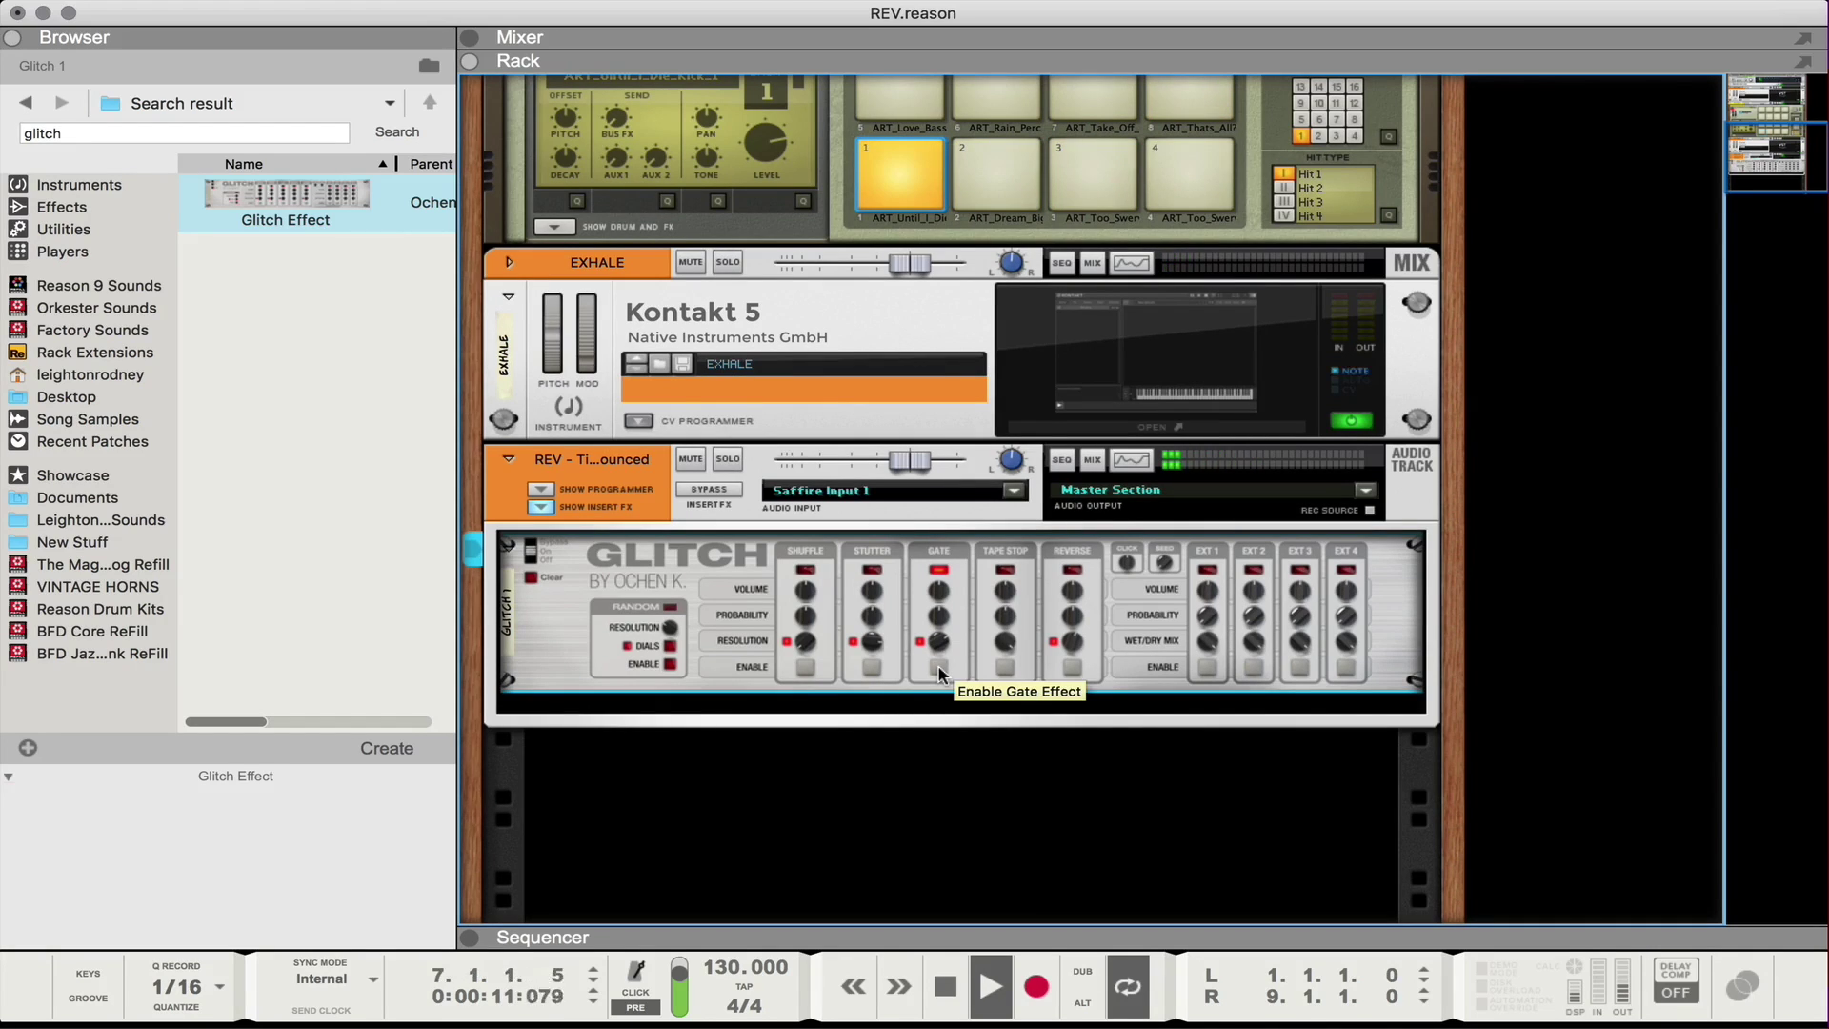
{"action": "scroll", "coordinate": [939, 670], "scroll_direction": "down", "scroll_amount": 1}
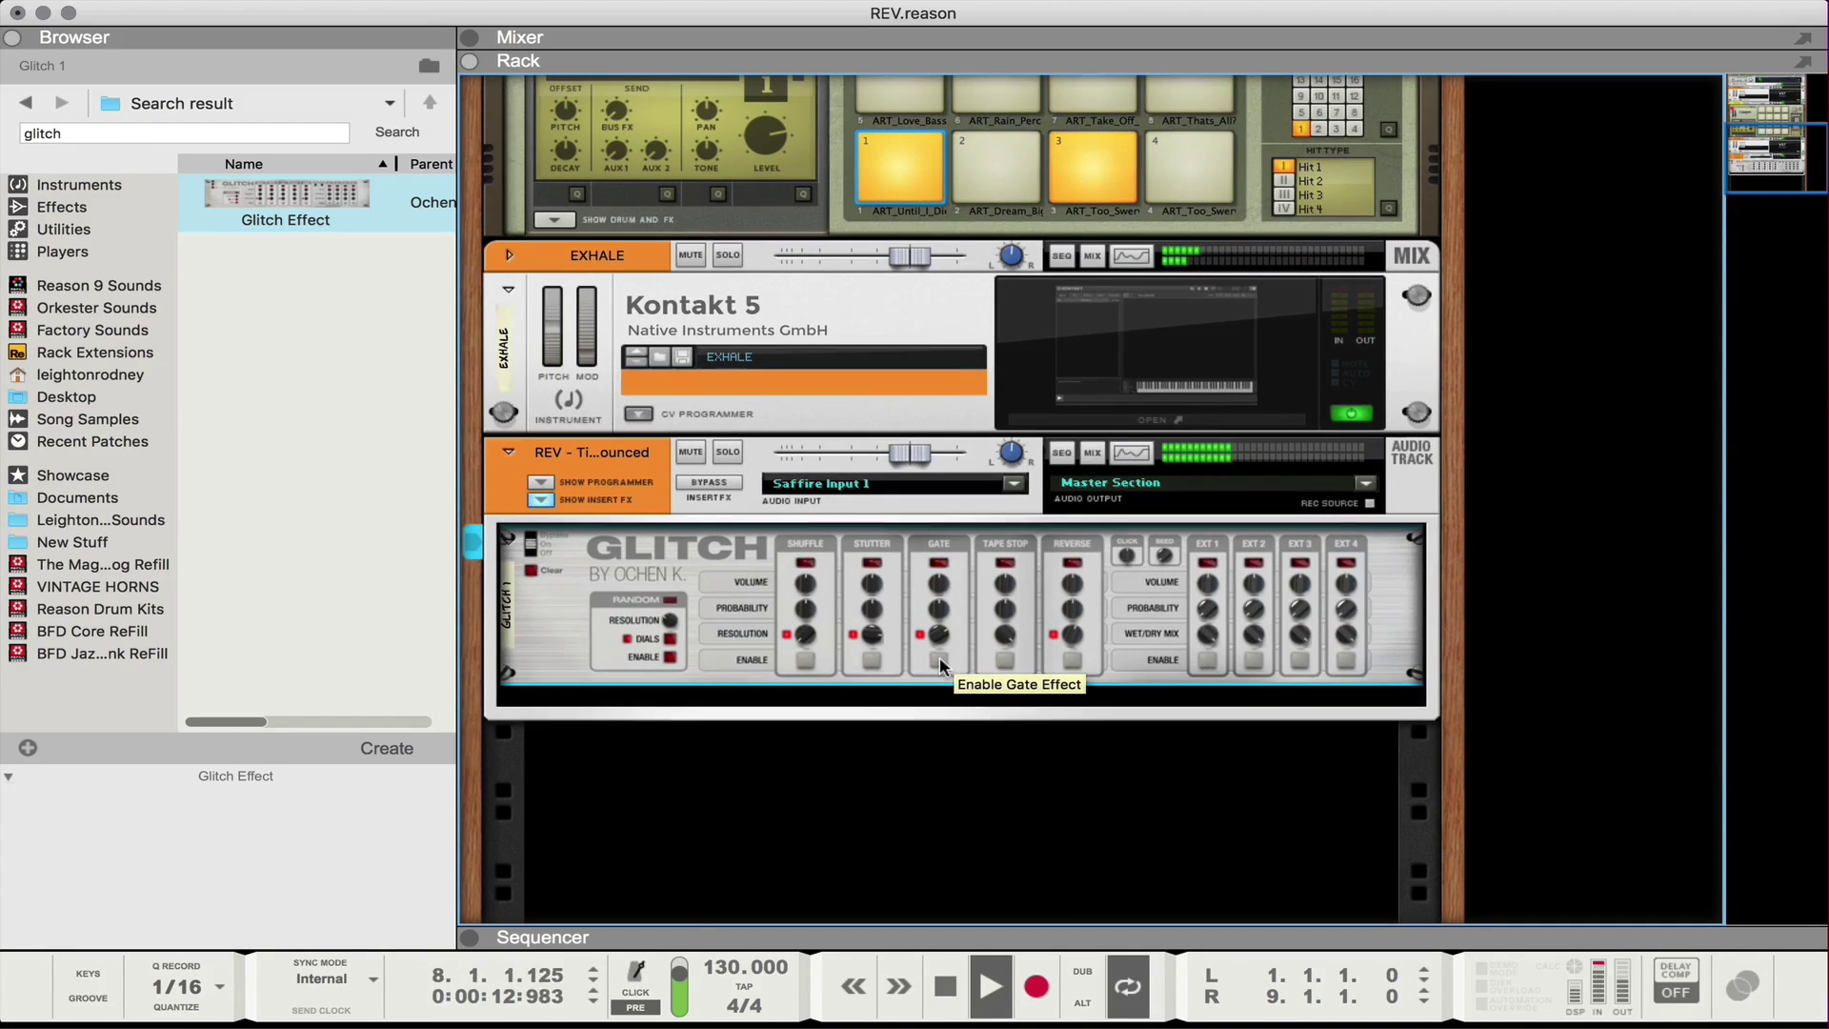
{"action": "scroll", "coordinate": [939, 667], "scroll_direction": "down", "scroll_amount": 2}
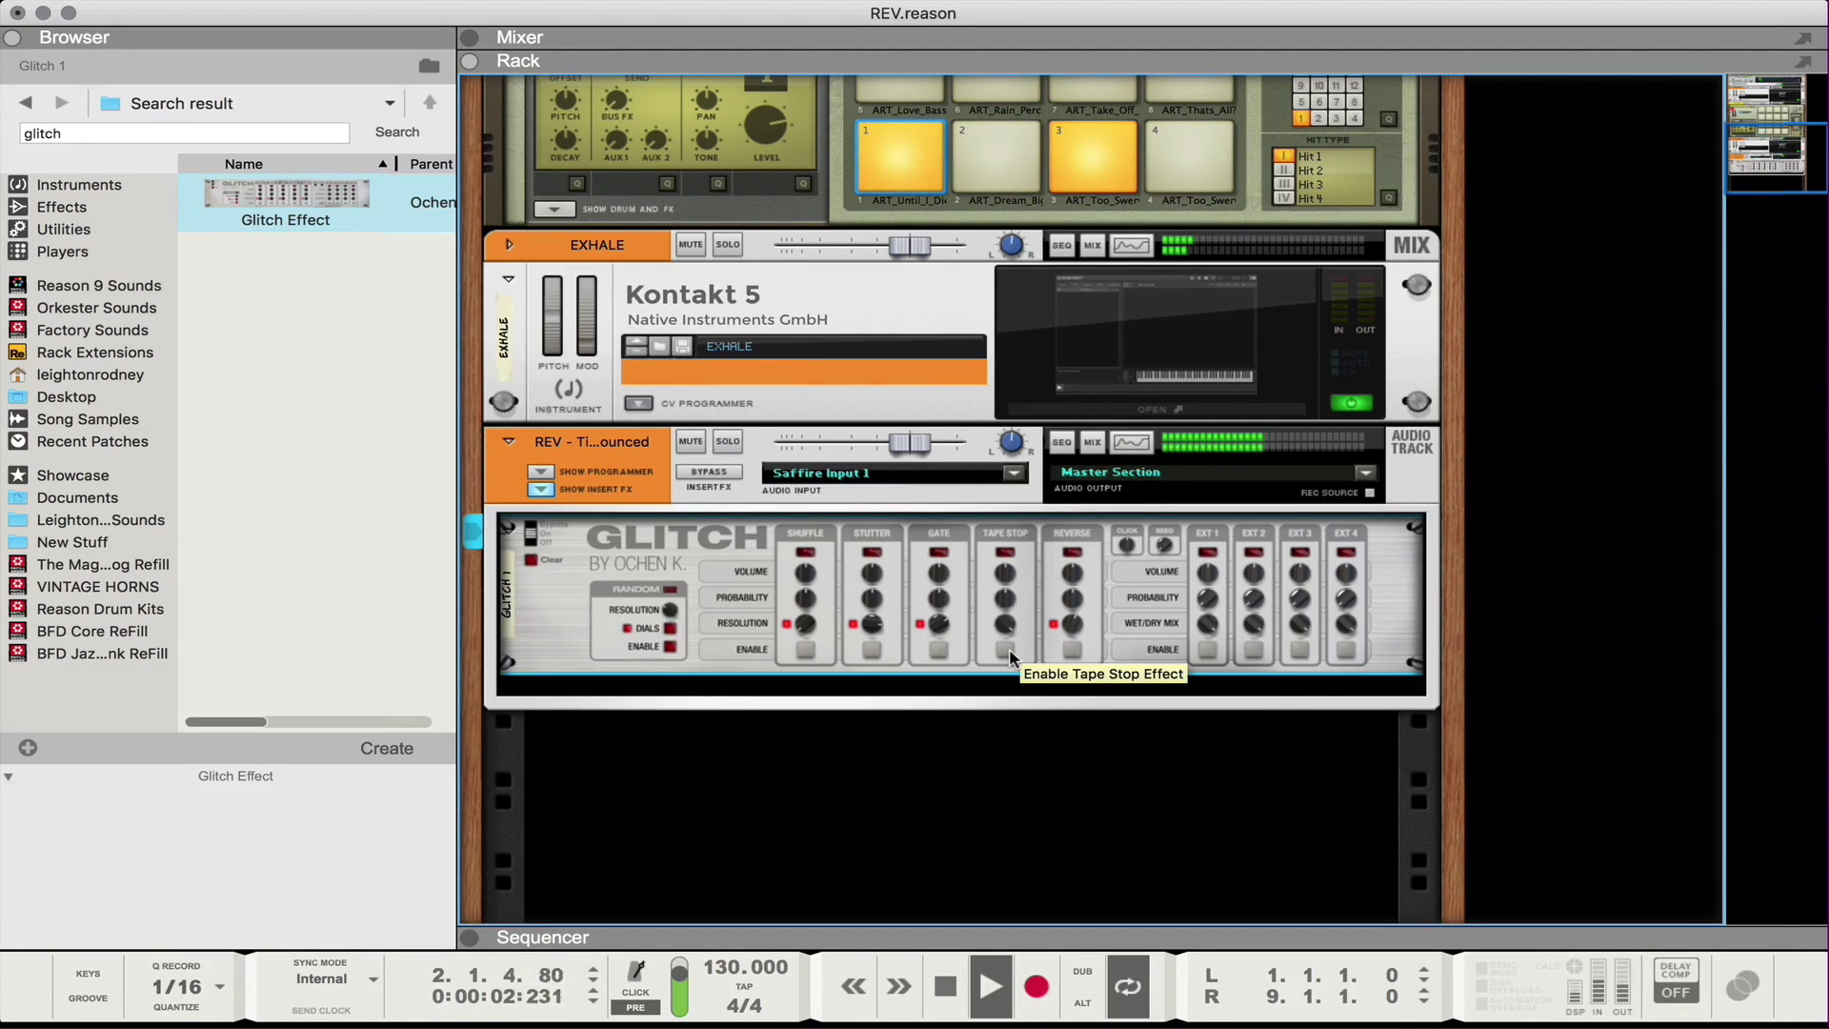
{"action": "scroll", "coordinate": [1008, 648], "scroll_direction": "down", "scroll_amount": 1}
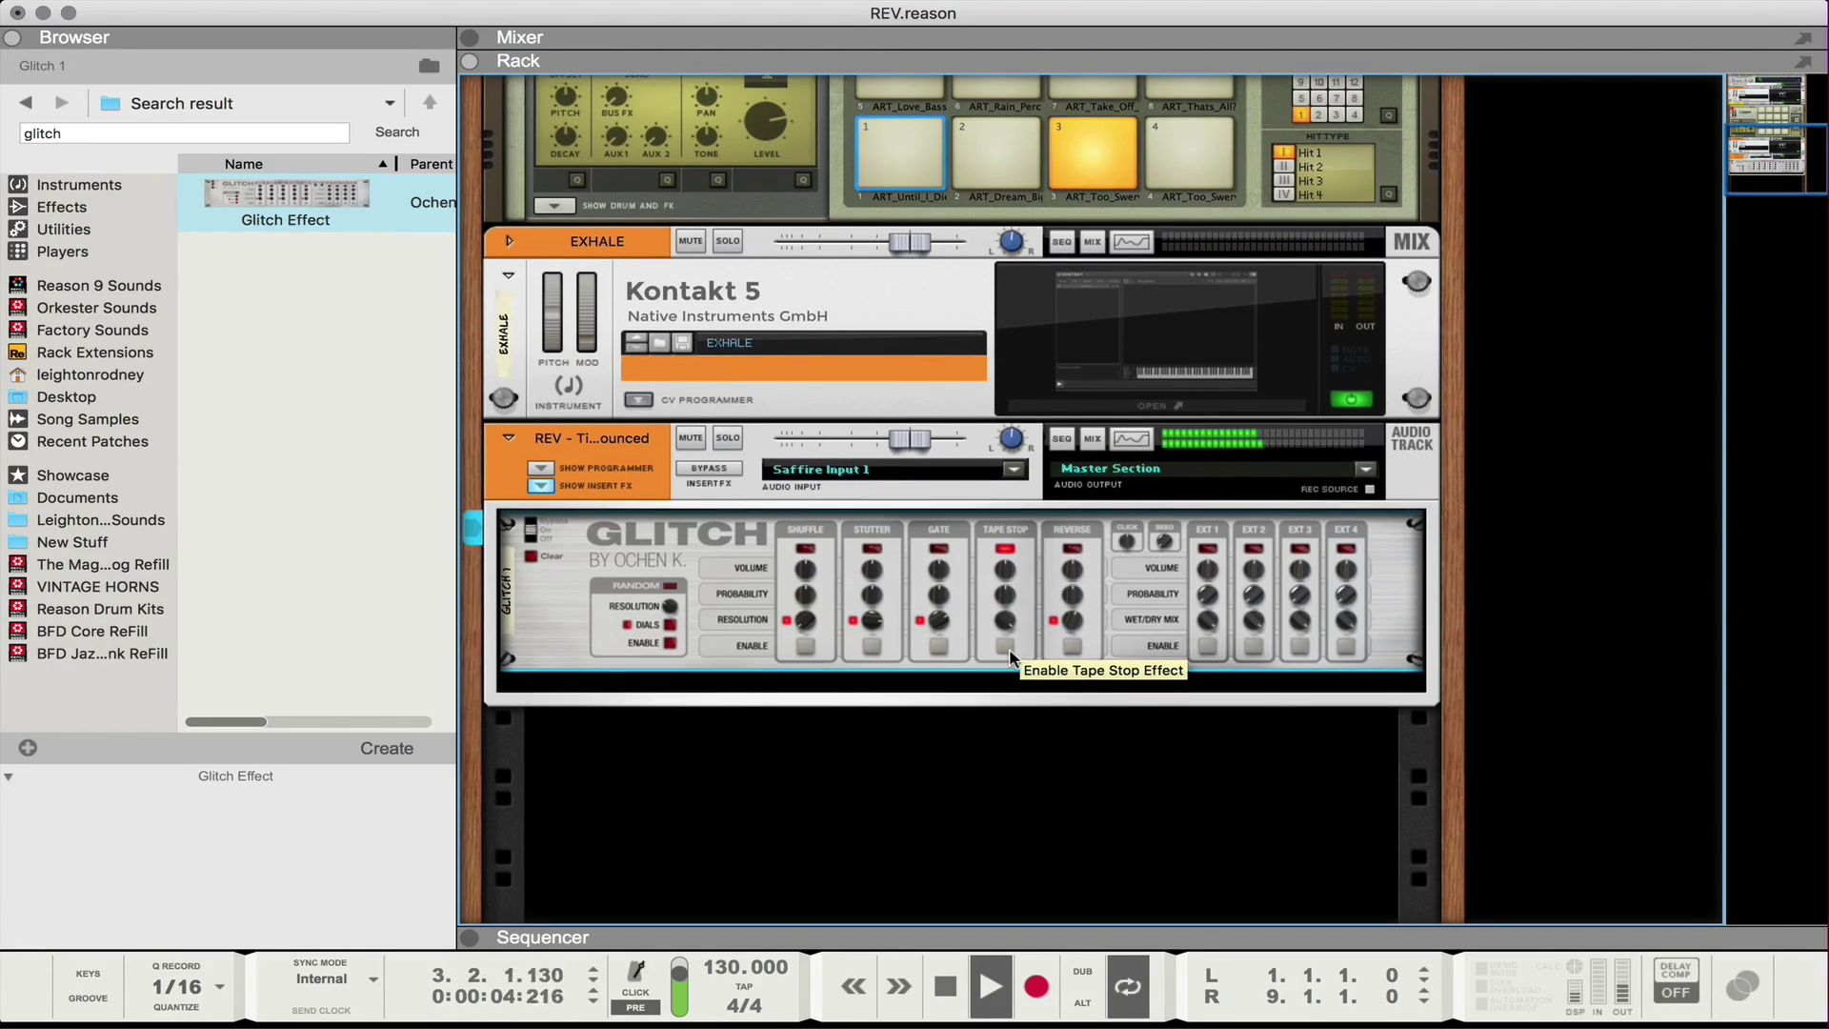
{"action": "scroll", "coordinate": [1009, 648], "scroll_direction": "down", "scroll_amount": 3}
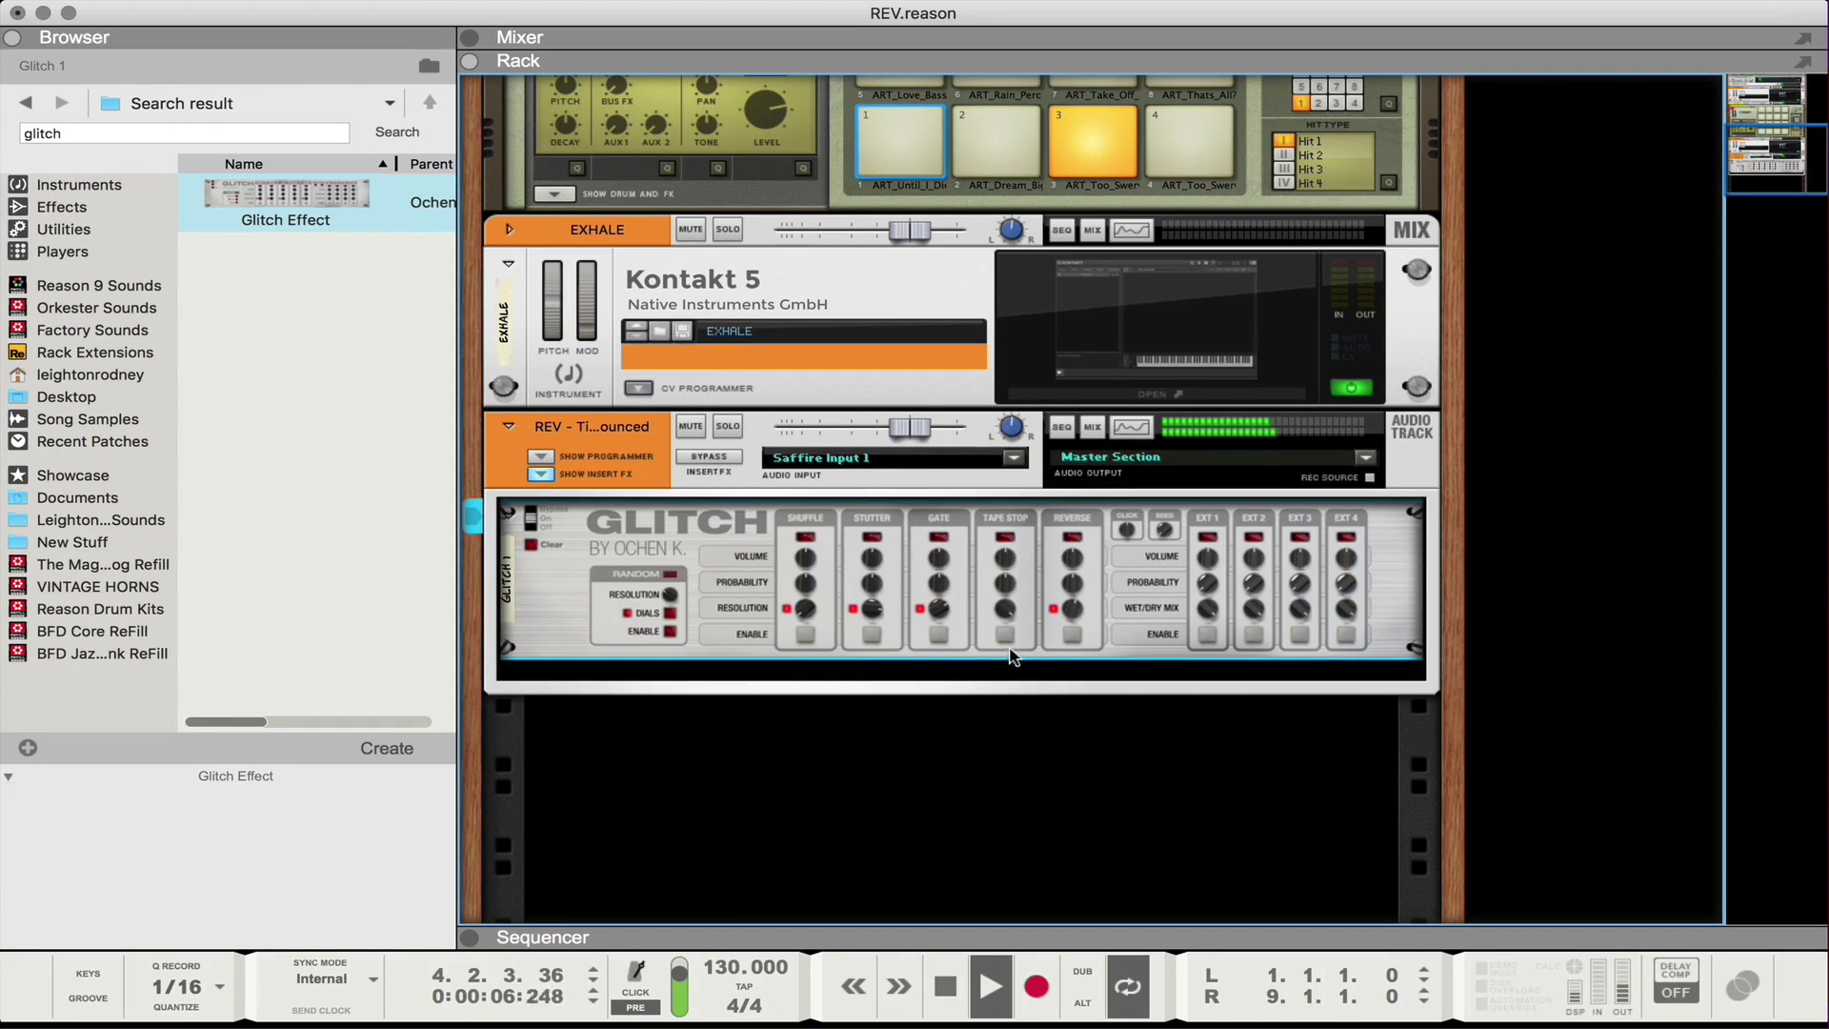
{"action": "scroll", "coordinate": [1009, 632], "scroll_direction": "down", "scroll_amount": 1}
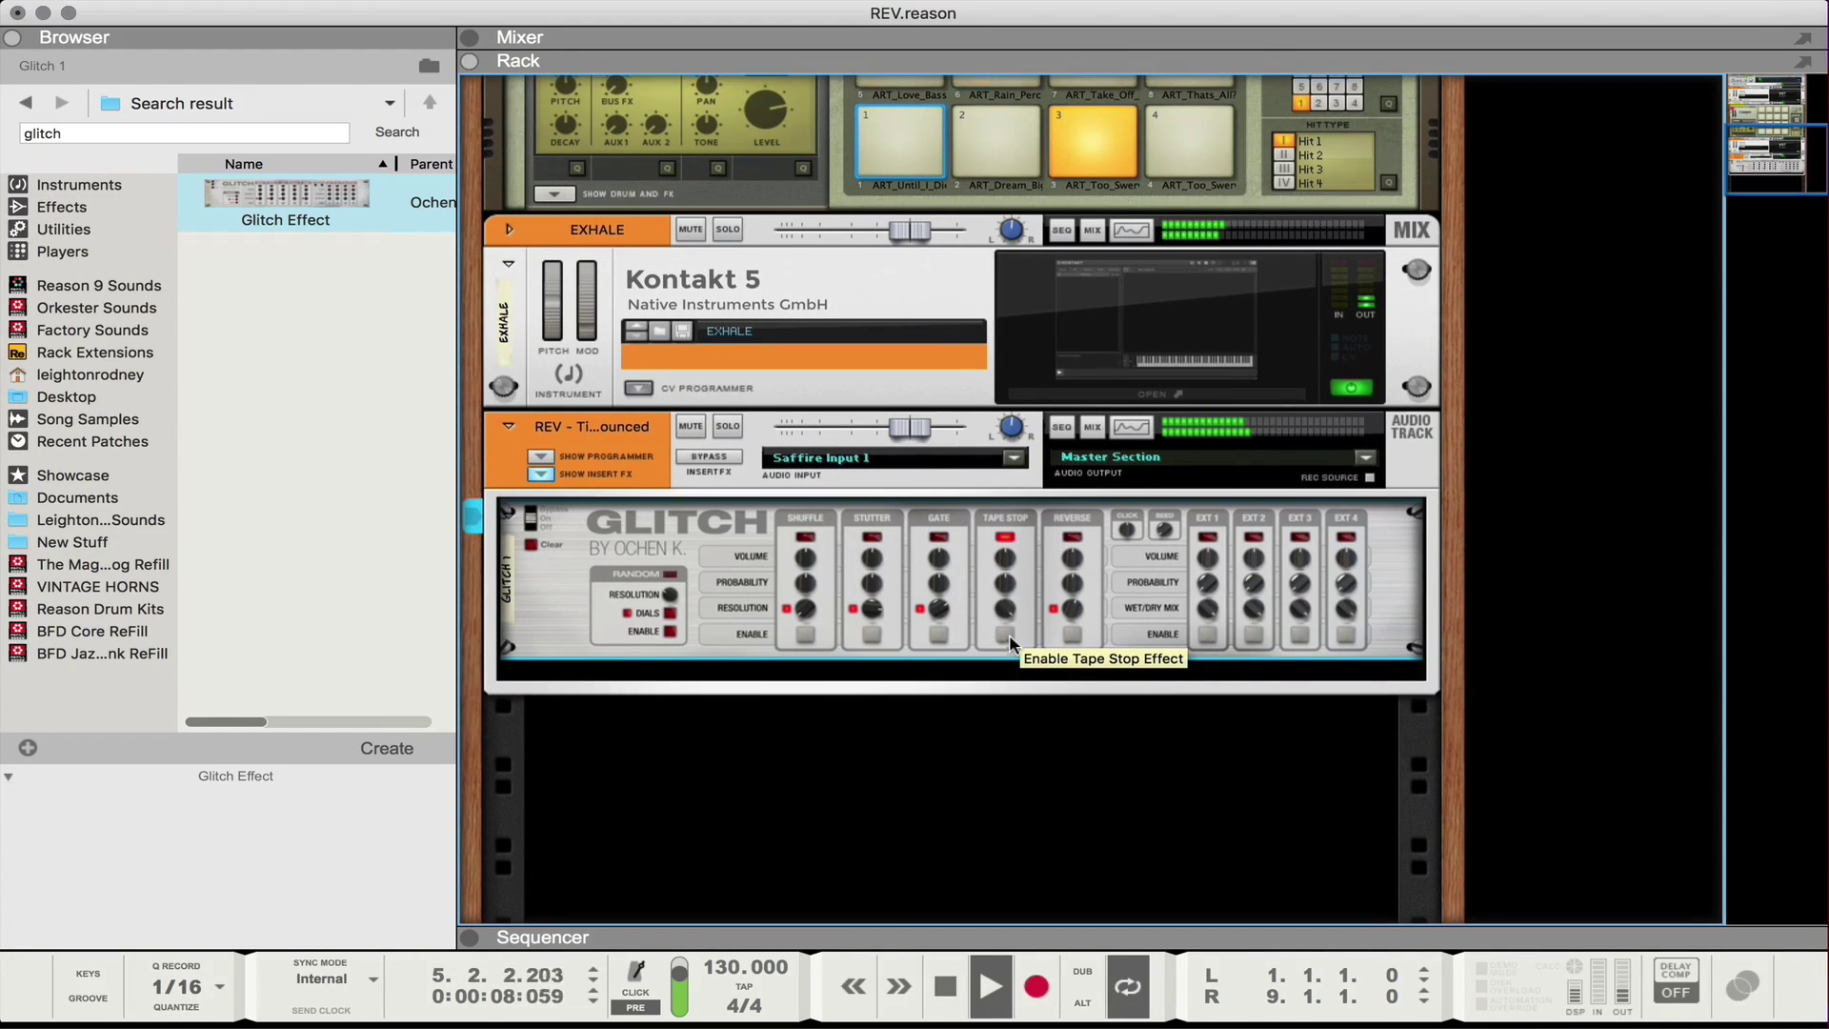
{"action": "scroll", "coordinate": [1008, 636], "scroll_direction": "down", "scroll_amount": 1}
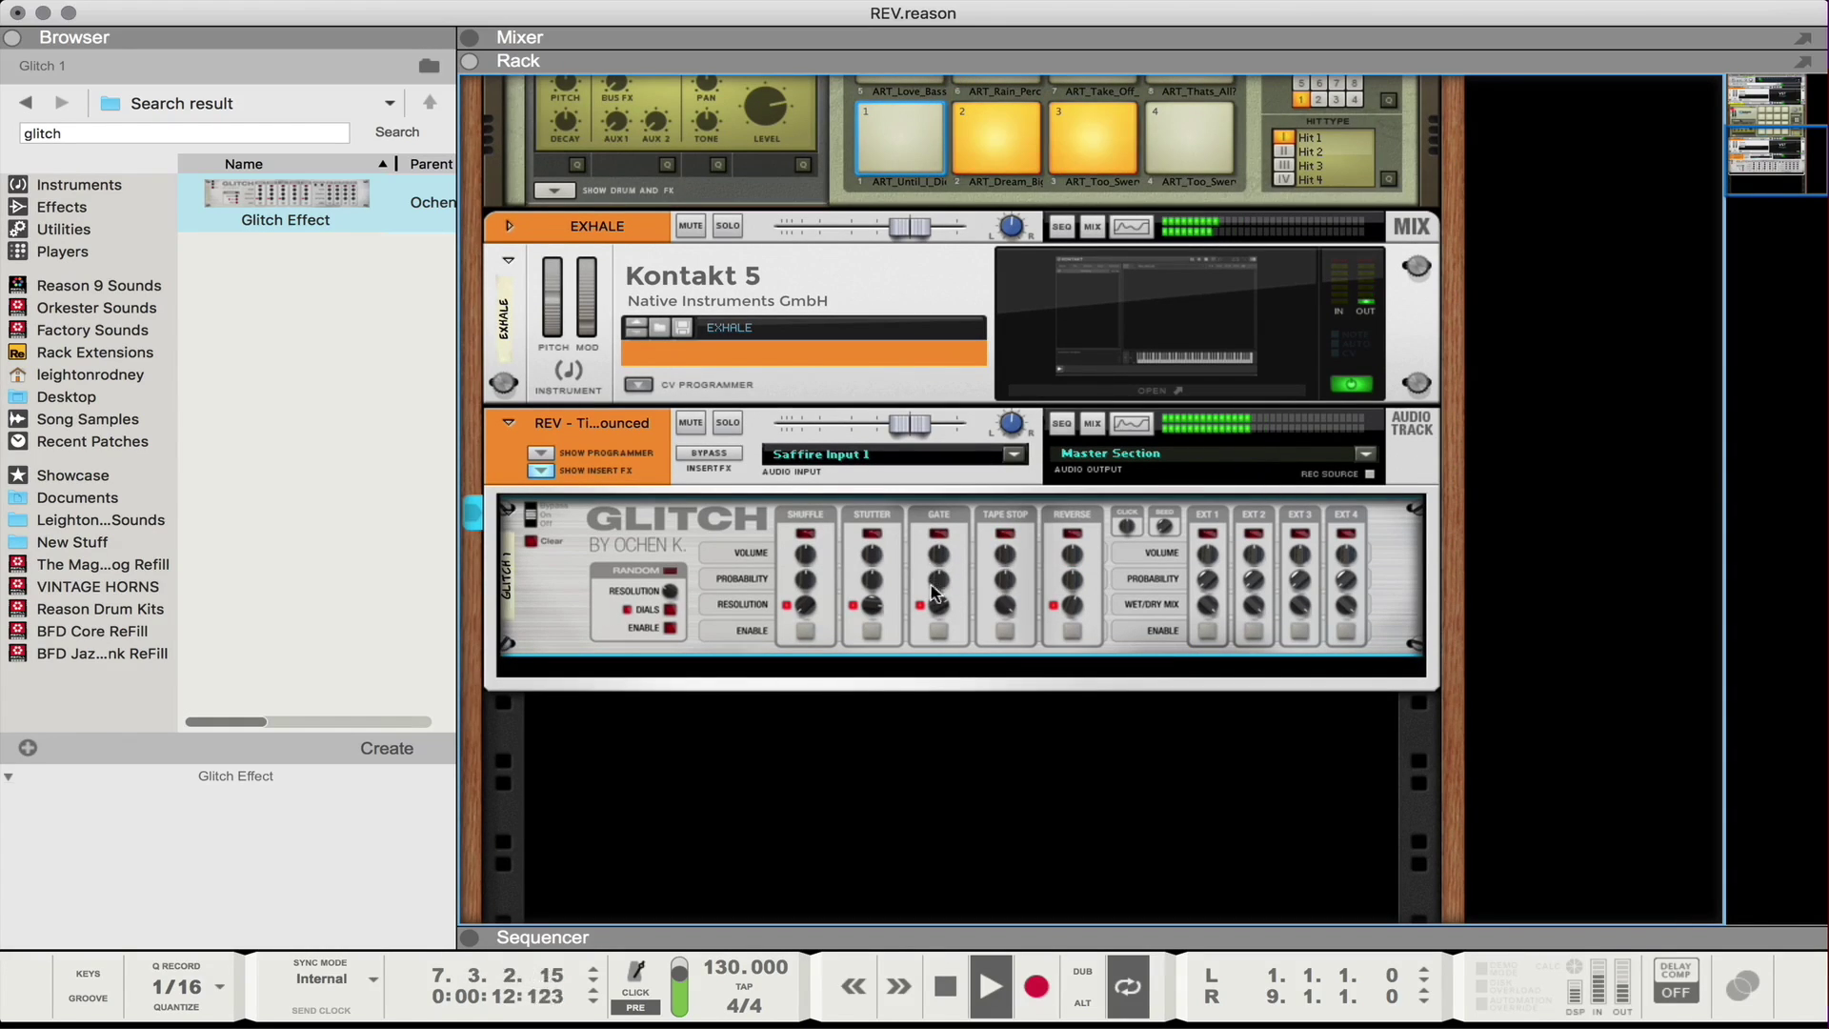
{"action": "left_click", "coordinate": [1074, 629]}
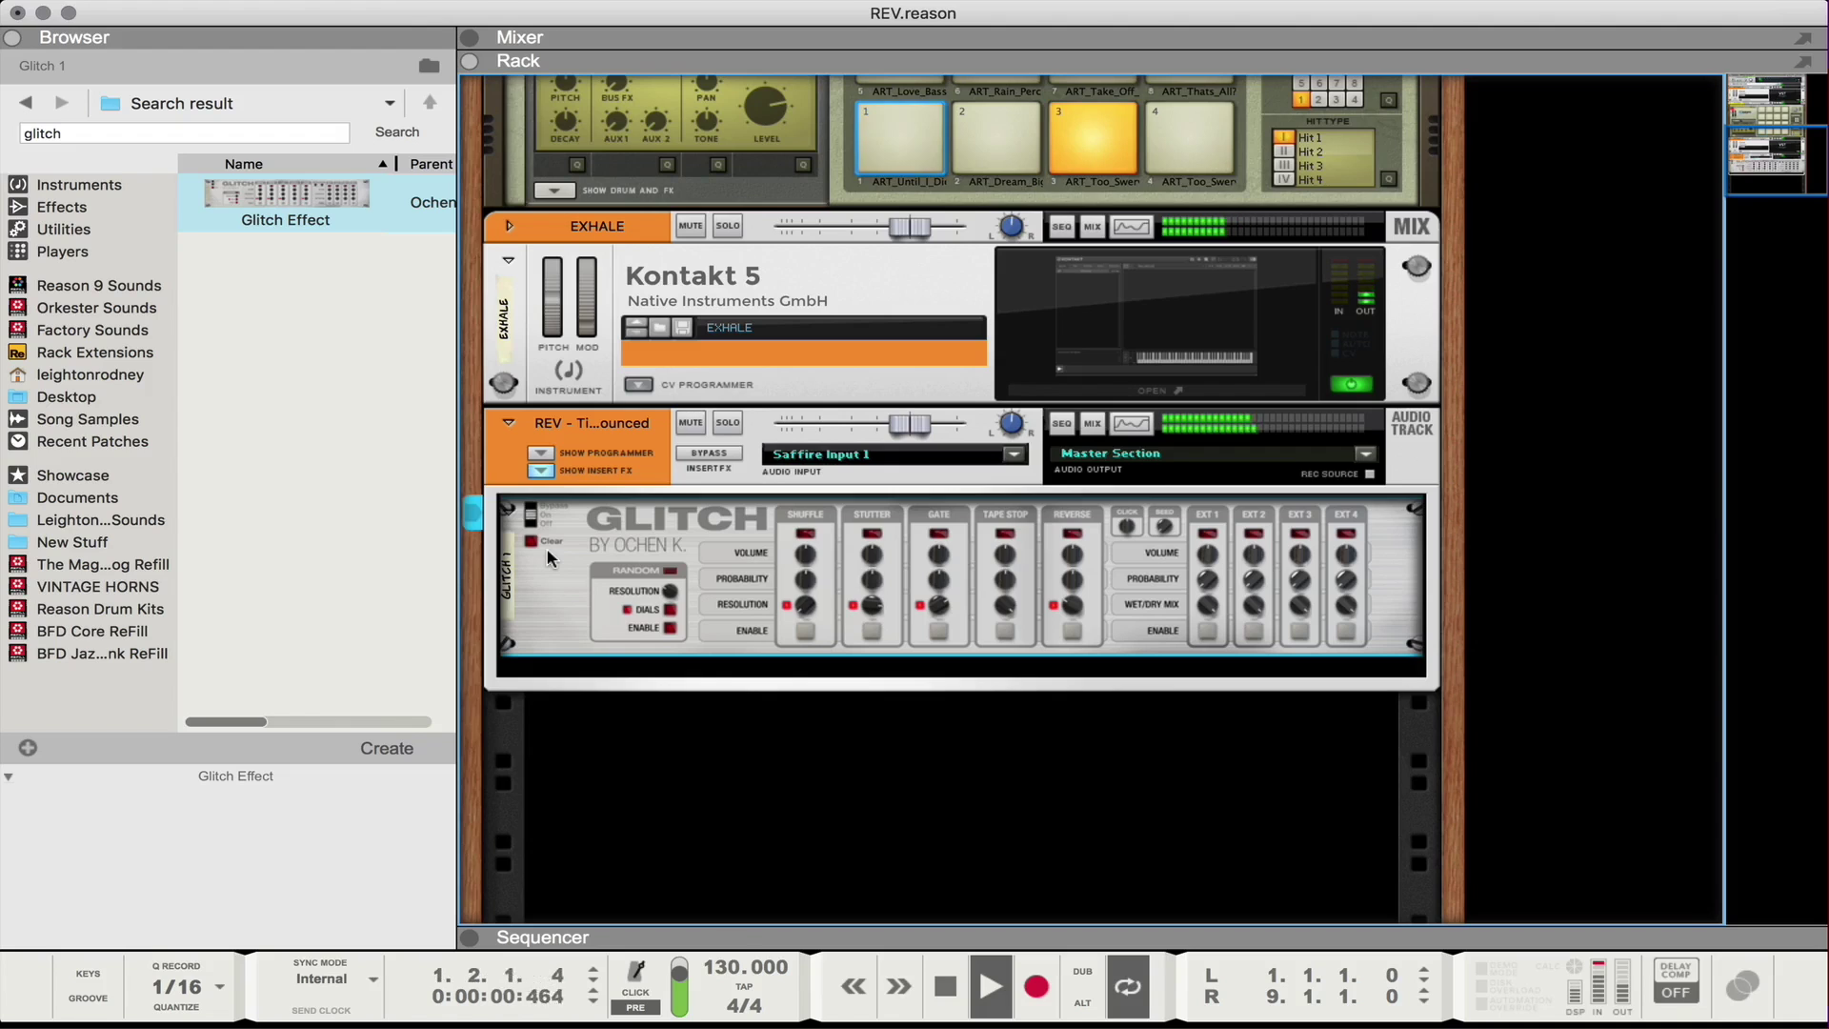
Replace the Glitch Effect in the bounced track's insert FX section with the Audiomatic Retro Transformer
{"action": "key", "text": "Delete"}
{"action": "left_click", "coordinate": [18, 104]}
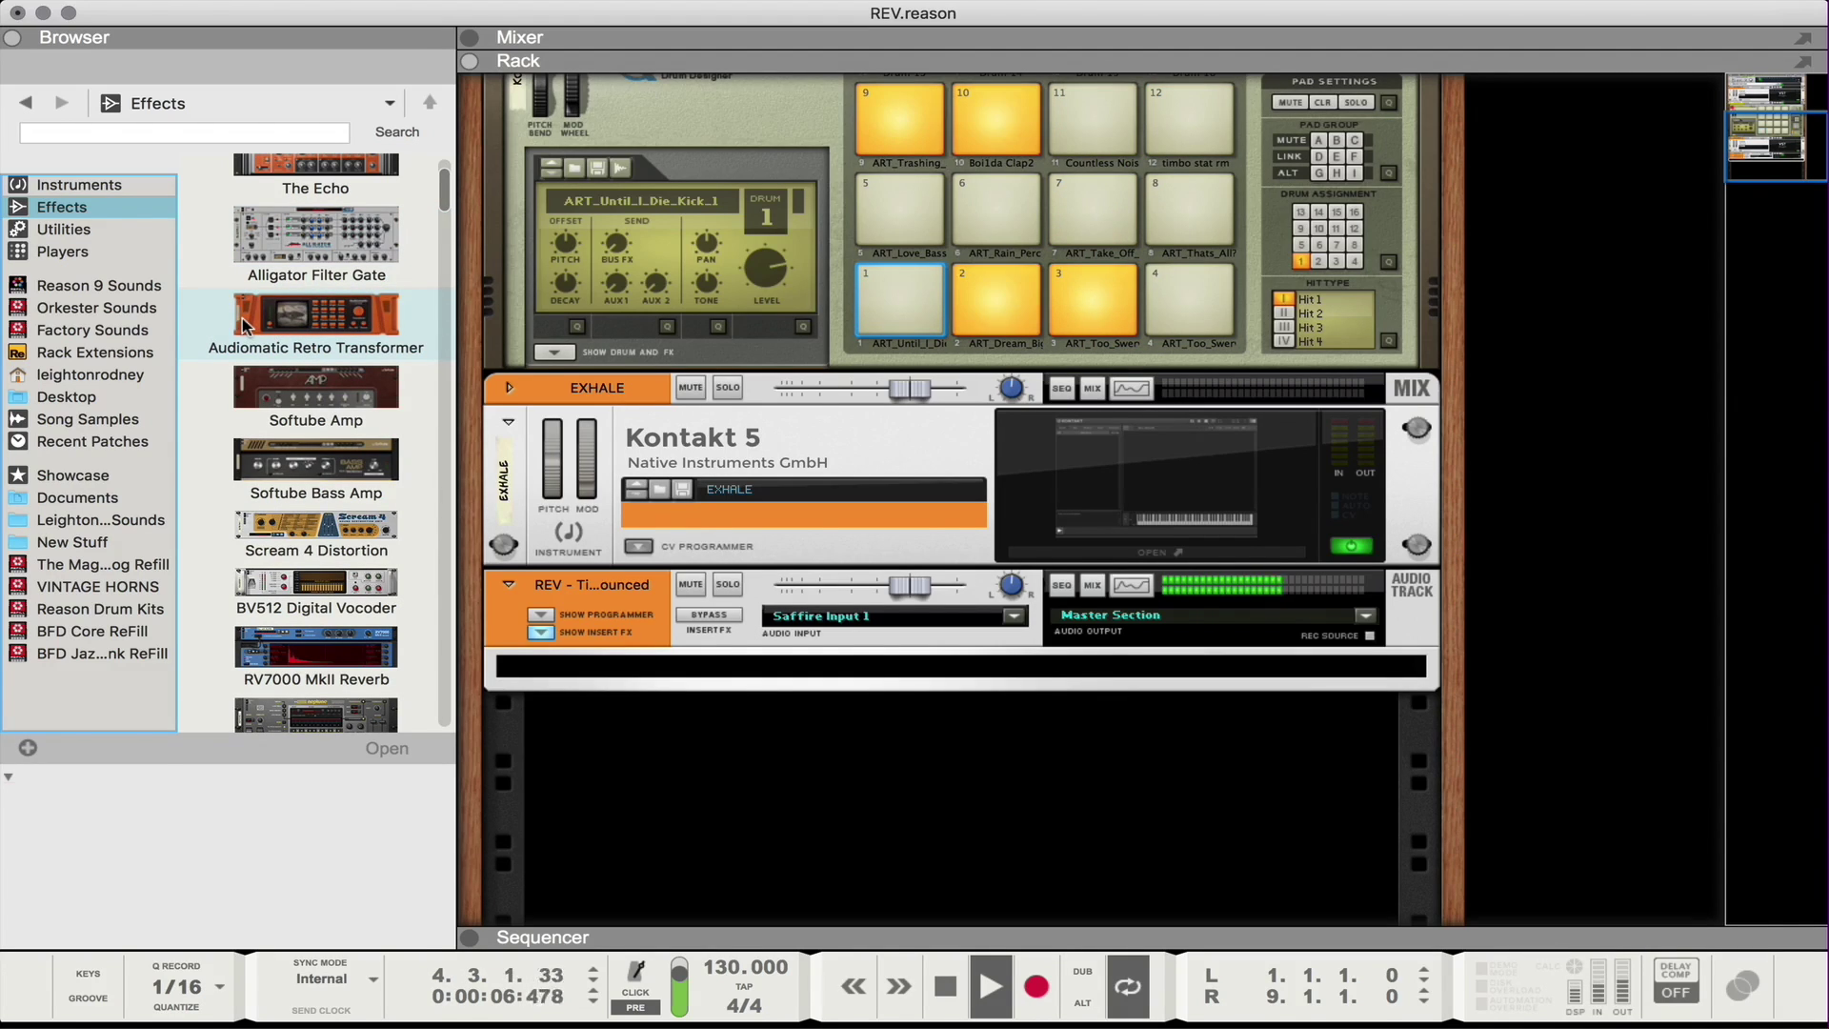
{"action": "left_click_drag", "start_coordinate": [245, 322], "coordinate": [957, 658]}
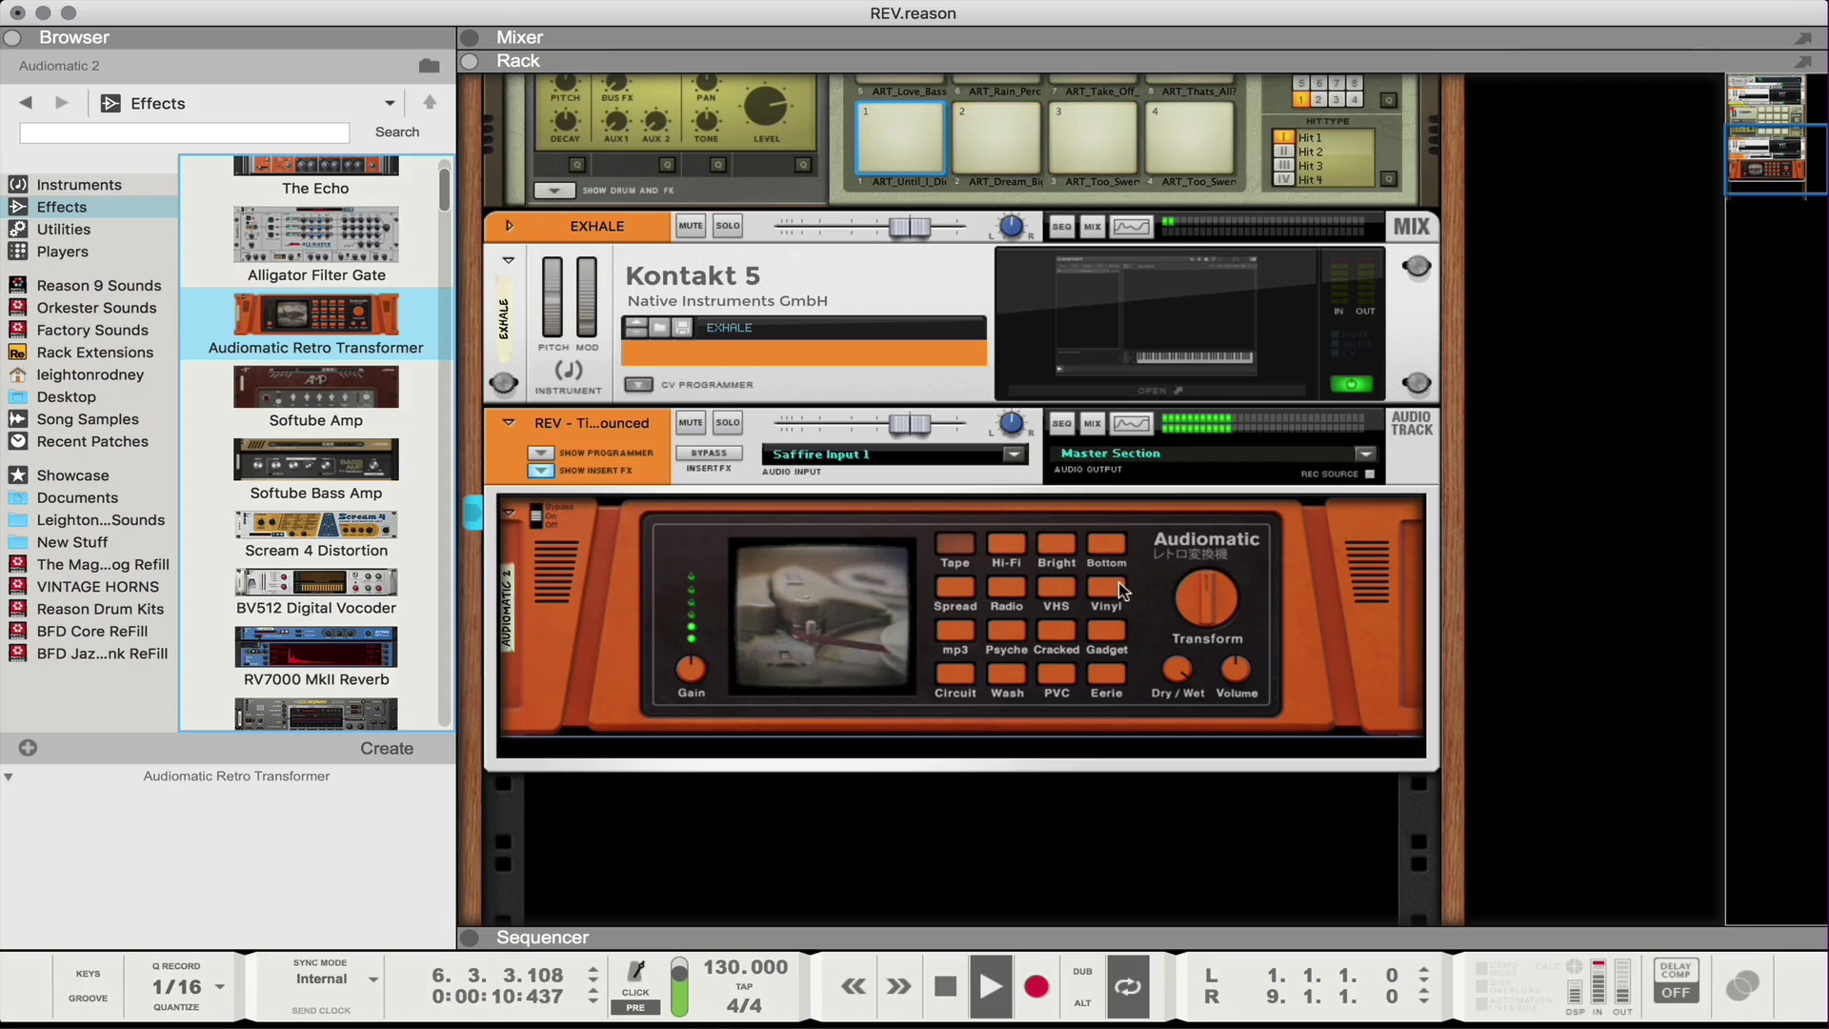
Apply Audiomatic's Vinyl preset to the playing loop and try out the volume control
{"action": "left_click", "coordinate": [1108, 593]}
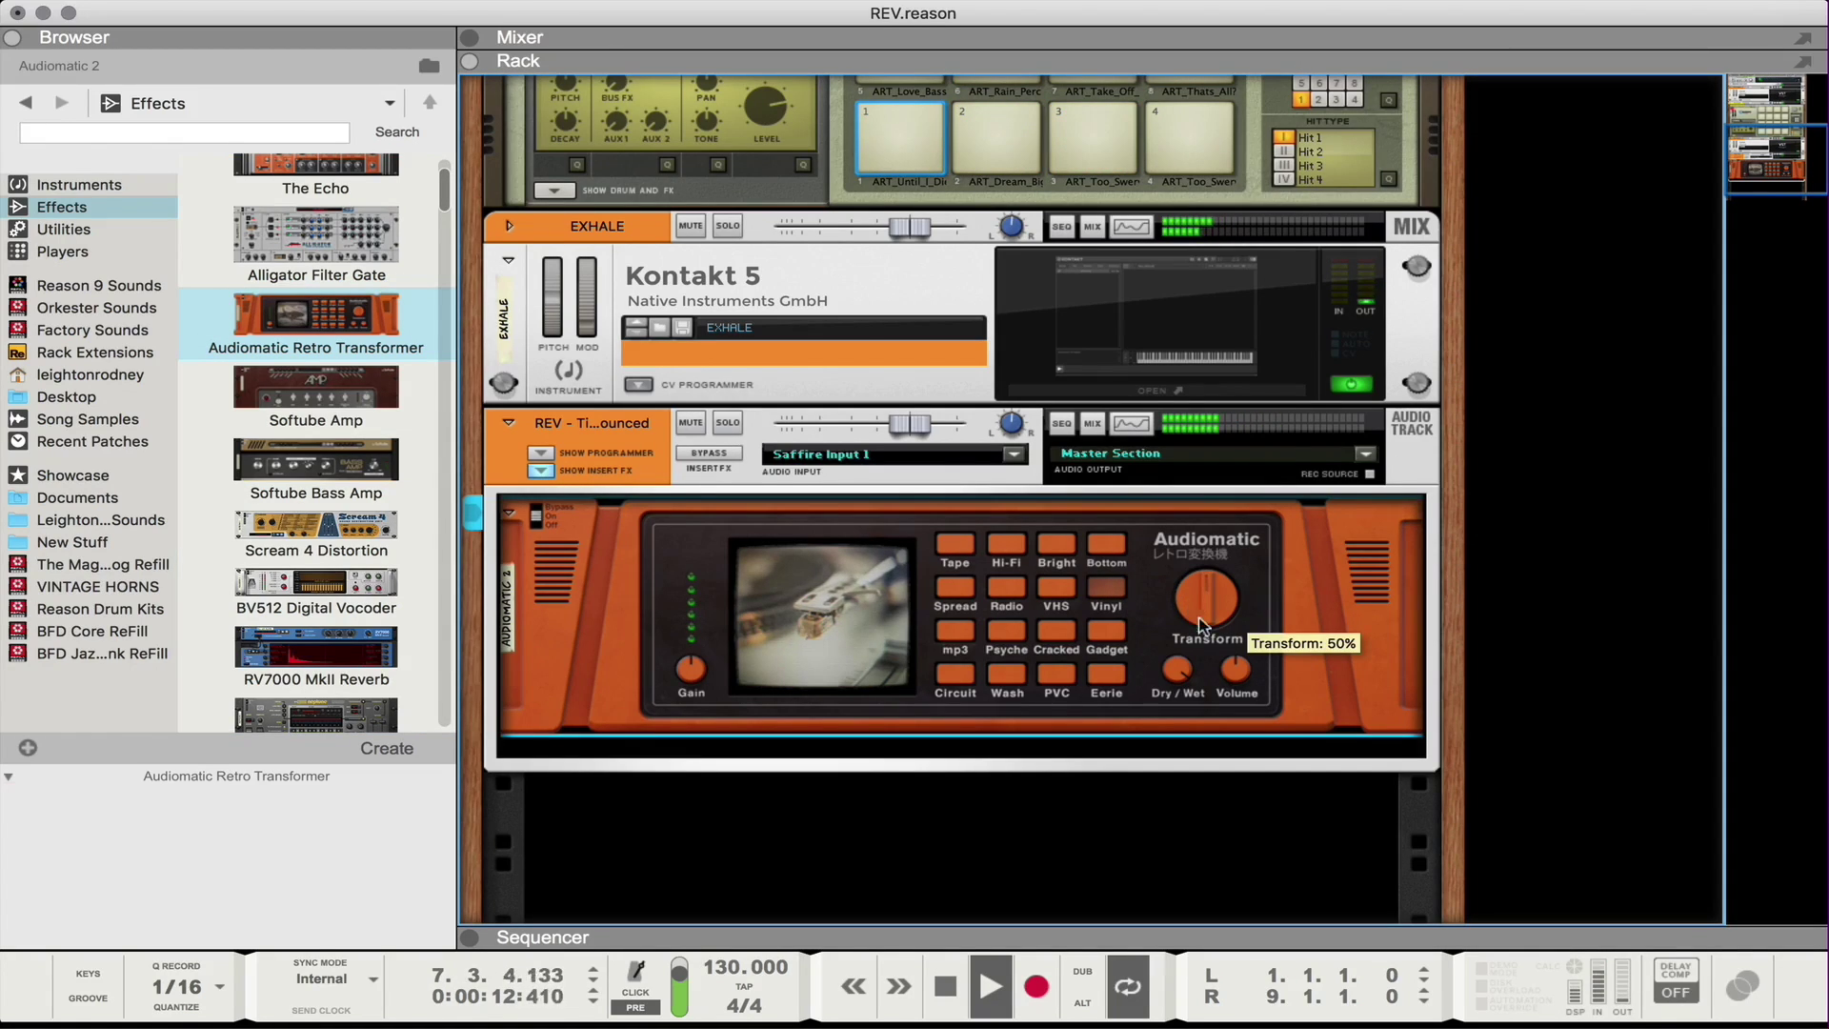
{"action": "left_click_drag", "start_coordinate": [1232, 671], "coordinate": [1229, 656]}
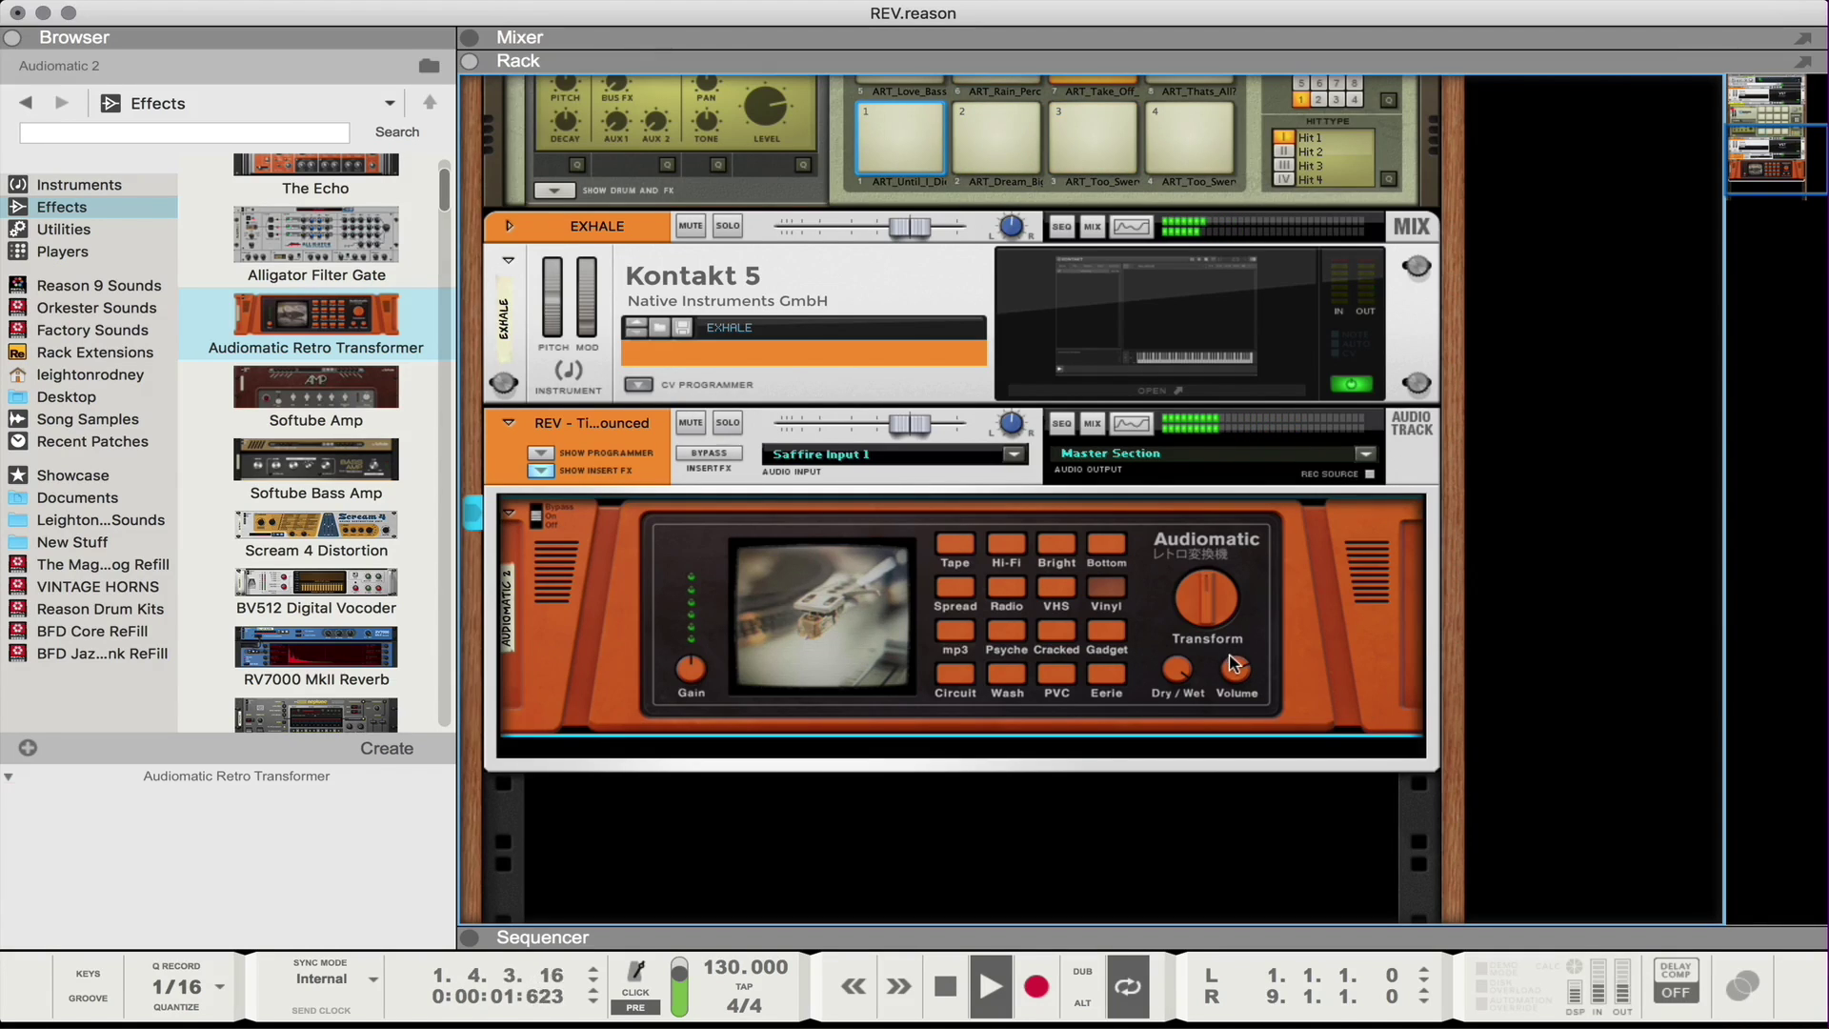
{"action": "left_click_drag", "start_coordinate": [1235, 670], "coordinate": [1234, 682]}
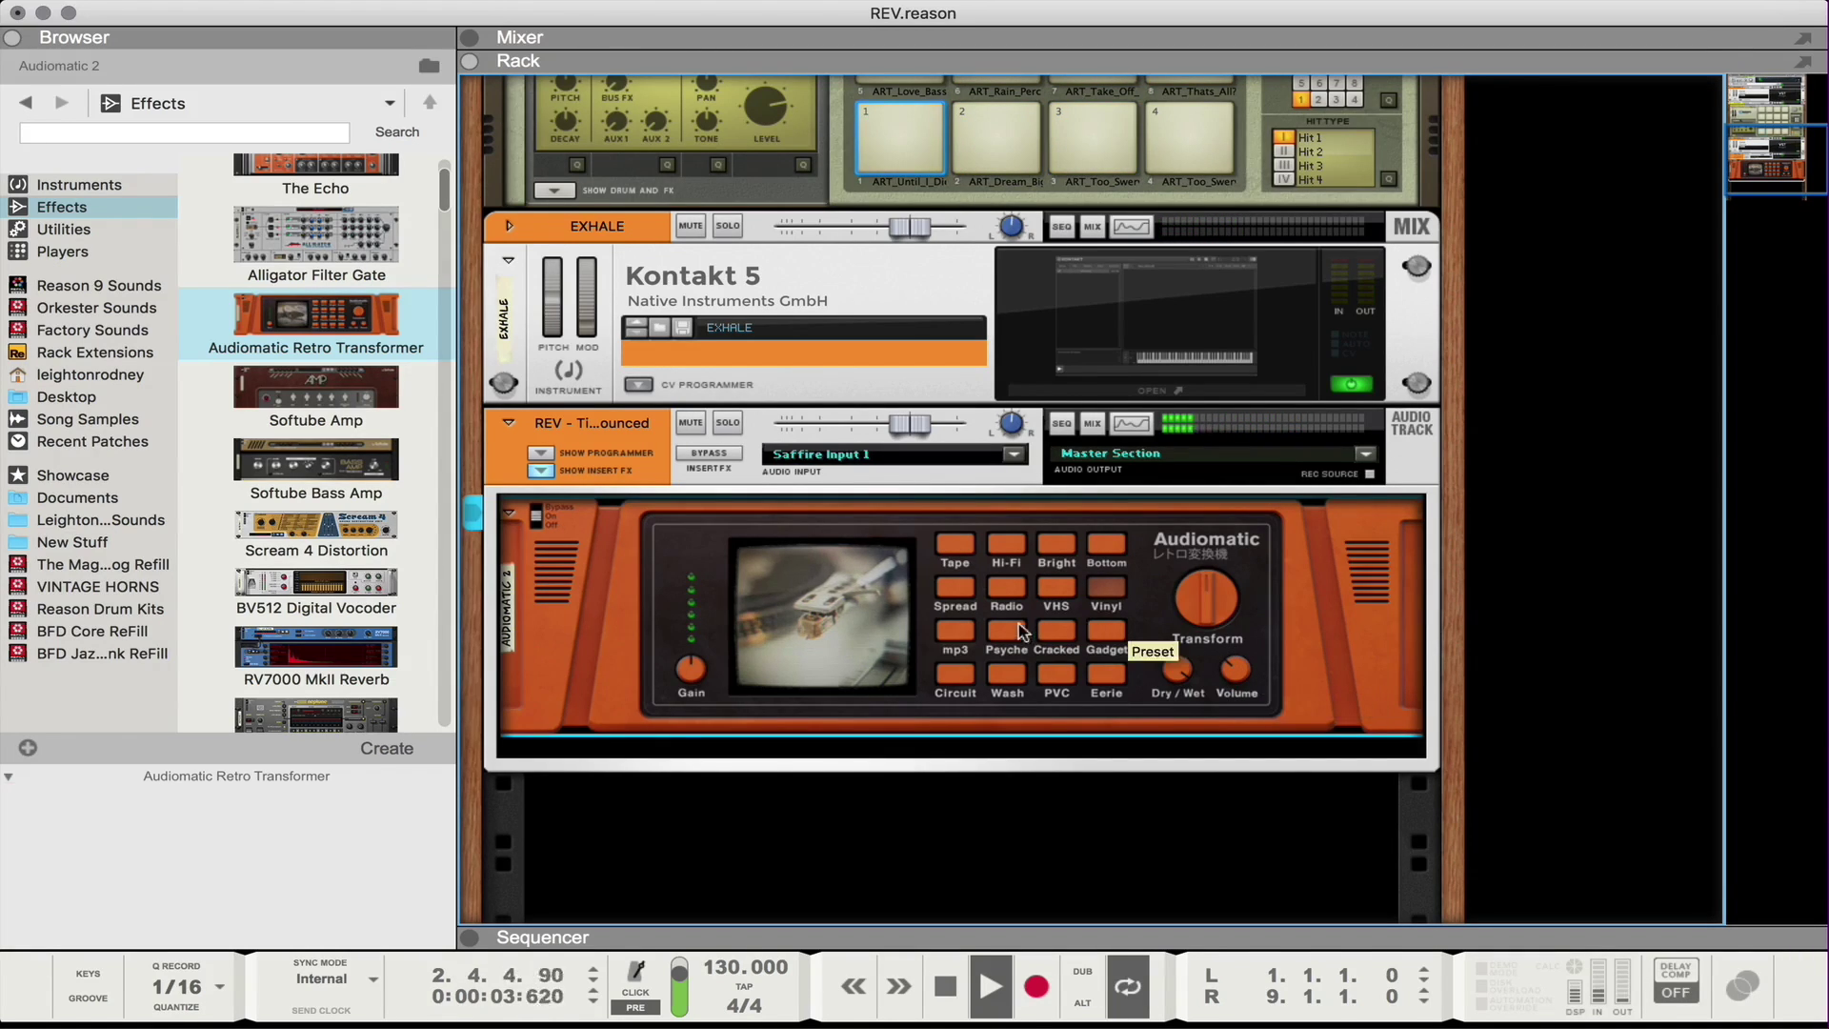
Audition Audiomatic's Psyche and Wash presets on the loop and try the volume control with Wash
{"action": "left_click", "coordinate": [1008, 633]}
{"action": "mouse_move", "coordinate": [1239, 640]}
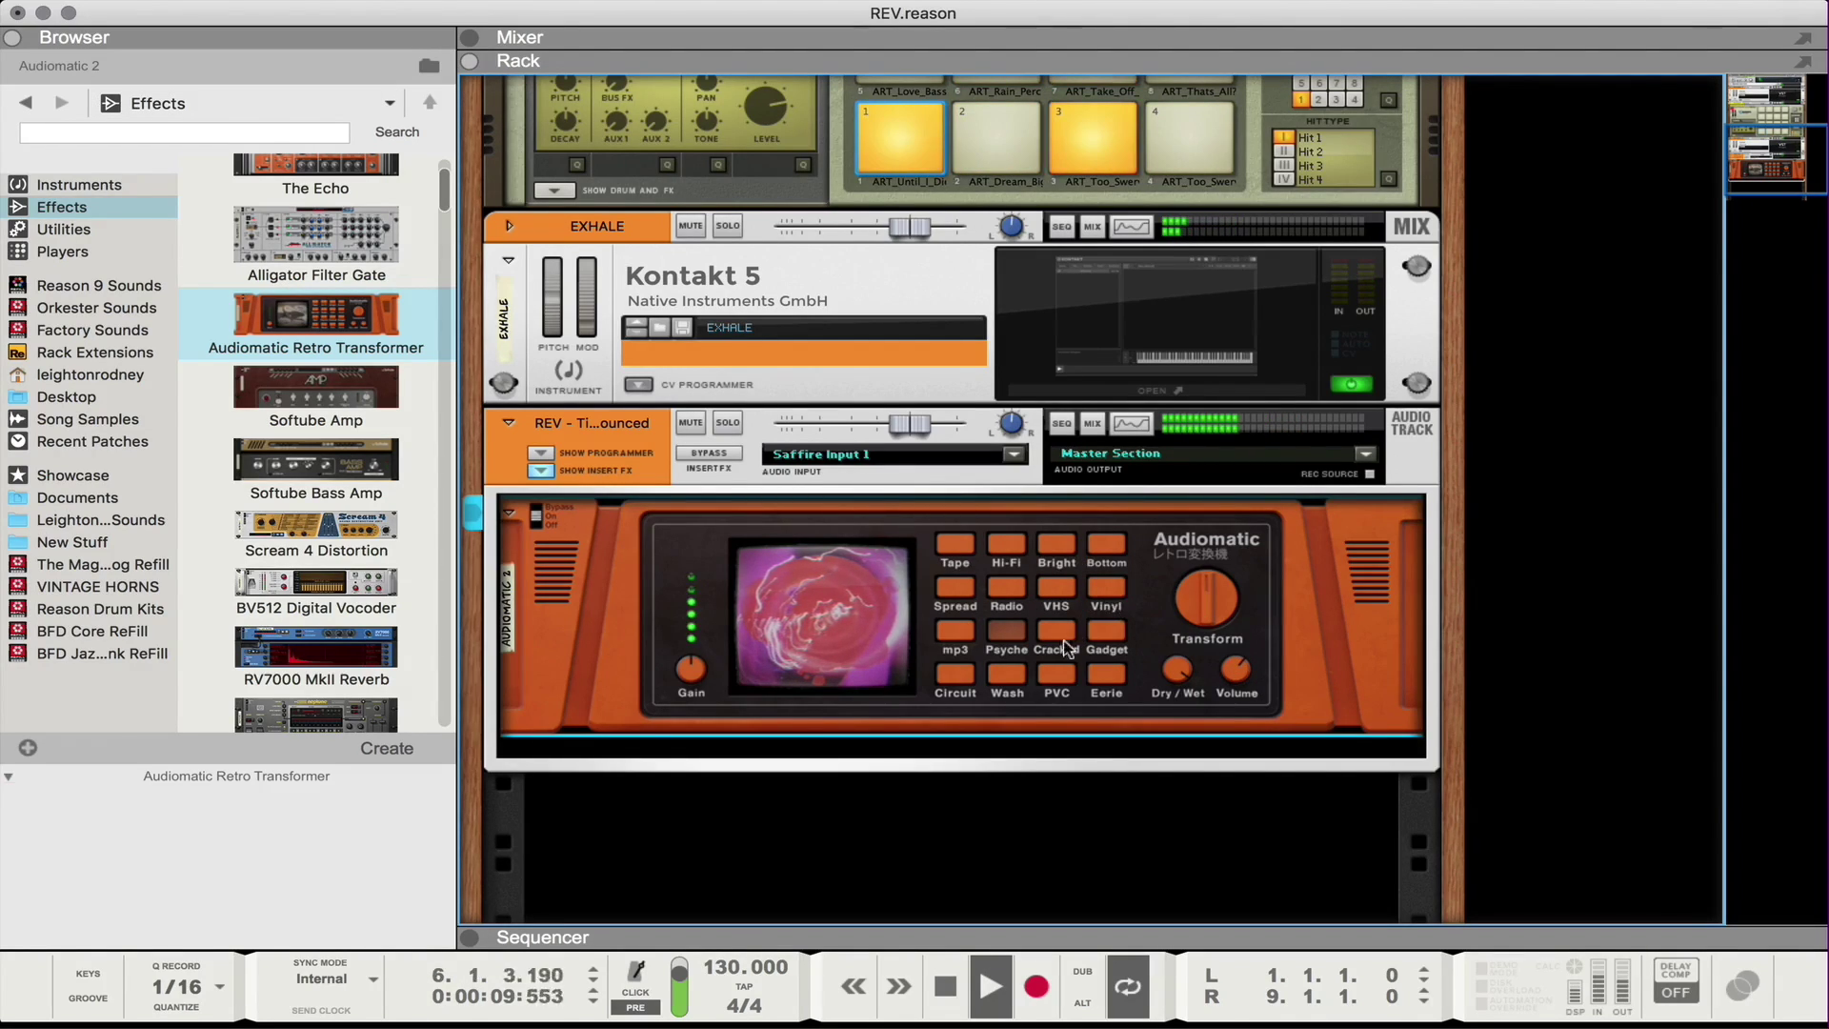
{"action": "left_click", "coordinate": [1008, 673]}
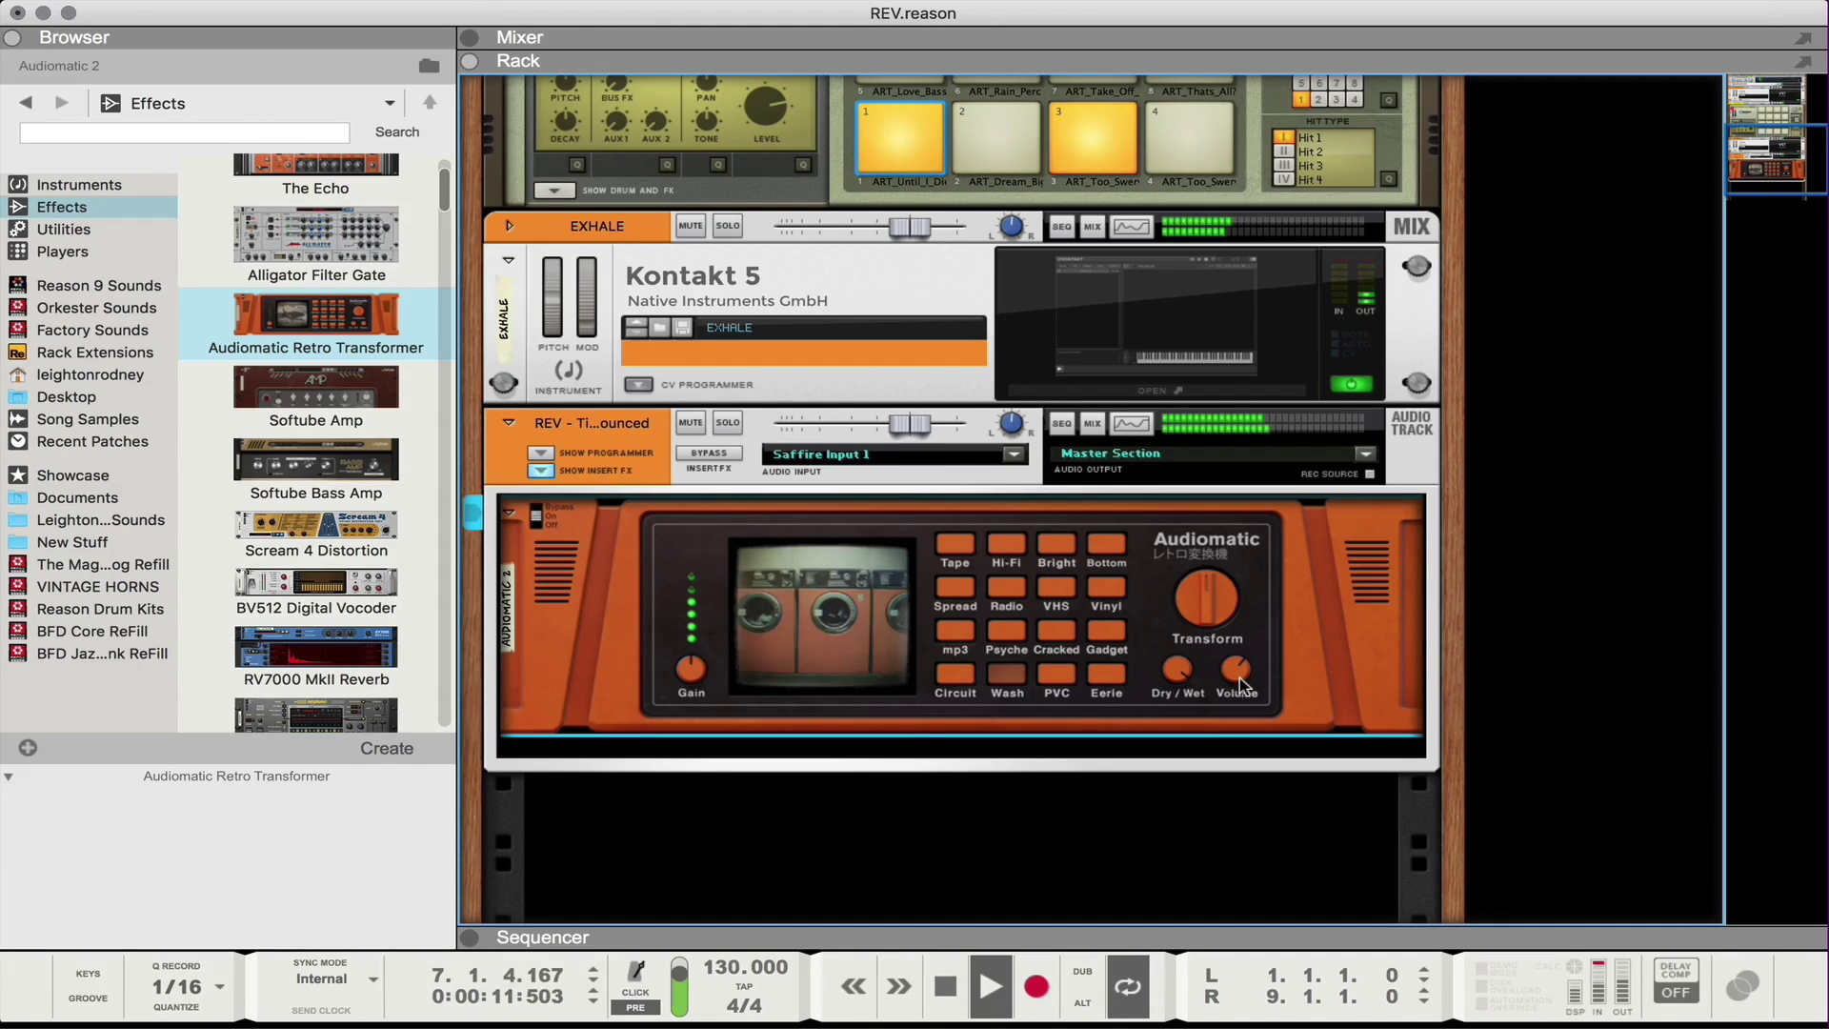
{"action": "mouse_move", "coordinate": [1241, 678]}
{"action": "left_click_drag", "start_coordinate": [1237, 674], "coordinate": [1236, 684]}
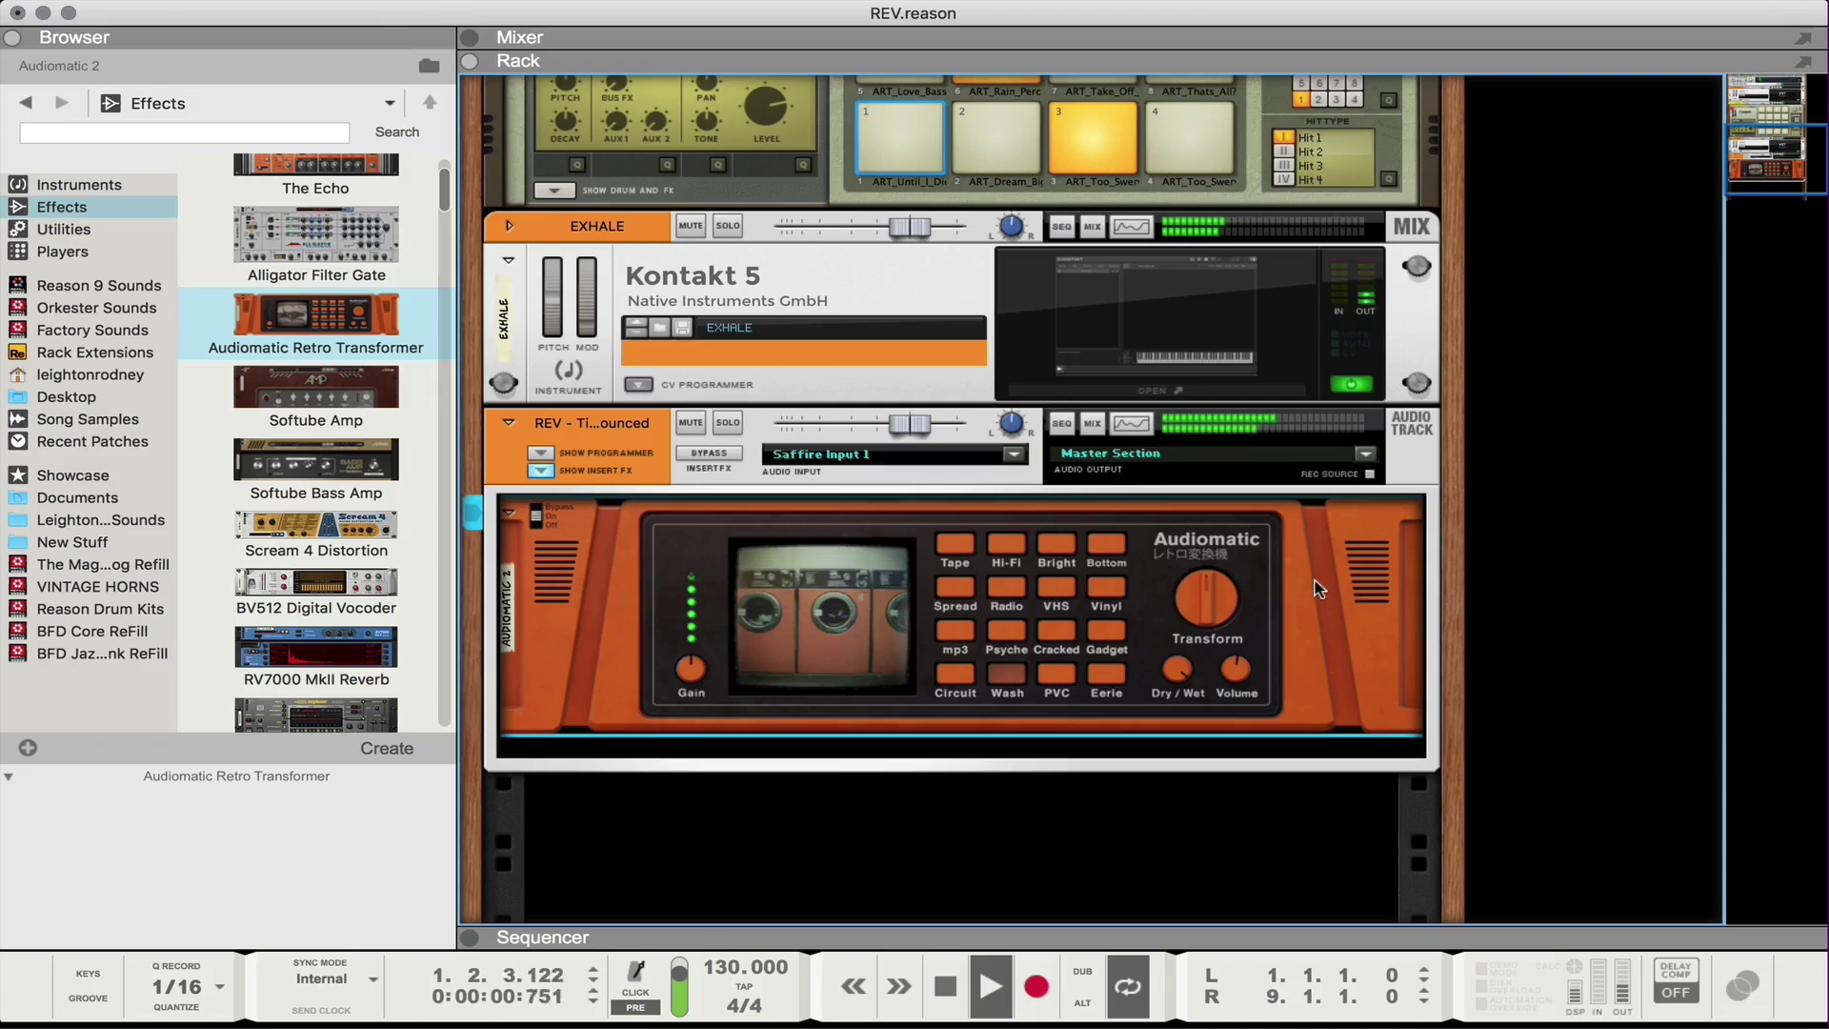
Remove Audiomatic from the bounced track's insert FX section, and return to the sequencer with playback stopped
{"action": "key", "text": "Delete"}
{"action": "key", "text": "space"}
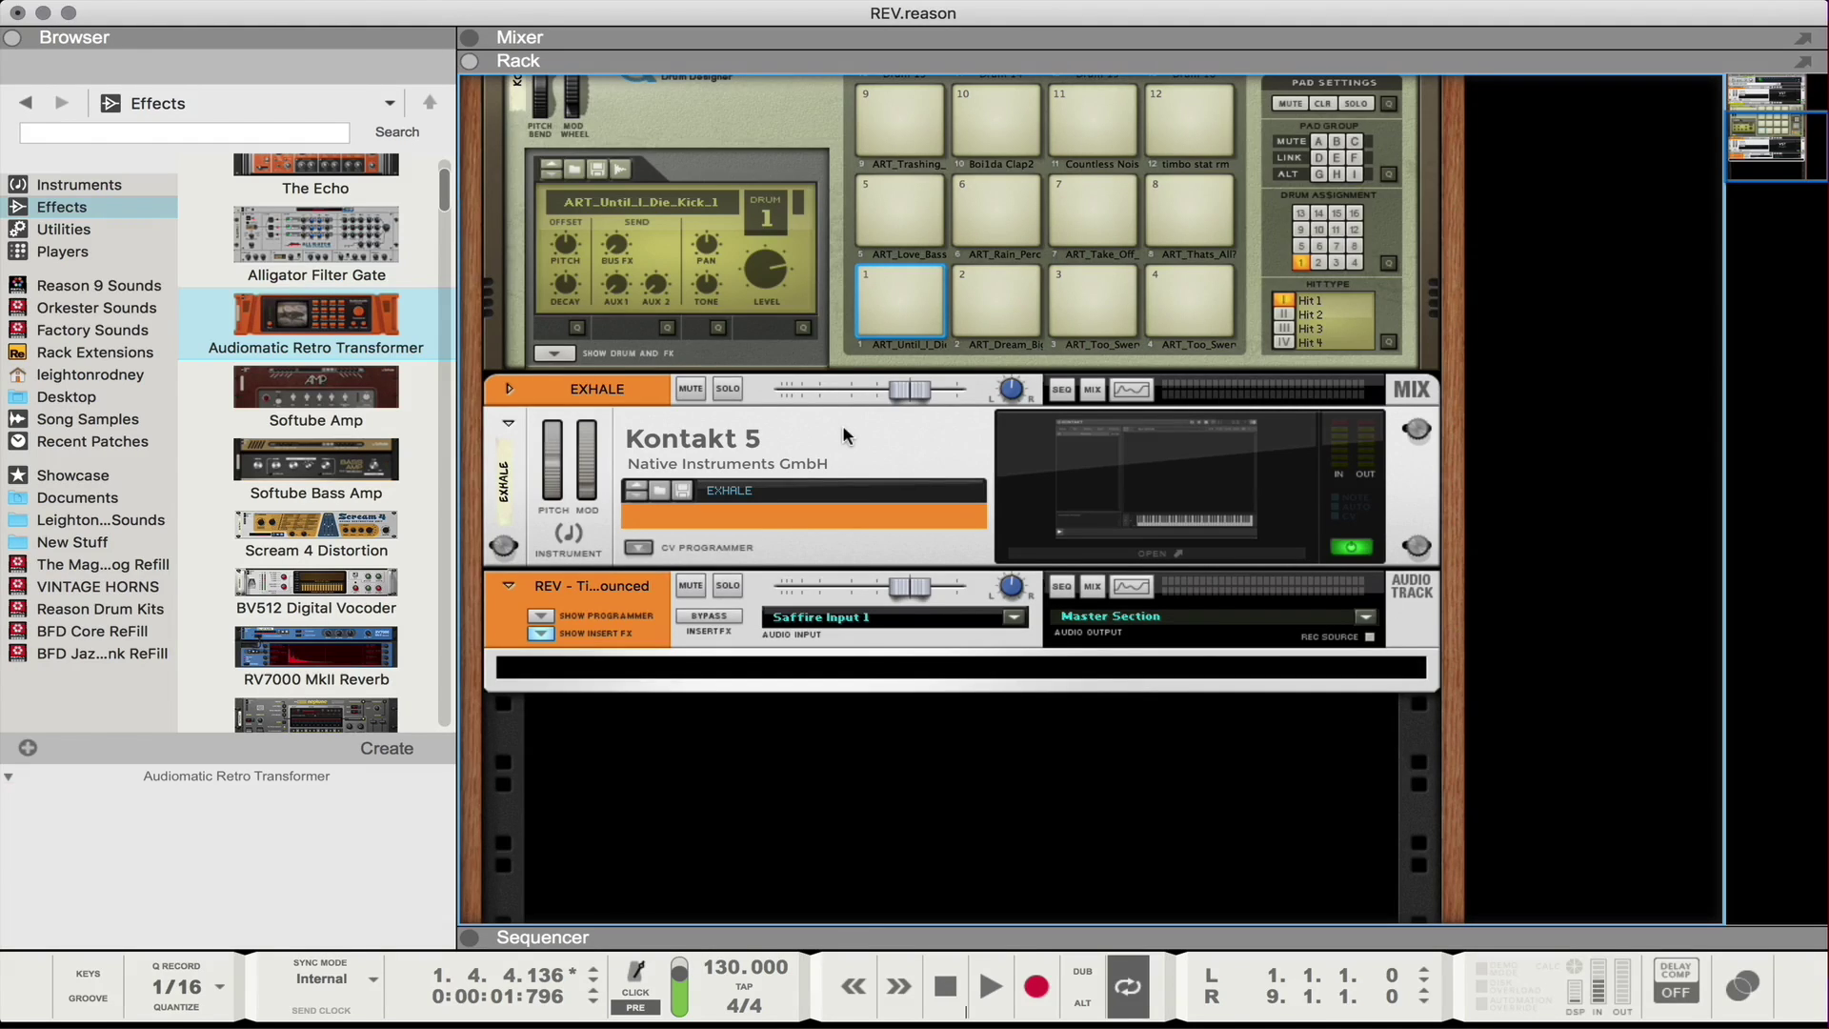
{"action": "key", "text": "F7"}
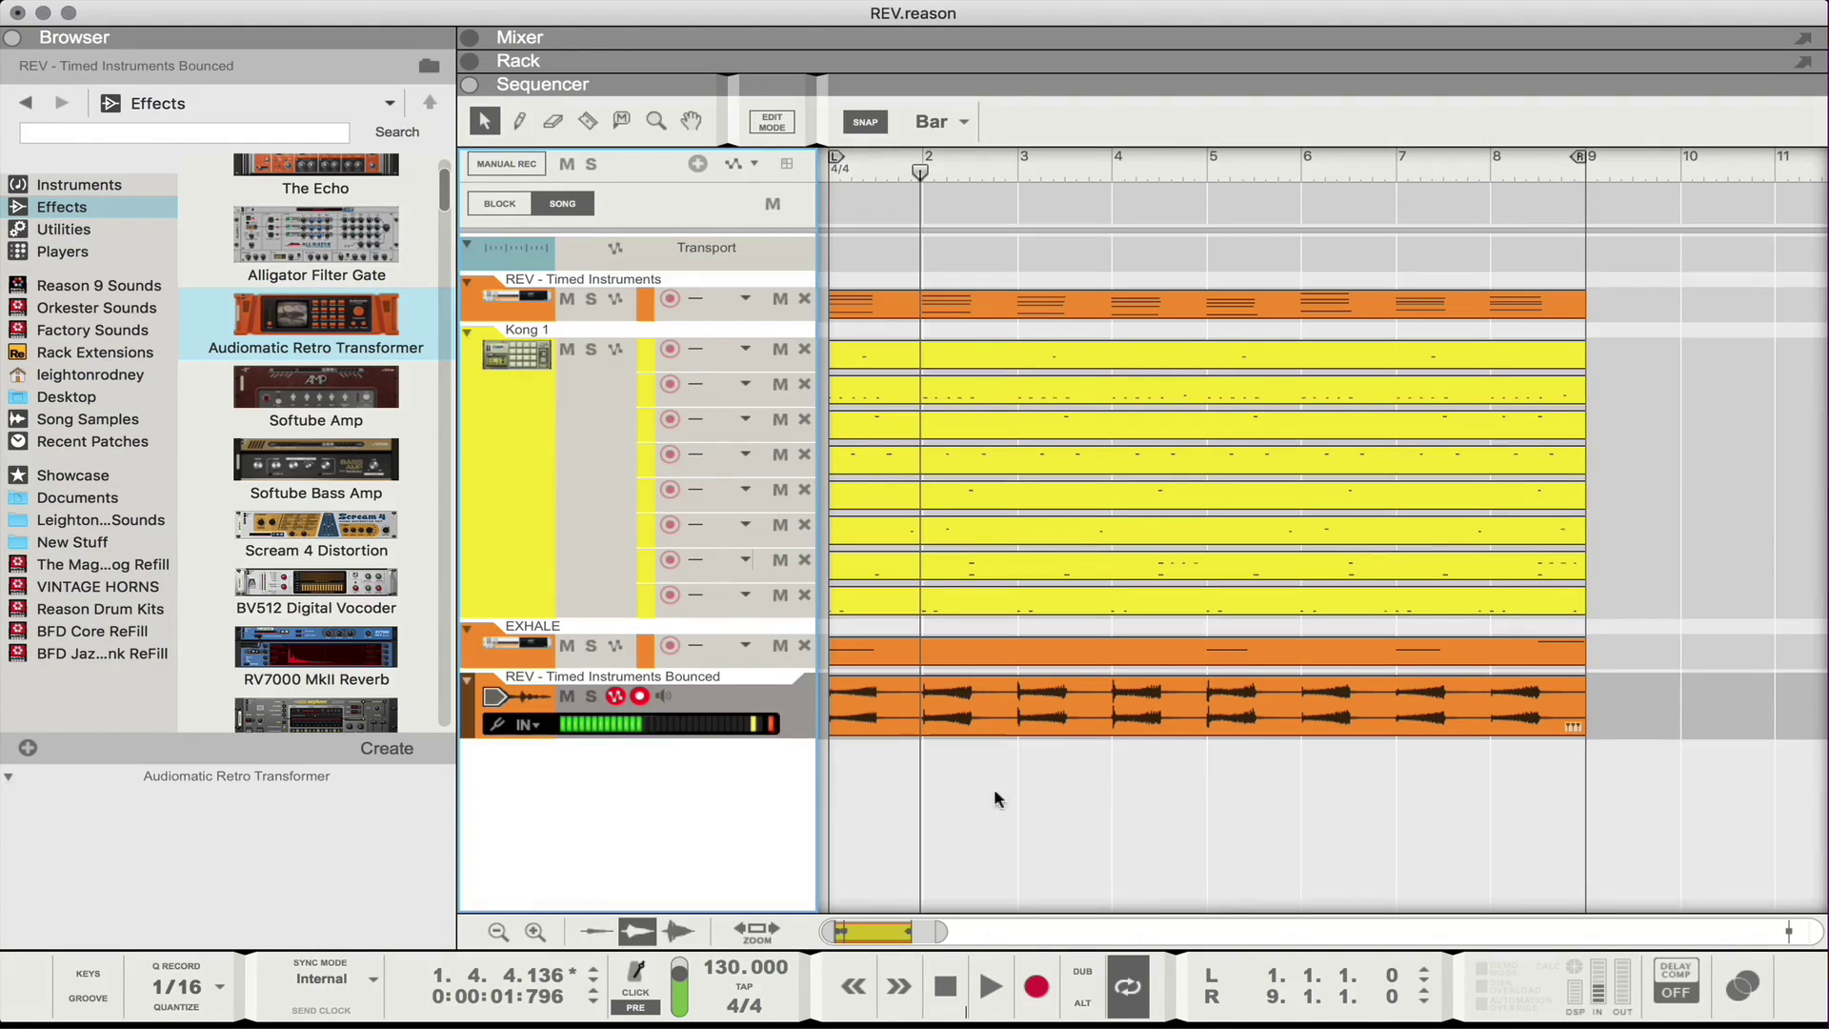